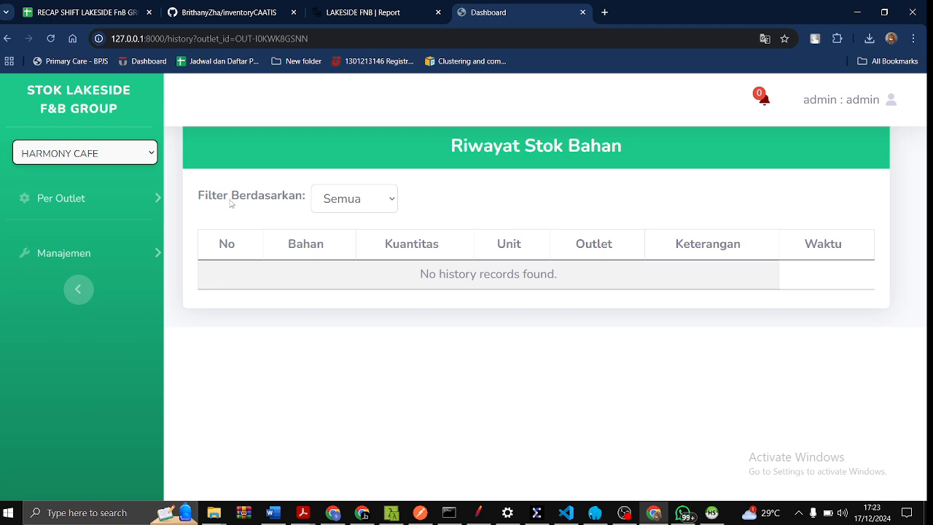
Open the Outlet management page and add LAKESIDE as an outlet, confirming the addition.
{"action": "left_click", "coordinate": [73, 255]}
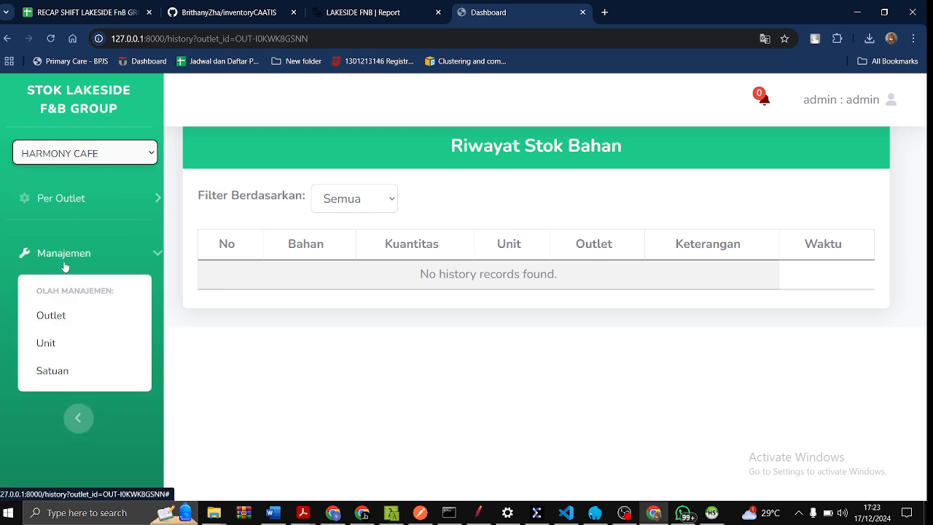
{"action": "left_click", "coordinate": [71, 321]}
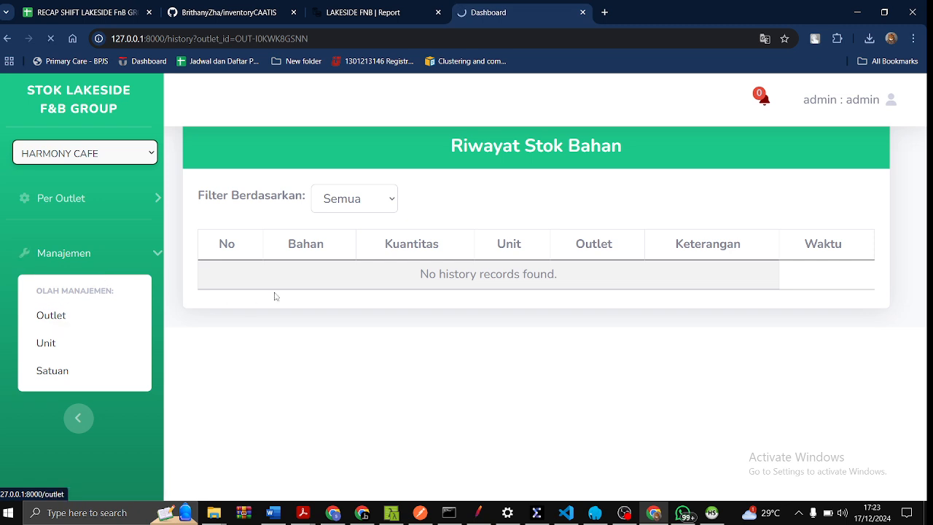
{"action": "scroll", "coordinate": [705, 410], "scroll_direction": "down", "scroll_amount": 1}
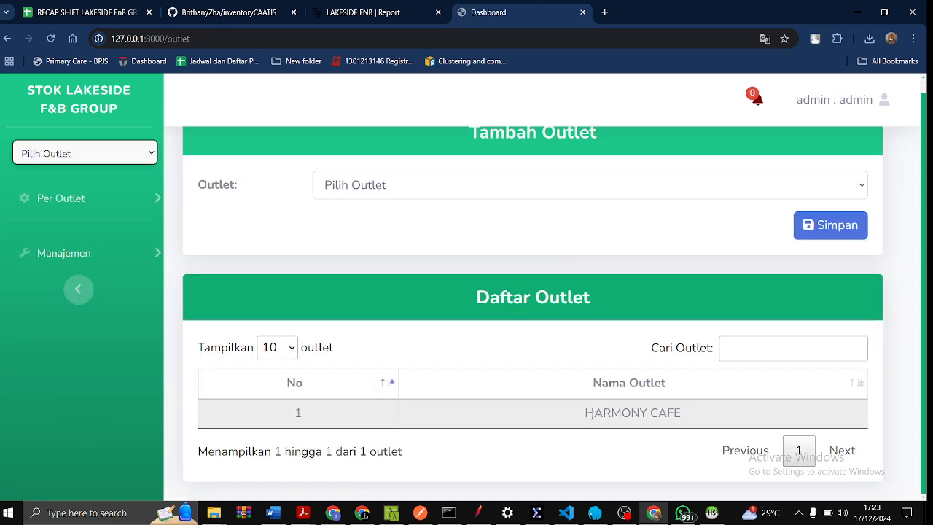
{"action": "triple_click", "coordinate": [648, 412]}
{"action": "left_click", "coordinate": [446, 191]}
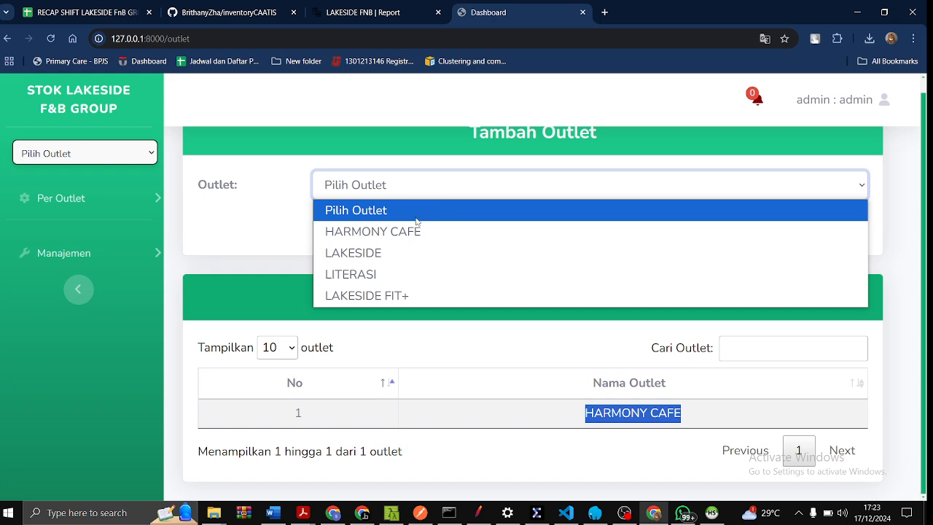
{"action": "left_click", "coordinate": [387, 252]}
{"action": "left_click", "coordinate": [814, 228]}
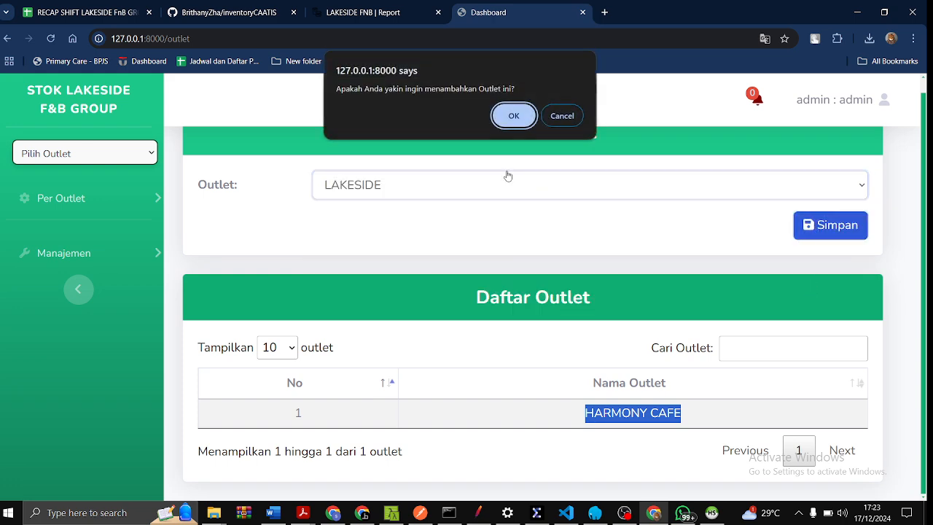
{"action": "left_click", "coordinate": [515, 111]}
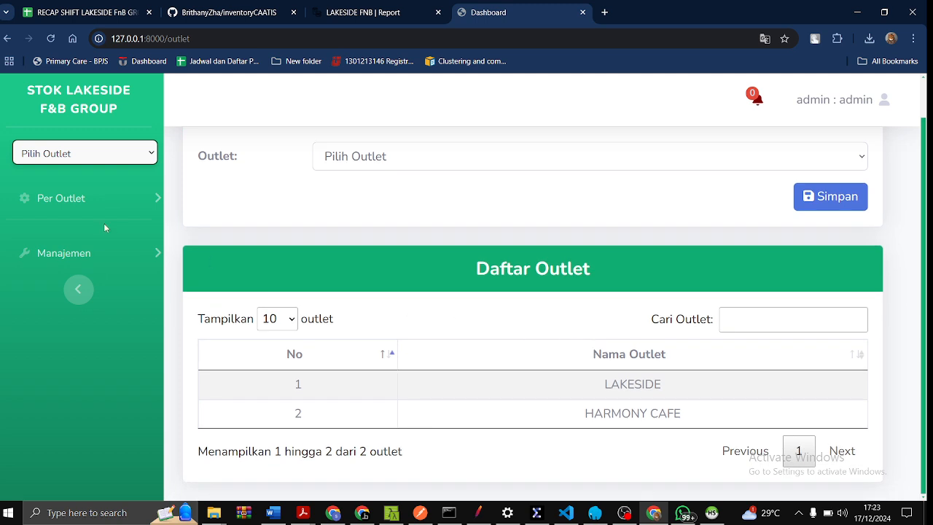
Add LAKESIDE FIT+ to the outlet list and confirm the addition.
{"action": "left_click", "coordinate": [484, 164]}
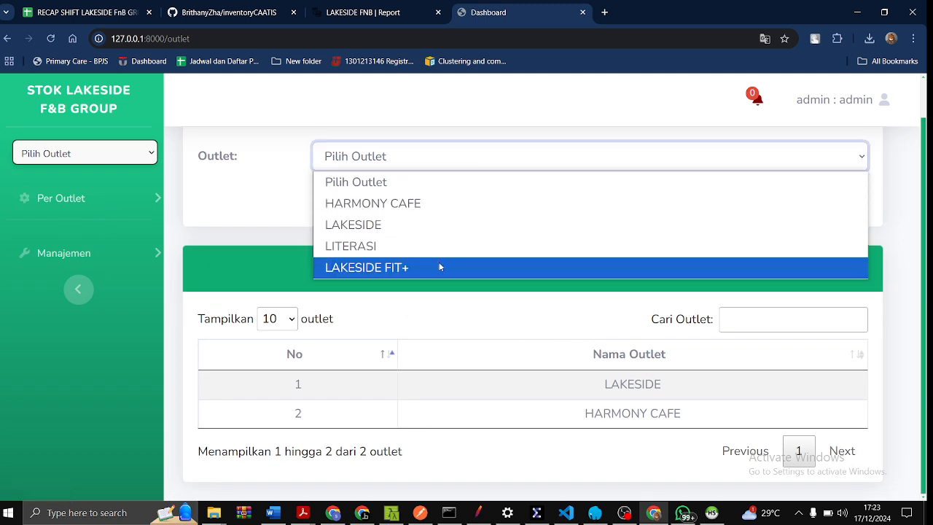
{"action": "left_click", "coordinate": [439, 267]}
{"action": "left_click", "coordinate": [831, 196]}
{"action": "left_click", "coordinate": [513, 113]}
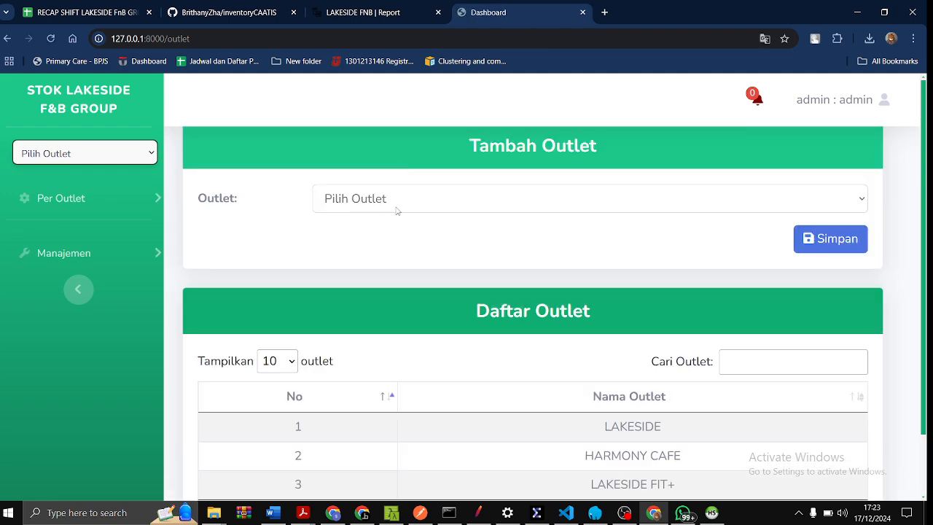
Add LITERASI as another outlet, confirm it, and check the updated outlet list.
{"action": "left_click", "coordinate": [397, 206]}
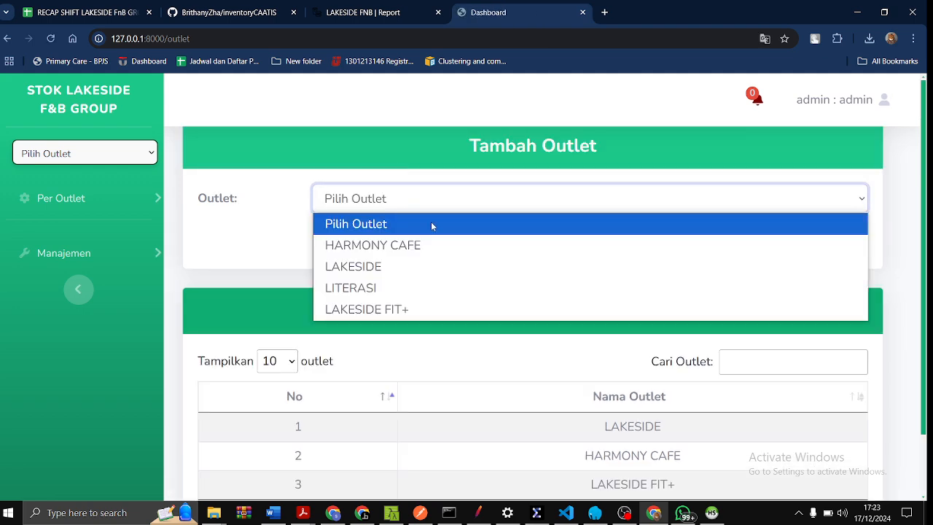
{"action": "left_click", "coordinate": [417, 289]}
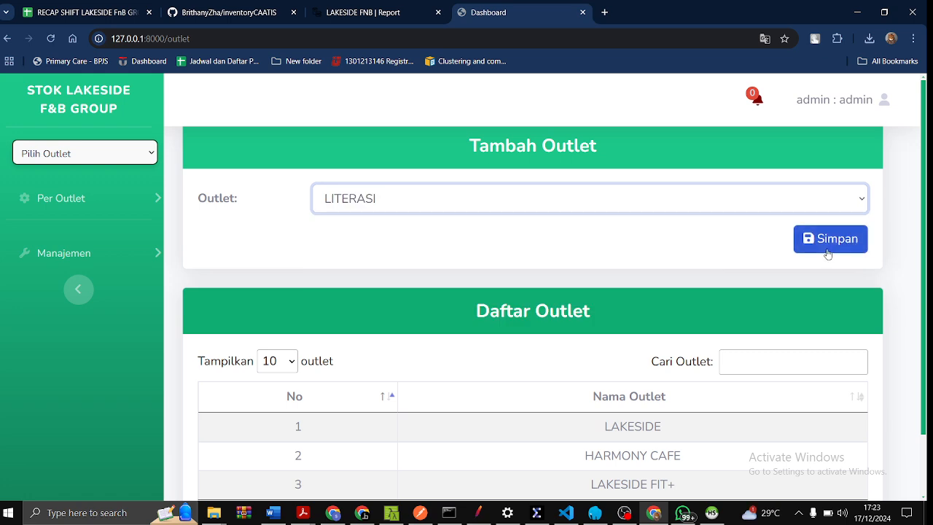
{"action": "left_click", "coordinate": [831, 241]}
{"action": "left_click", "coordinate": [514, 116]}
{"action": "scroll", "coordinate": [602, 365], "scroll_direction": "down", "scroll_amount": 2}
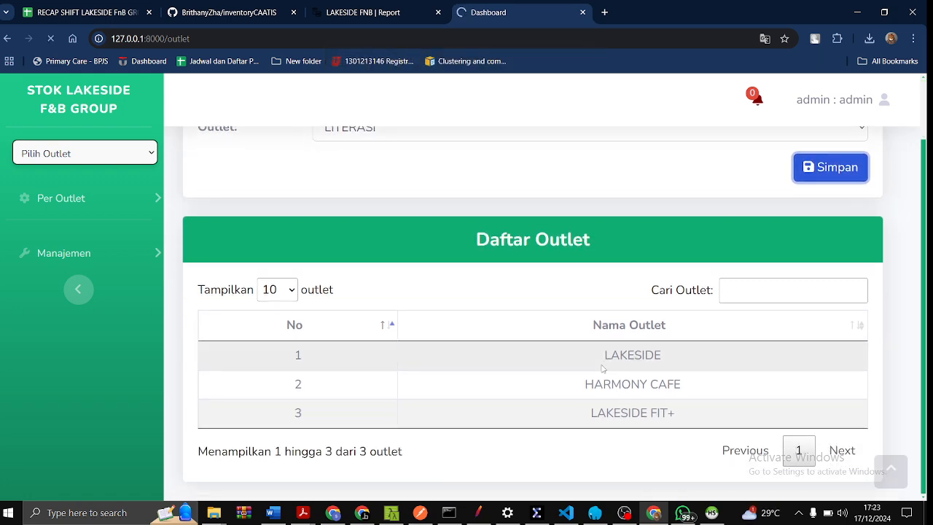
{"action": "scroll", "coordinate": [583, 377], "scroll_direction": "down", "scroll_amount": 2}
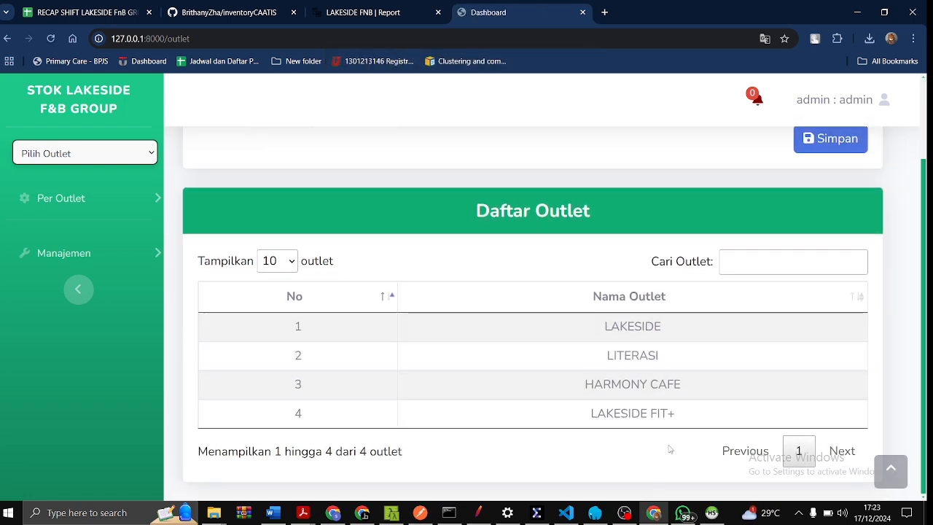
Open the Unit management page and save gram as a new unit, confirming the addition.
{"action": "left_click", "coordinate": [65, 252]}
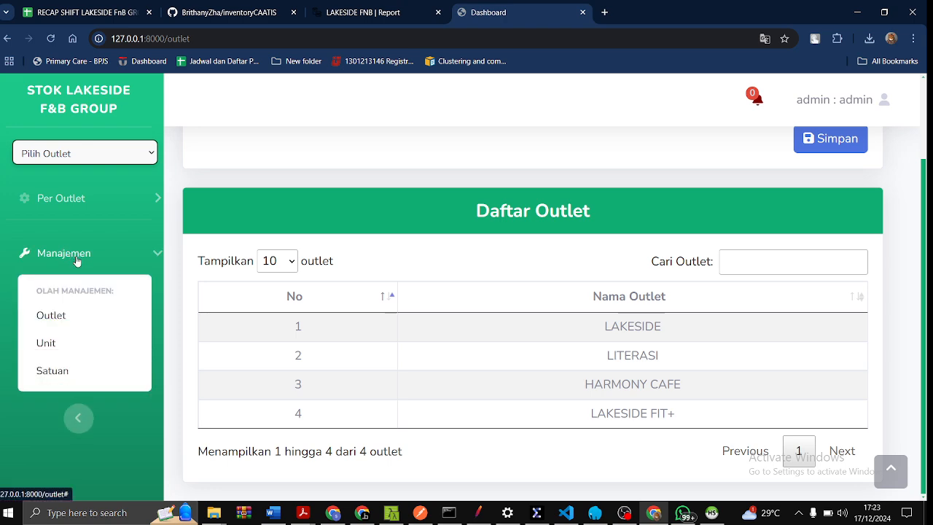
{"action": "left_click", "coordinate": [73, 350]}
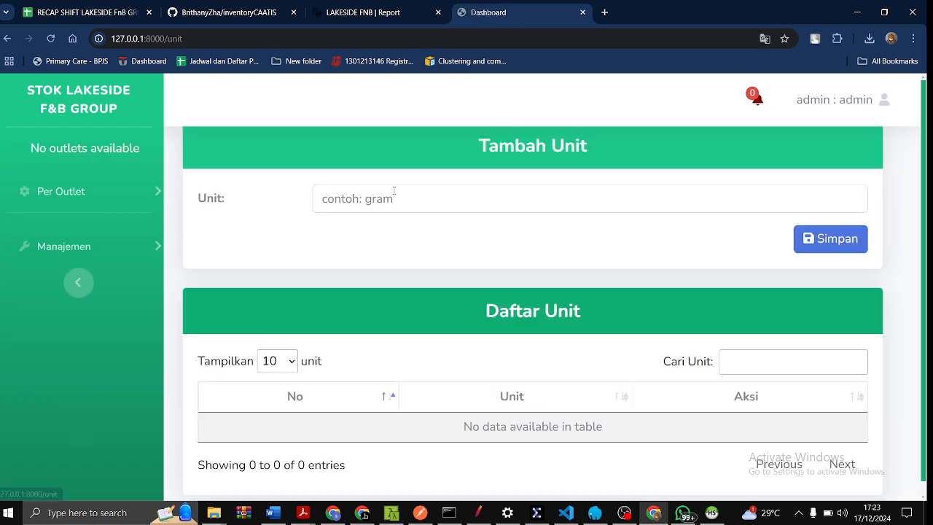
{"action": "left_click", "coordinate": [428, 204]}
{"action": "left_click", "coordinate": [405, 231]}
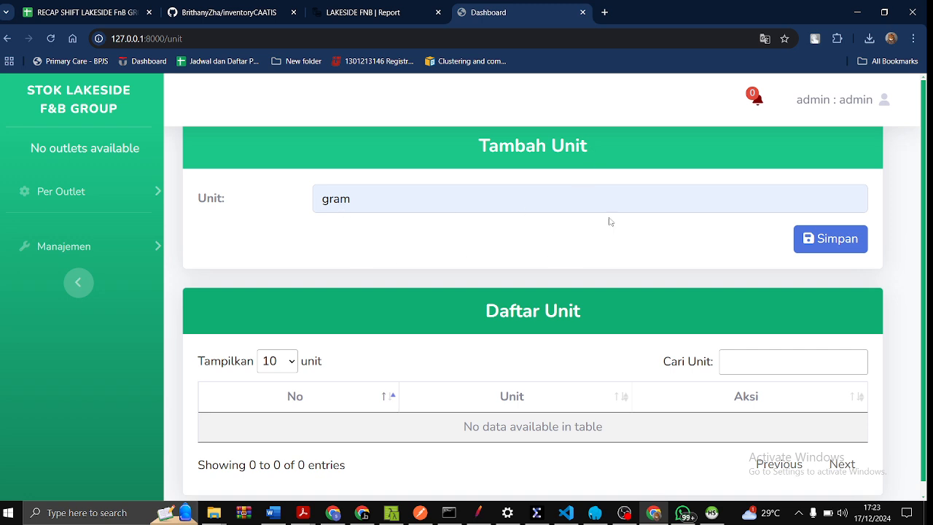
{"action": "left_click", "coordinate": [829, 240]}
{"action": "left_click", "coordinate": [510, 115]}
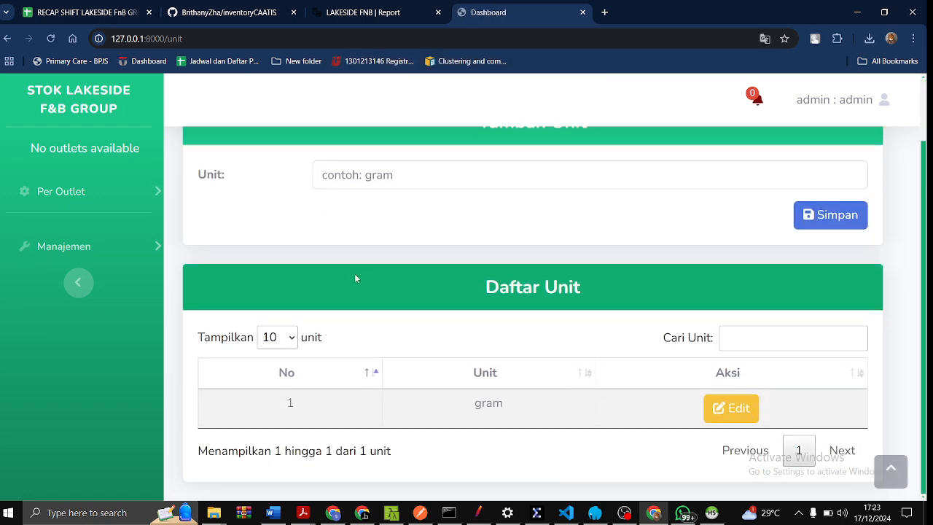
Open the Satuan management page and save kotak as a new satuan, confirming the addition.
{"action": "left_click", "coordinate": [63, 247]}
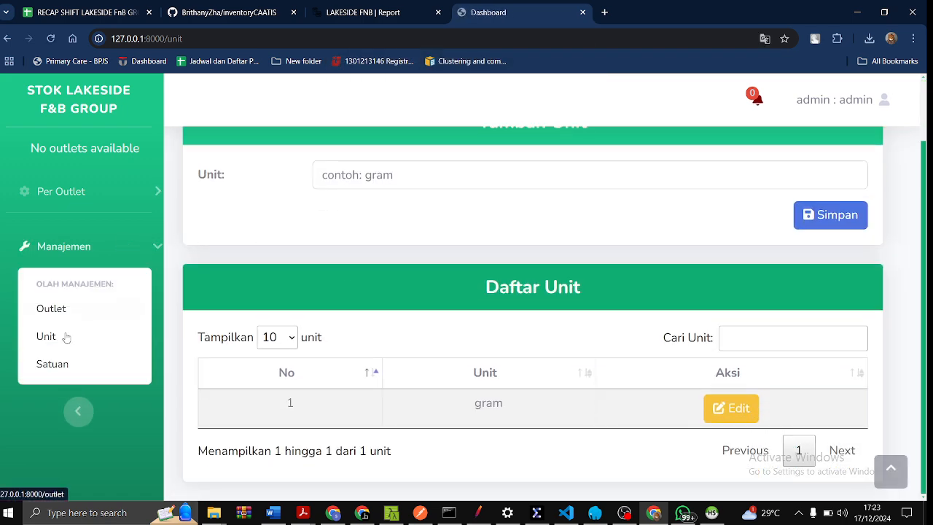
{"action": "left_click", "coordinate": [61, 368]}
{"action": "left_click", "coordinate": [373, 207]}
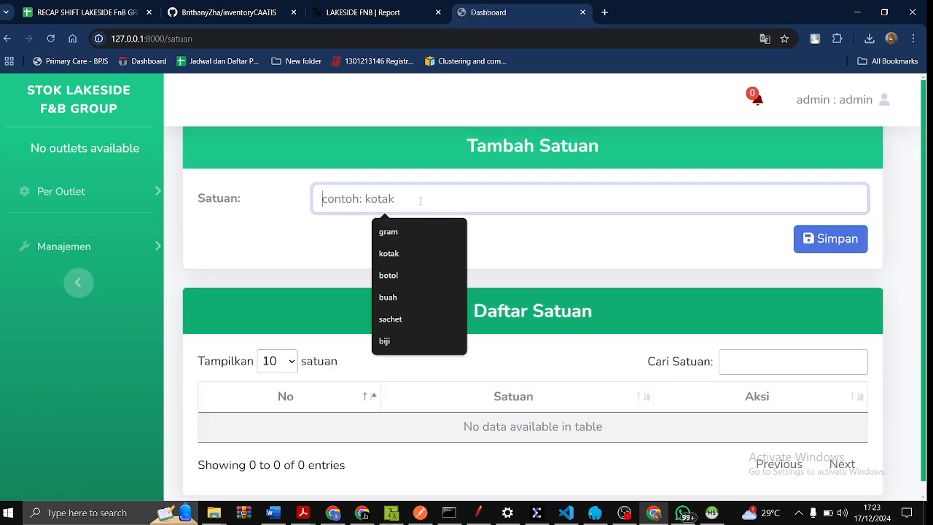
{"action": "type", "text": "kotak"}
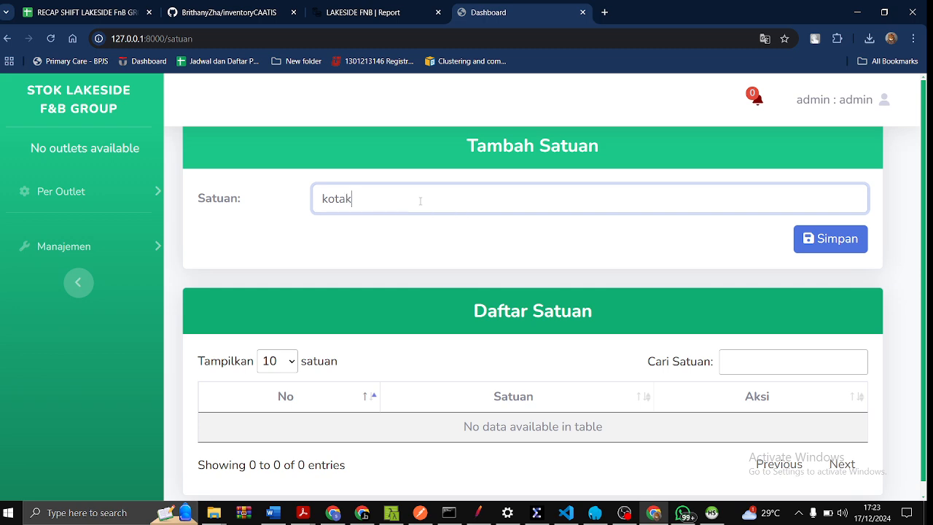
{"action": "left_click", "coordinate": [823, 239]}
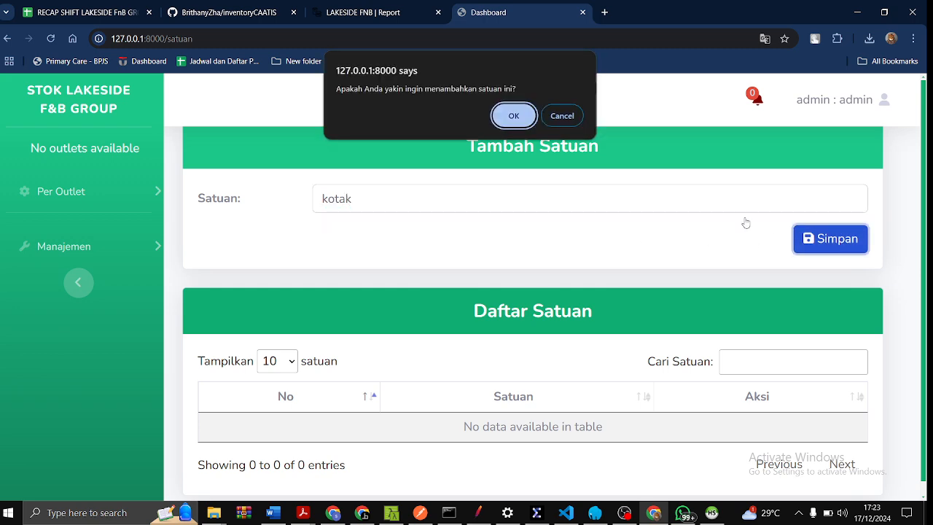
{"action": "left_click", "coordinate": [513, 116]}
Add botol as another satuan and confirm the addition.
{"action": "left_click", "coordinate": [488, 252]}
{"action": "type", "text": "b"}
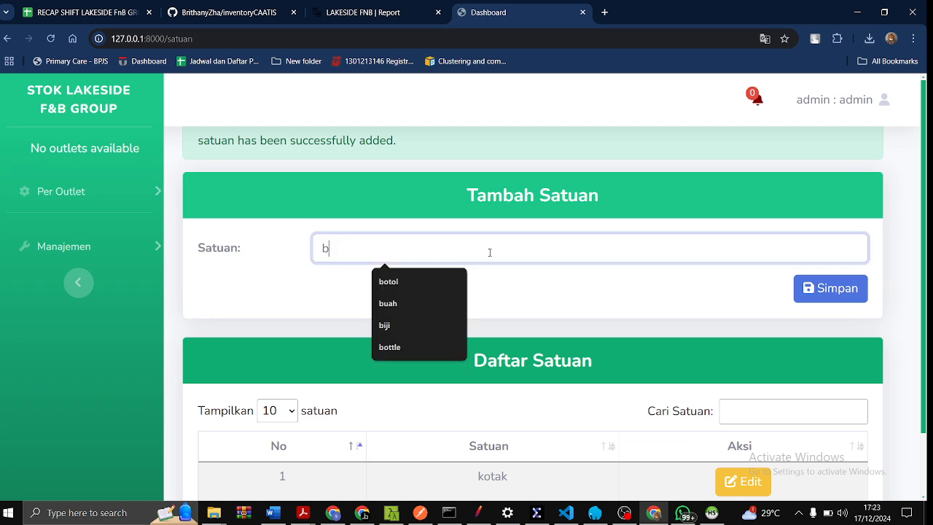
{"action": "type", "text": "otol"}
{"action": "left_click", "coordinate": [824, 290]}
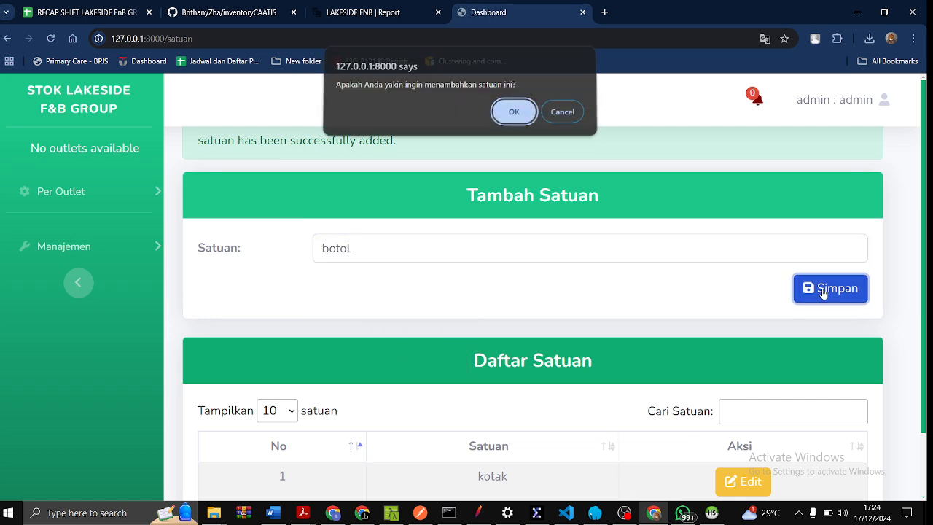
{"action": "left_click", "coordinate": [513, 113]}
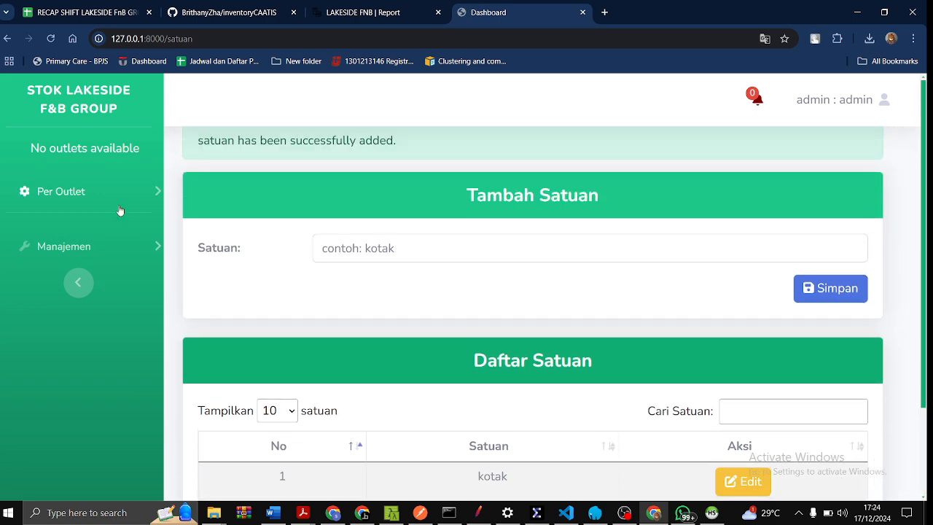
Check the workflow diagram in WhatsApp for the stage that follows Satuan, and return to the stock dashboard.
{"action": "left_click", "coordinate": [121, 211]}
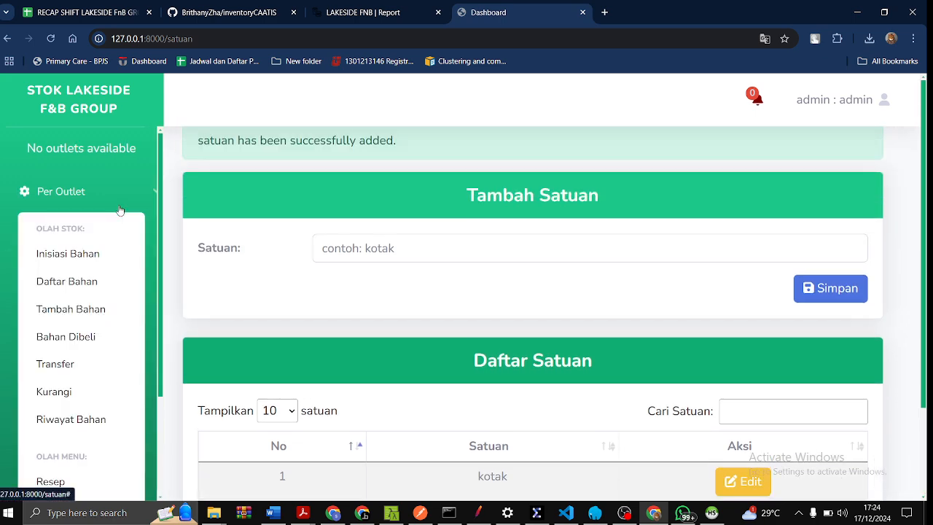
{"action": "left_click", "coordinate": [682, 514]}
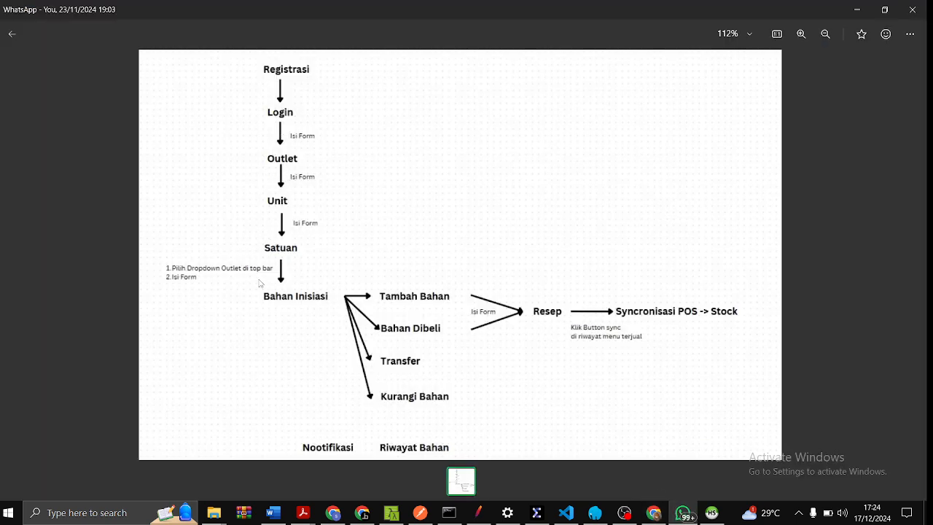
{"action": "left_click", "coordinate": [683, 513]}
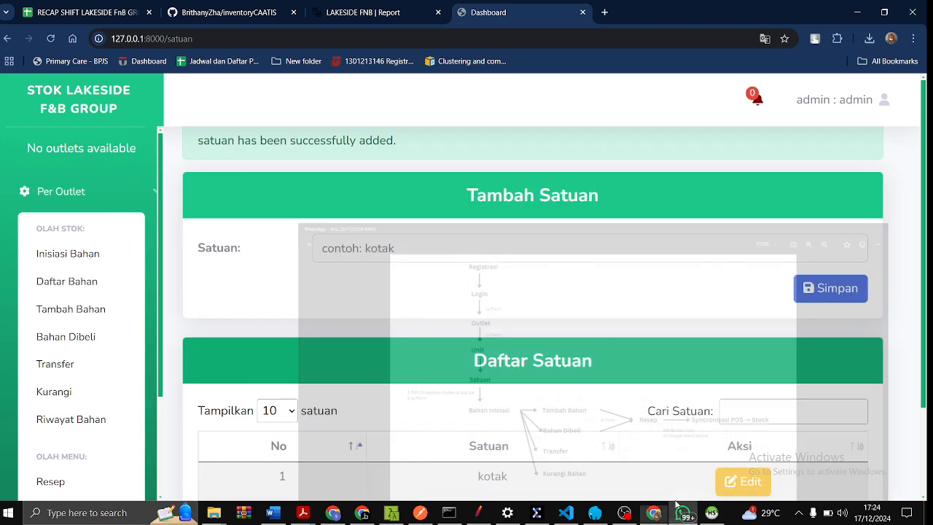
Open the Inisiasi Bahan page and select LAKESIDE as the active outlet.
{"action": "left_click", "coordinate": [79, 261]}
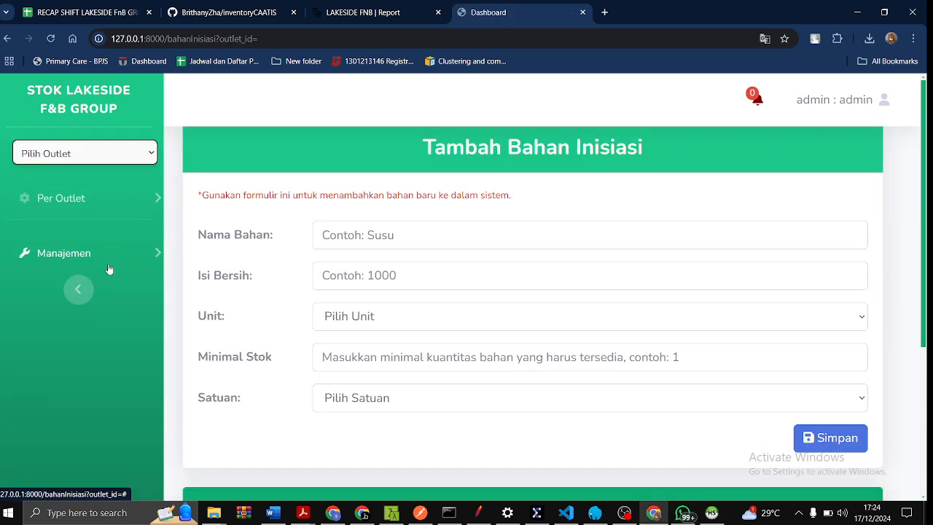
{"action": "left_click", "coordinate": [82, 199]}
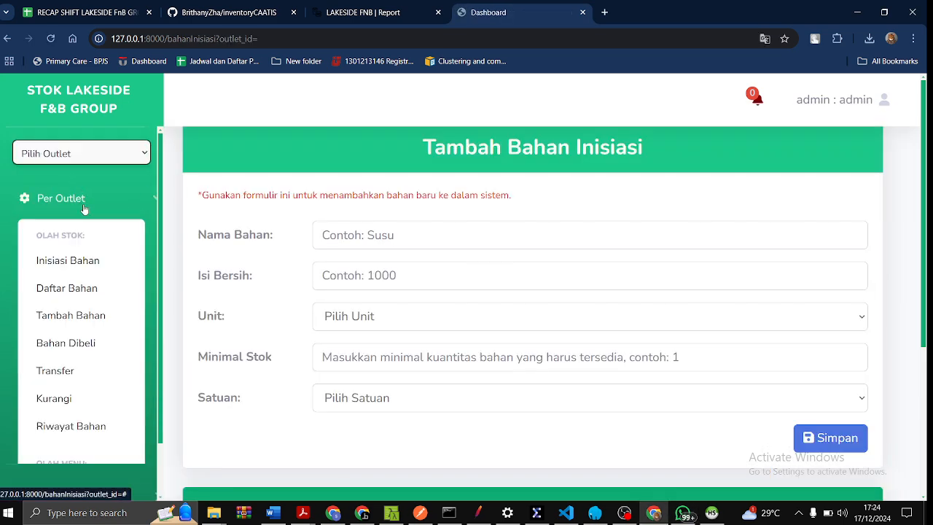
{"action": "left_click", "coordinate": [71, 267]}
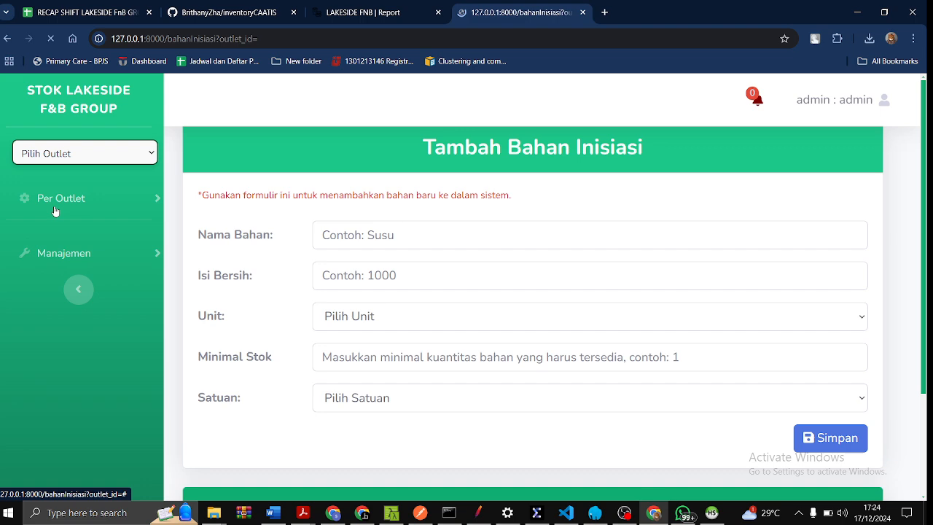
{"action": "left_click", "coordinate": [90, 161]}
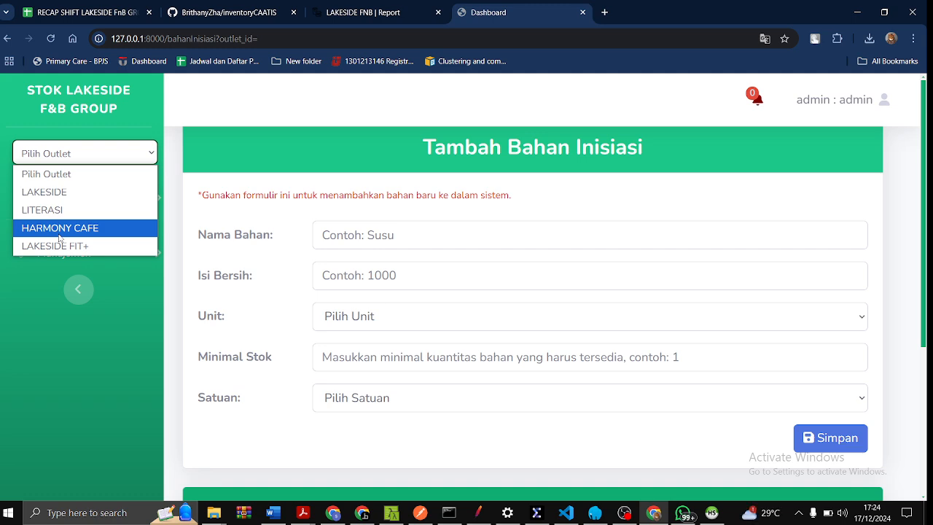
{"action": "left_click", "coordinate": [60, 196]}
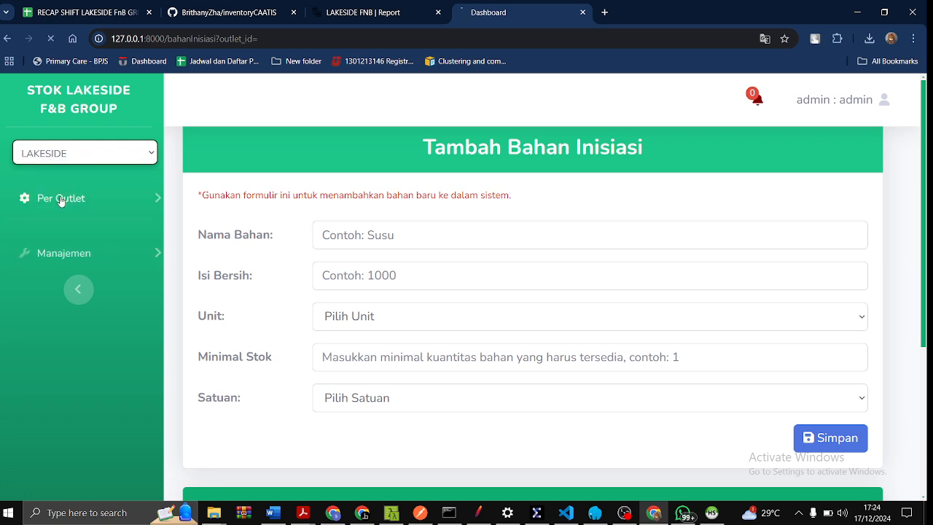
Enter susu as the Nama Bahan of the new ingredient and set its Isi Bersih to 1000.
{"action": "left_click", "coordinate": [407, 239]}
{"action": "left_click", "coordinate": [336, 241]}
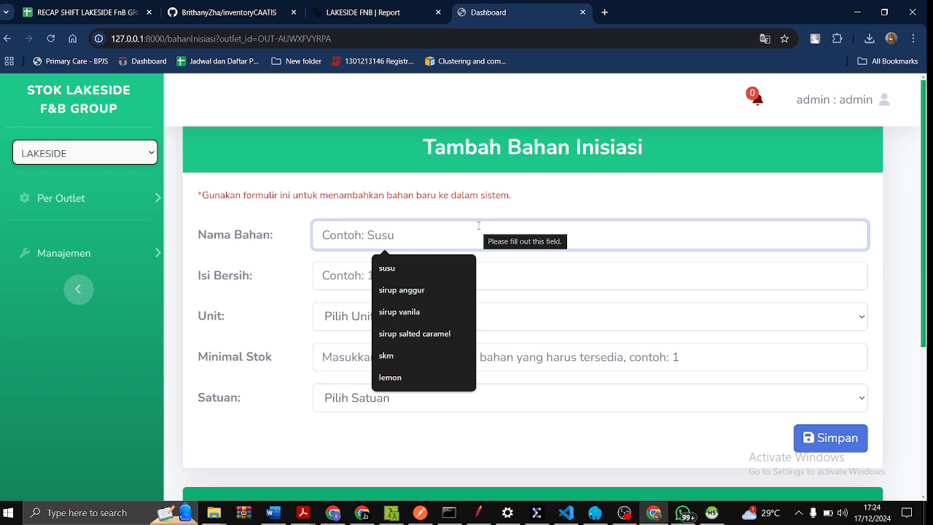
{"action": "left_click", "coordinate": [411, 268]}
{"action": "left_click", "coordinate": [411, 268]}
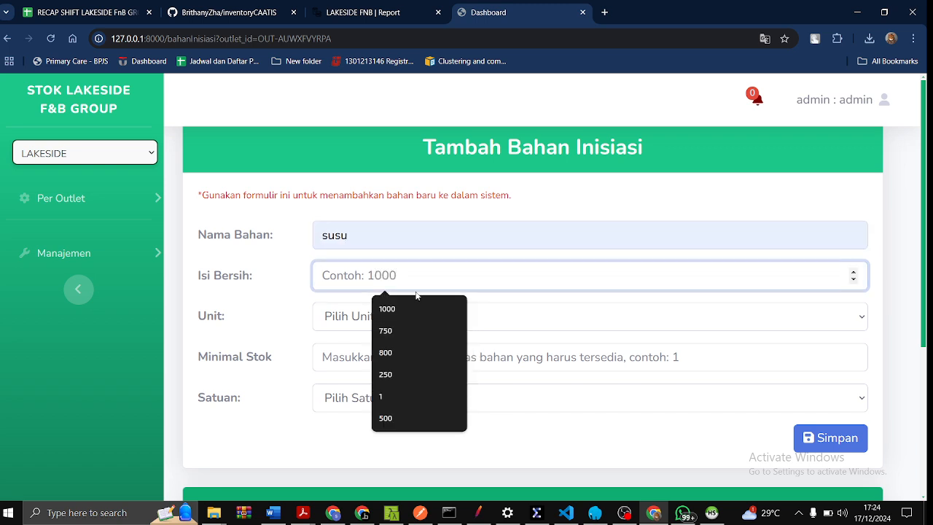
{"action": "scroll", "coordinate": [445, 240], "scroll_direction": "down", "scroll_amount": 2}
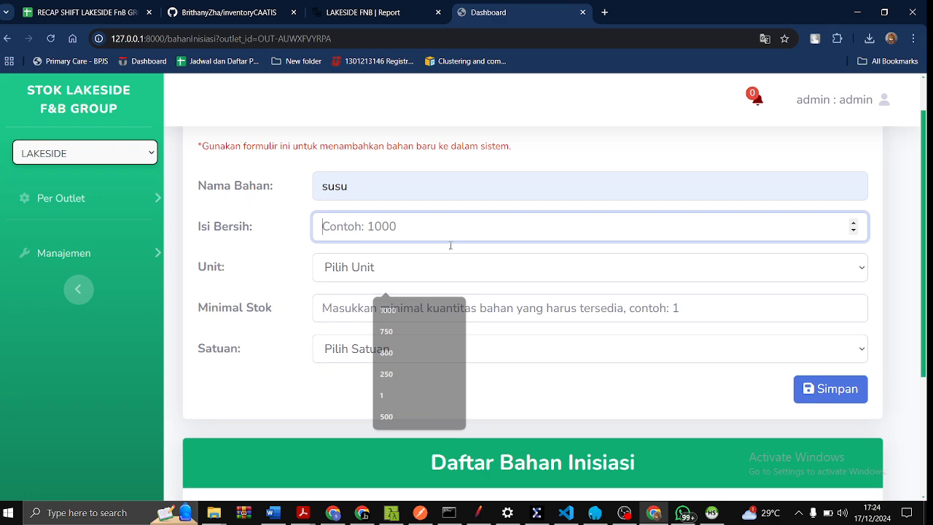
{"action": "scroll", "coordinate": [408, 241], "scroll_direction": "up", "scroll_amount": 2}
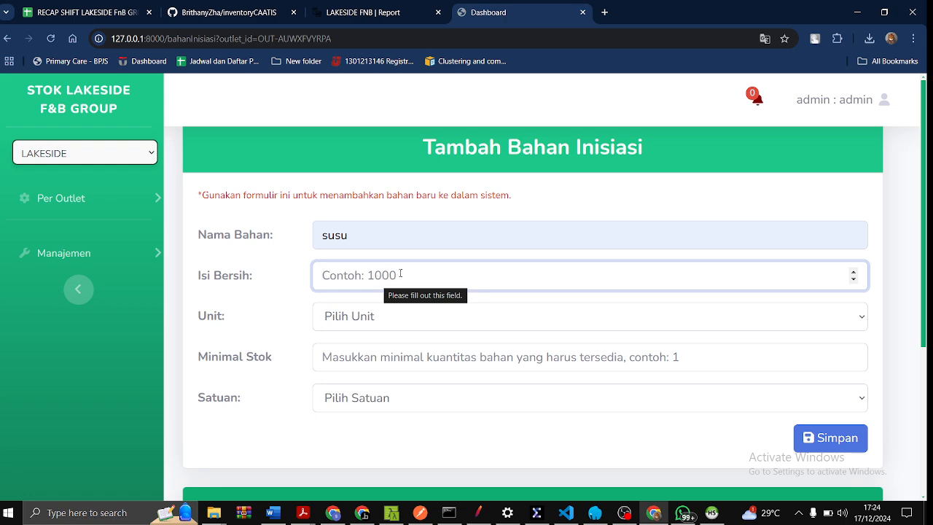
{"action": "left_click", "coordinate": [400, 274]}
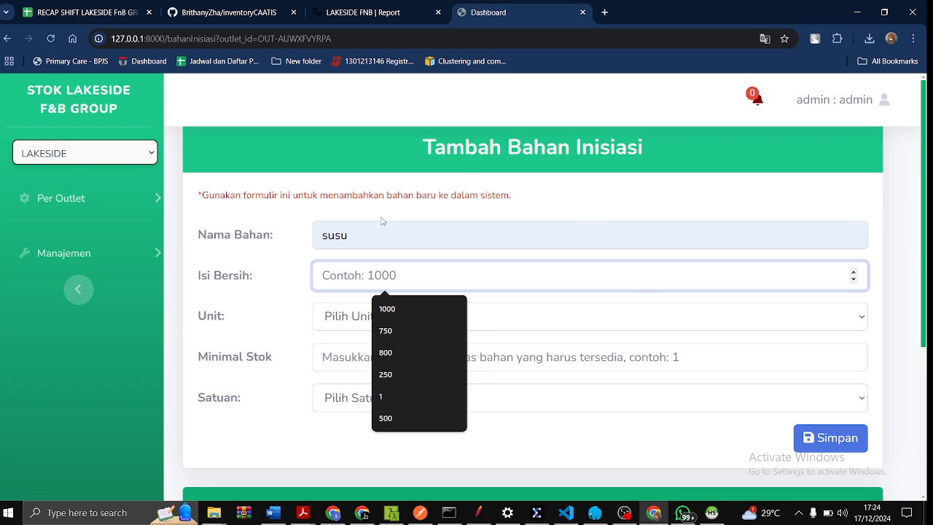
{"action": "left_click", "coordinate": [391, 257]}
{"action": "left_click", "coordinate": [388, 277]}
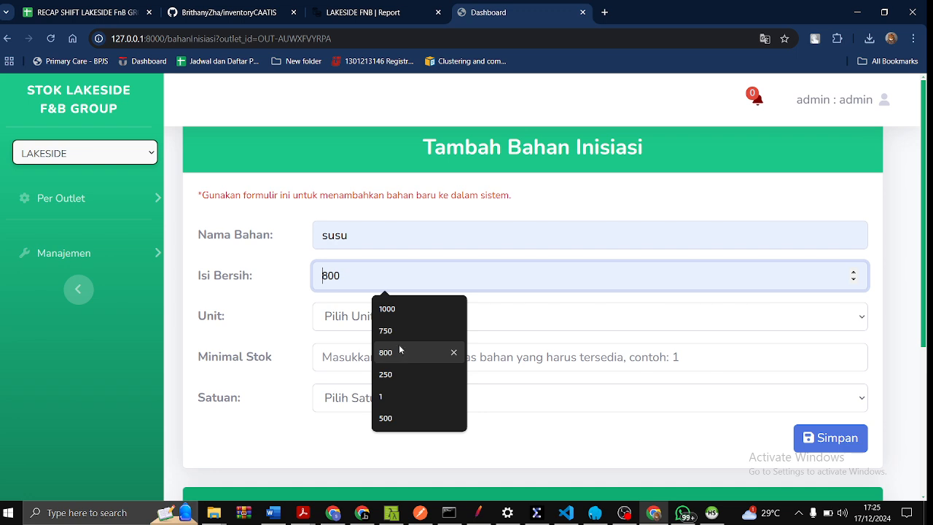
{"action": "type", "text": "1000"}
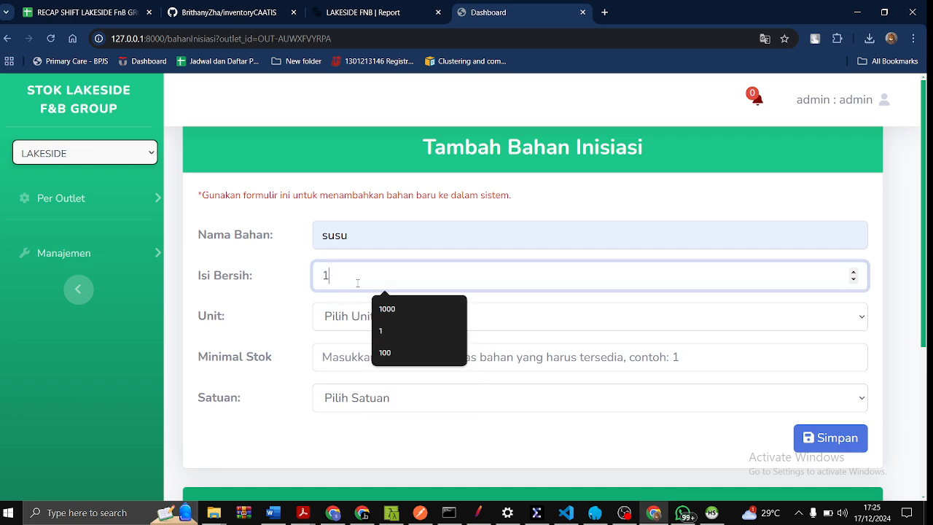
Set the susu ingredient's unit to gram, Minimal Stok to 1 and satuan to kotak.
{"action": "left_click", "coordinate": [355, 311]}
{"action": "left_click", "coordinate": [358, 362]}
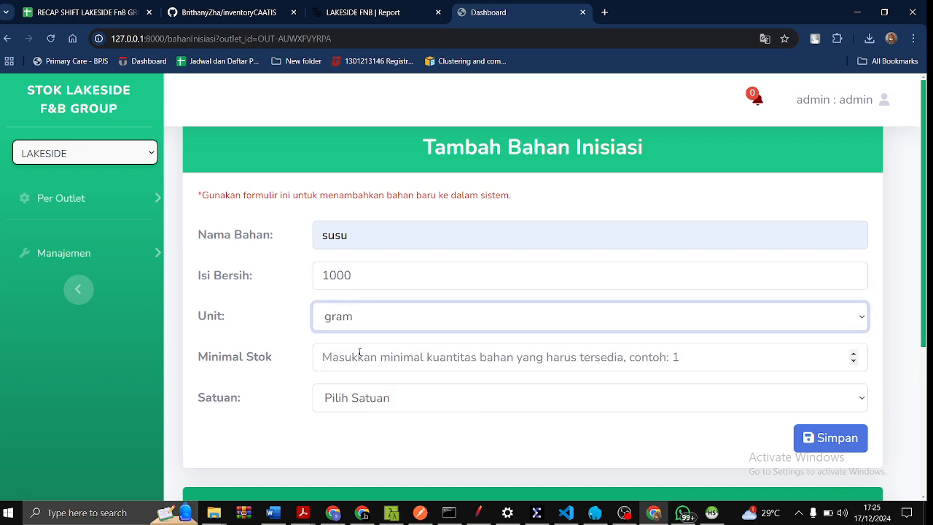
{"action": "left_click", "coordinate": [364, 368]}
{"action": "type", "text": "1"}
{"action": "left_click", "coordinate": [365, 398]}
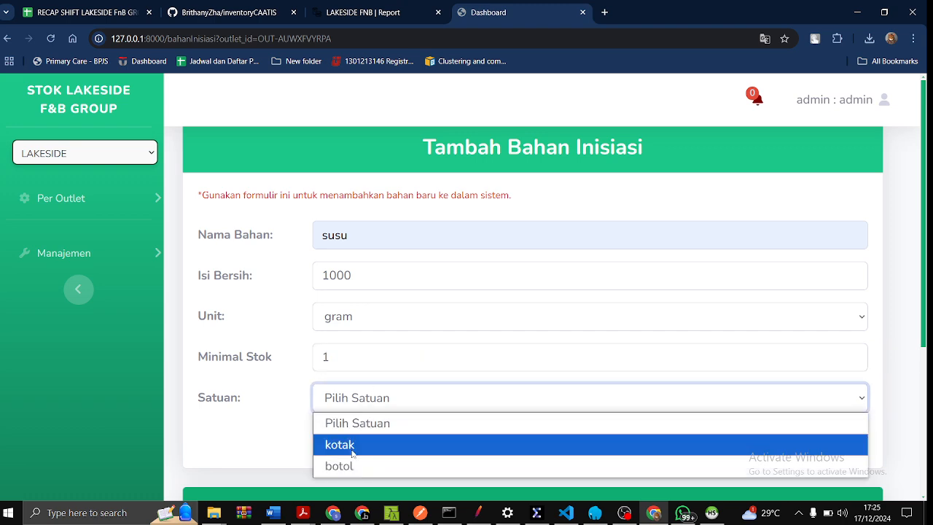
{"action": "left_click", "coordinate": [353, 451]}
{"action": "left_click", "coordinate": [340, 273]}
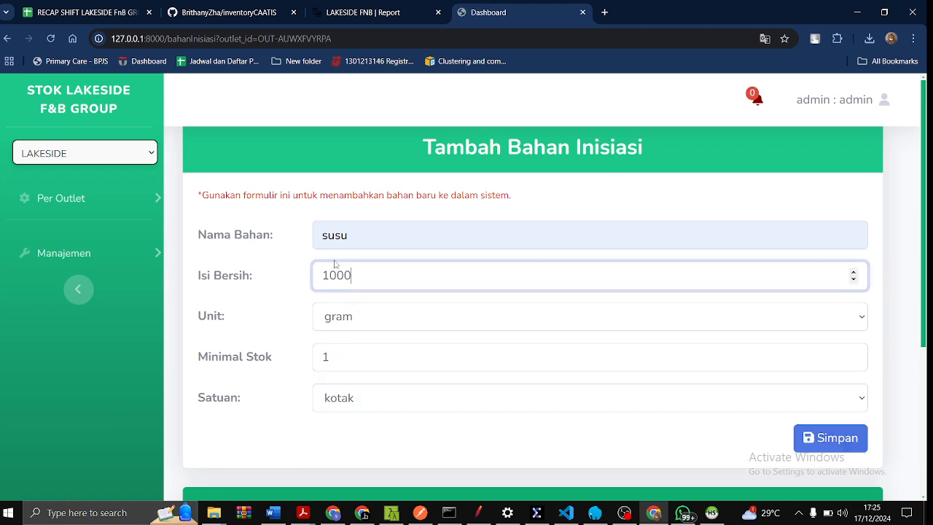
{"action": "left_click_drag", "start_coordinate": [198, 276], "coordinate": [260, 269]}
{"action": "left_click", "coordinate": [357, 274]}
{"action": "left_click", "coordinate": [257, 299]}
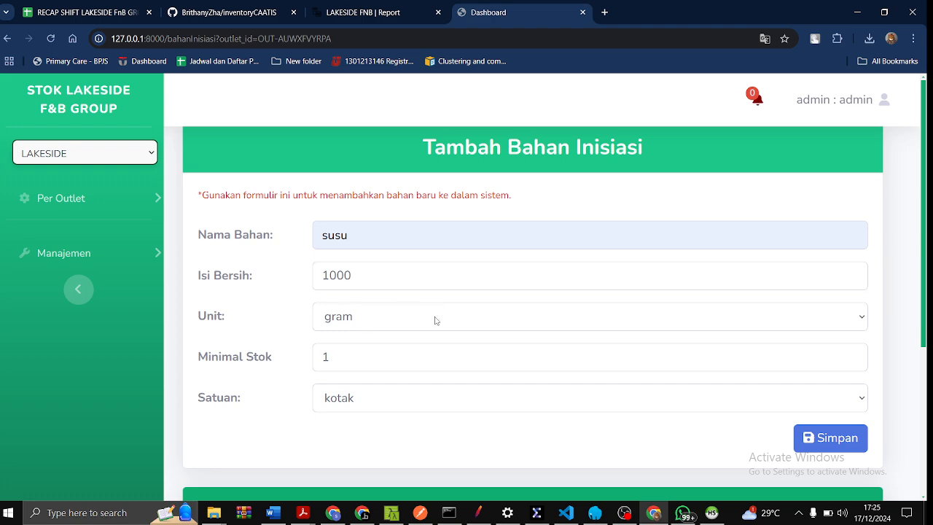
{"action": "left_click_drag", "start_coordinate": [355, 359], "coordinate": [313, 355]}
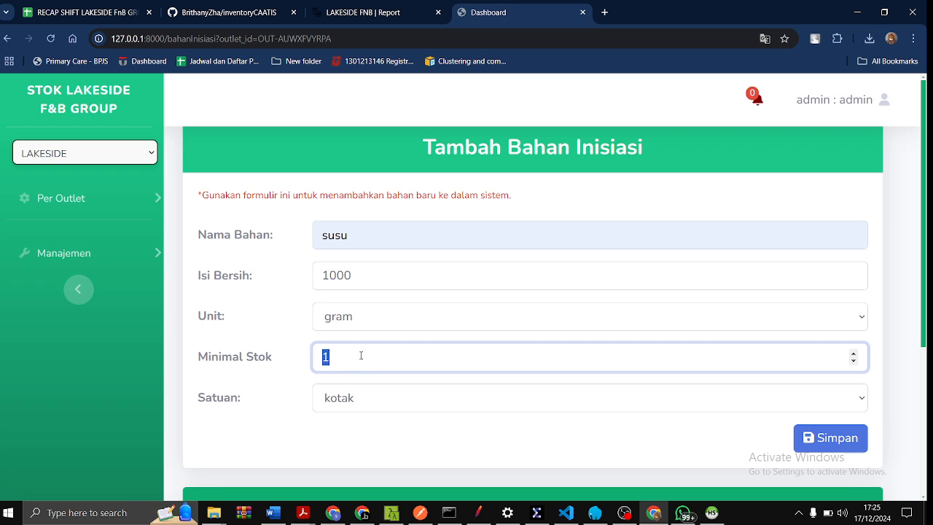
{"action": "left_click", "coordinate": [361, 355]}
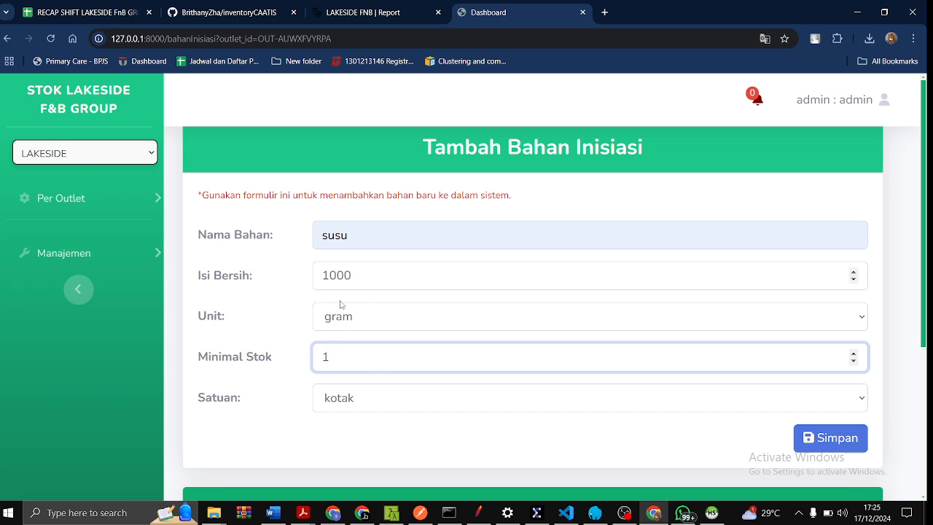
{"action": "left_click_drag", "start_coordinate": [334, 357], "coordinate": [298, 363]}
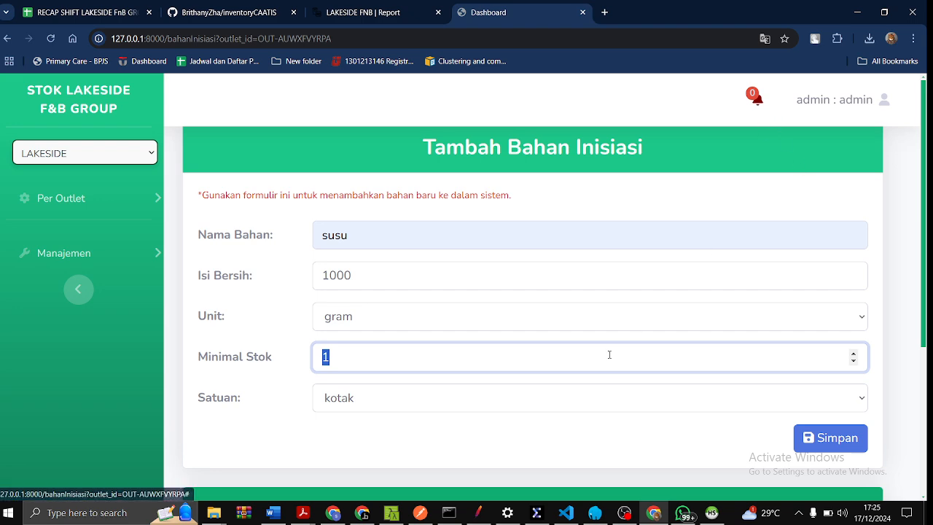
{"action": "left_click", "coordinate": [500, 431]}
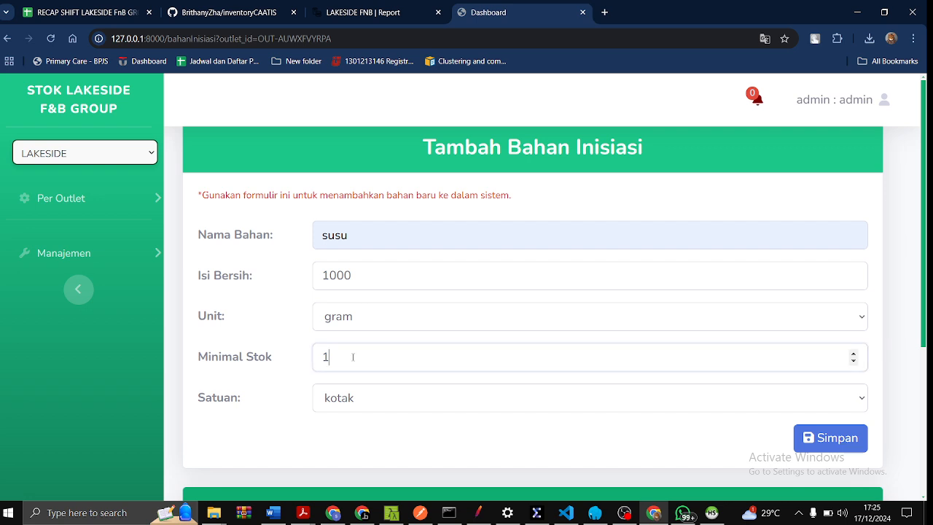
{"action": "left_click_drag", "start_coordinate": [352, 357], "coordinate": [318, 356]}
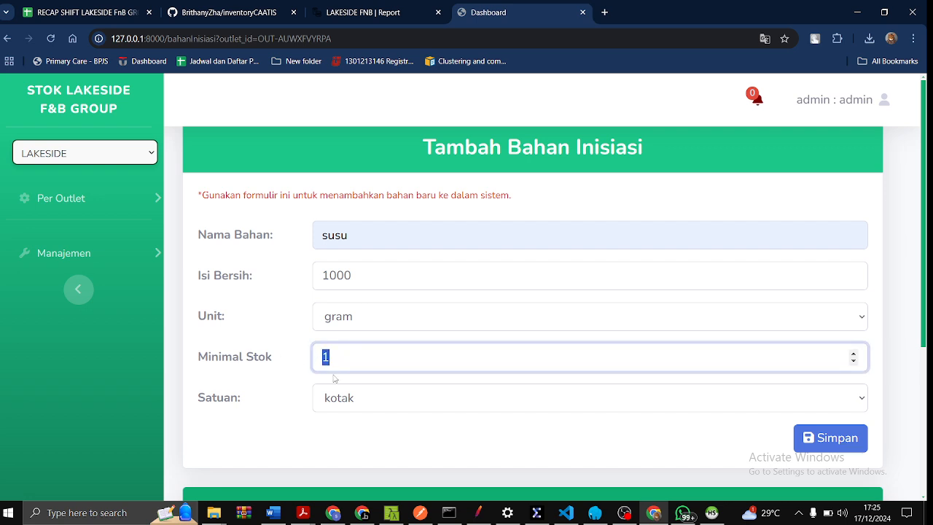
Save susu as an initial ingredient of the LAKESIDE outlet and confirm the addition.
{"action": "left_click", "coordinate": [829, 437]}
{"action": "left_click", "coordinate": [514, 116]}
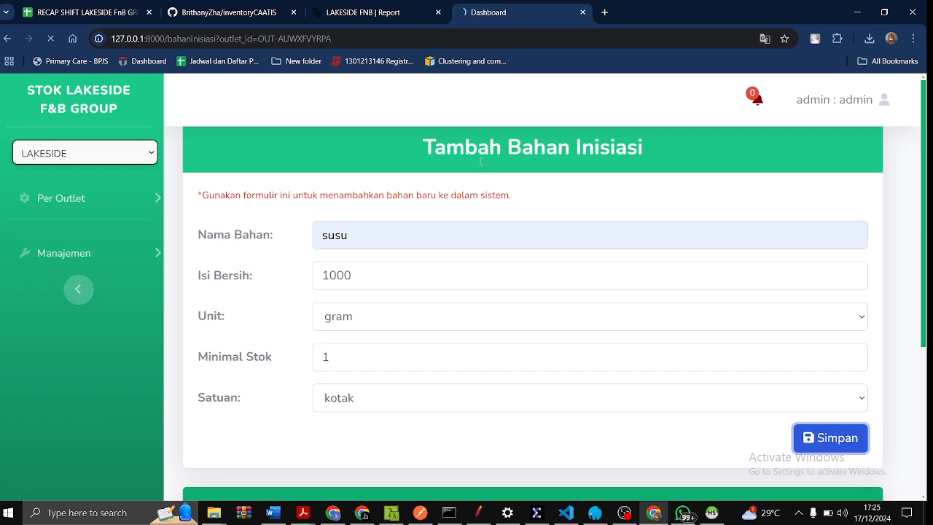
Start a second ingredient named sirup vanila with an Isi Bersih of 750 and gram as its unit.
{"action": "left_click", "coordinate": [411, 284]}
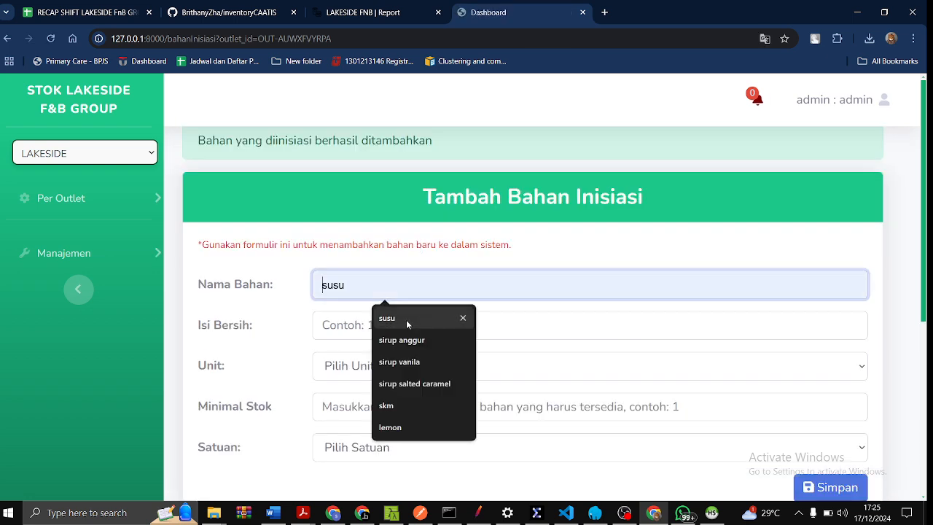
{"action": "left_click", "coordinate": [413, 362]}
{"action": "left_click", "coordinate": [408, 325]}
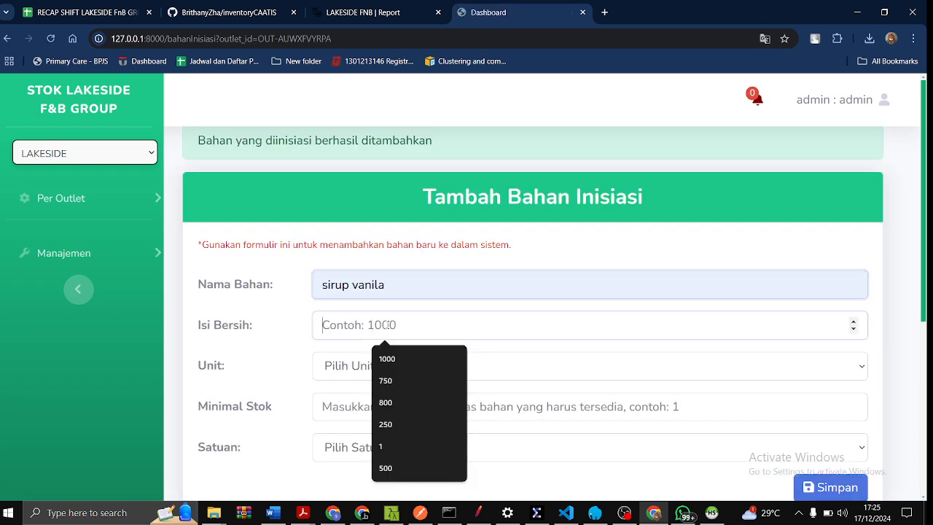
{"action": "left_click", "coordinate": [393, 381]}
{"action": "left_click", "coordinate": [363, 376]}
{"action": "left_click", "coordinate": [368, 410]}
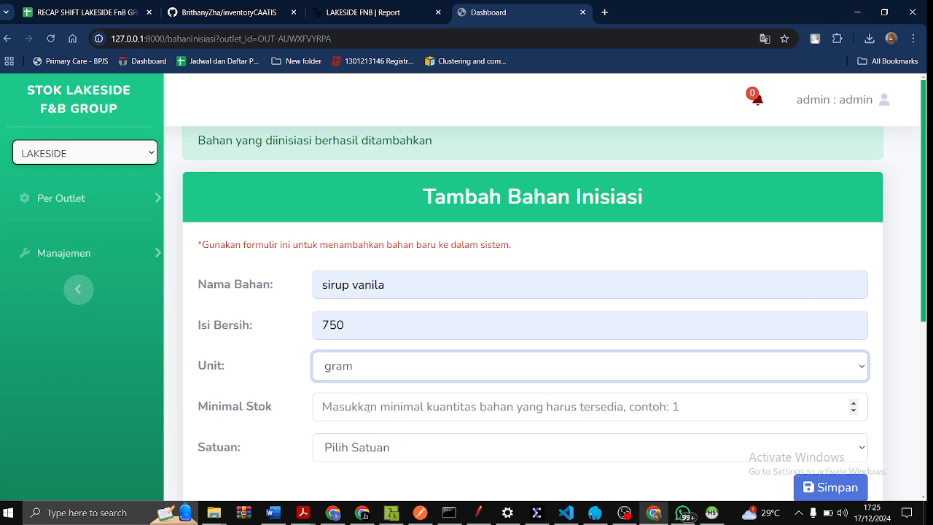
Set sirup vanila's Minimal Stok to 2 and satuan to botol, and save the ingredient with confirmation.
{"action": "left_click", "coordinate": [370, 406]}
{"action": "type", "text": "2"}
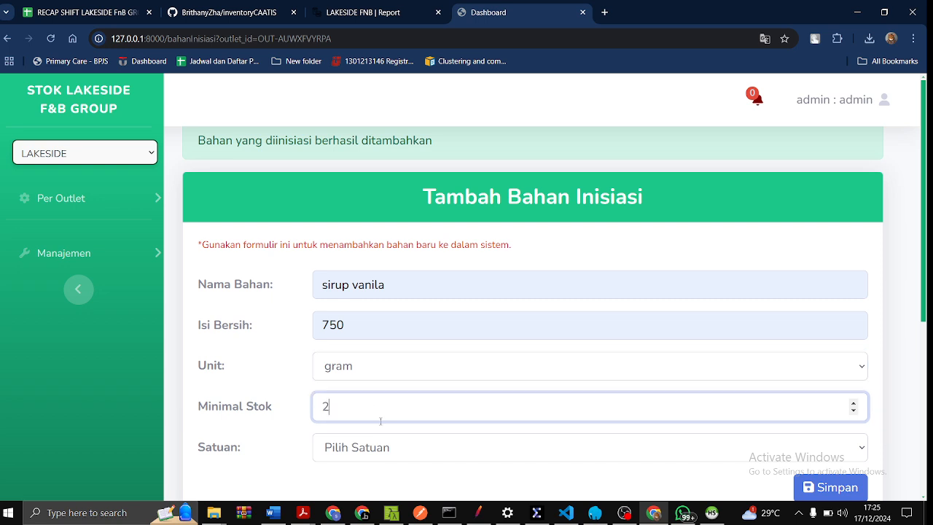
{"action": "left_click", "coordinate": [395, 448]}
{"action": "left_click", "coordinate": [393, 447]}
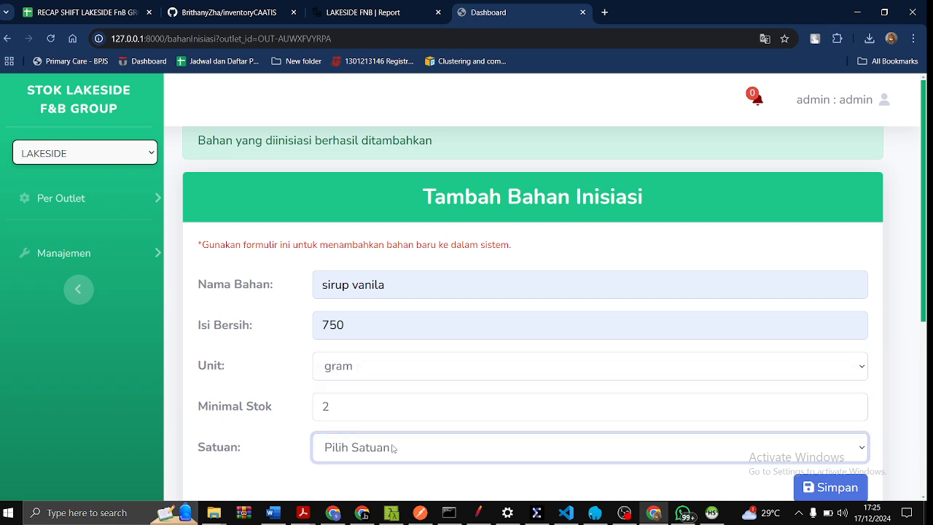
{"action": "left_click", "coordinate": [393, 447]}
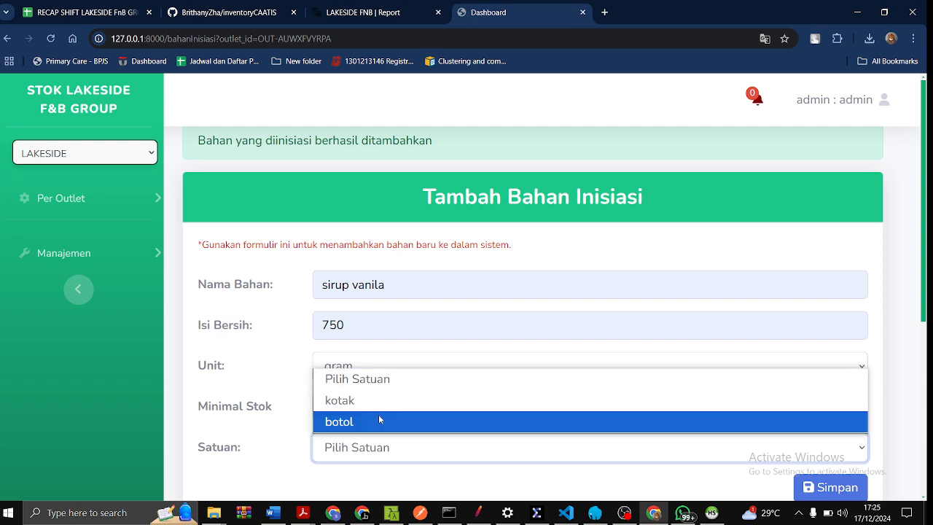
{"action": "left_click", "coordinate": [379, 422]}
{"action": "scroll", "coordinate": [529, 393], "scroll_direction": "down", "scroll_amount": 3}
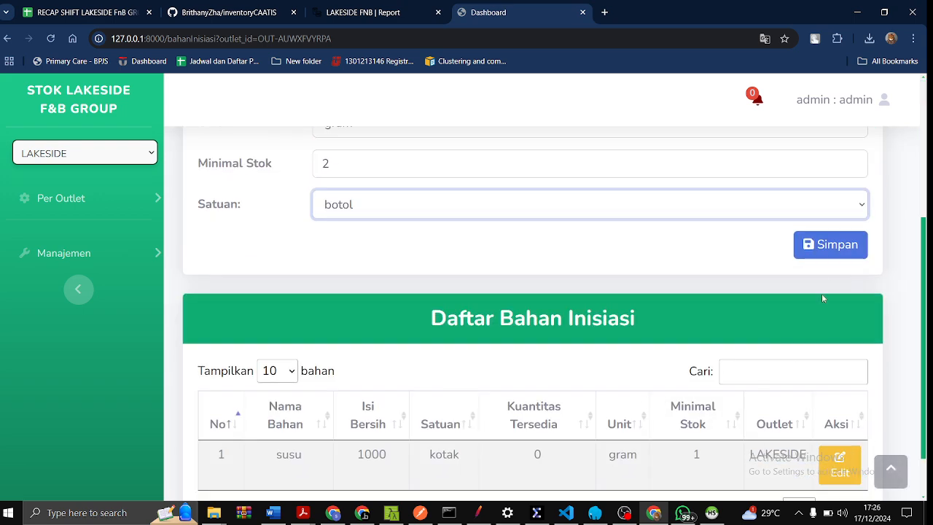
{"action": "left_click", "coordinate": [842, 252]}
{"action": "left_click", "coordinate": [514, 114]}
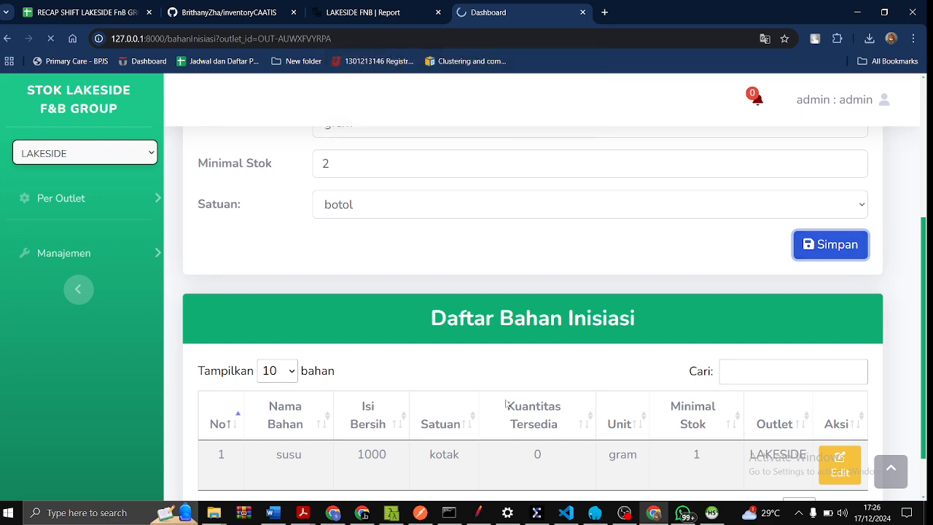
Edit susu in the Daftar Bahan Inisiasi, set its Minimal Stok to 2, and confirm the update.
{"action": "scroll", "coordinate": [502, 462], "scroll_direction": "down", "scroll_amount": 5}
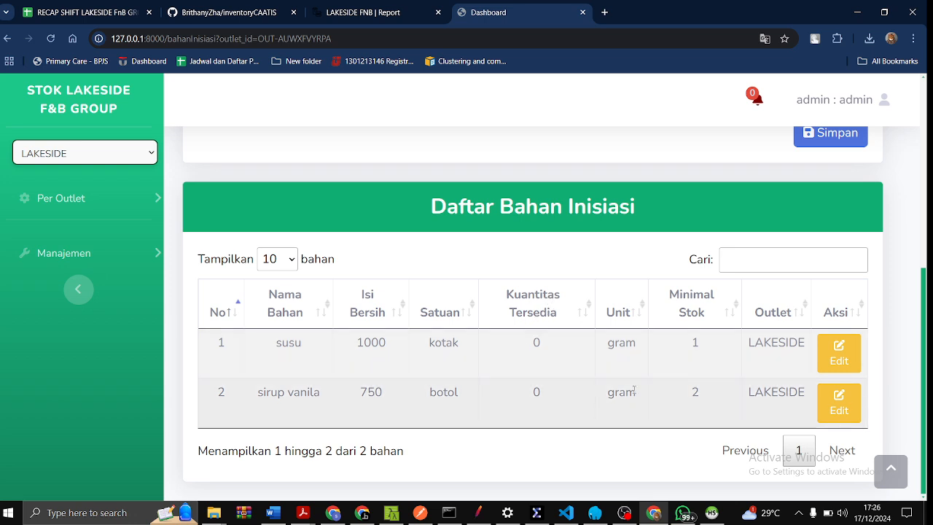
{"action": "left_click", "coordinate": [839, 353]}
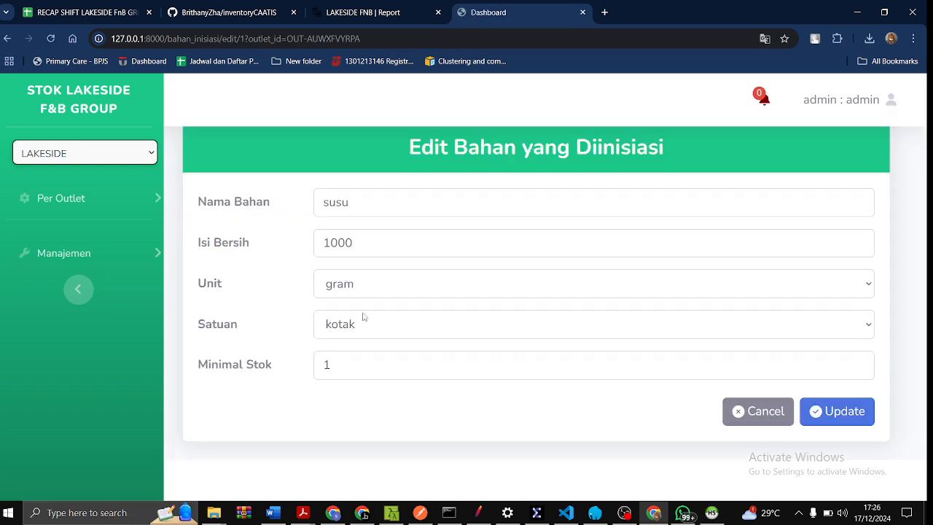
{"action": "double_click", "coordinate": [327, 365]}
{"action": "type", "text": "2"}
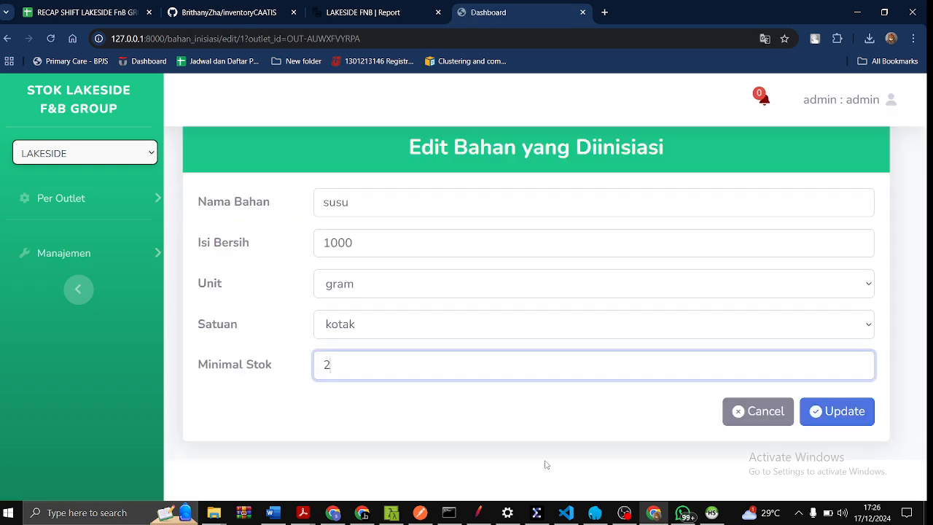
{"action": "left_click", "coordinate": [868, 422]}
{"action": "left_click", "coordinate": [511, 121]}
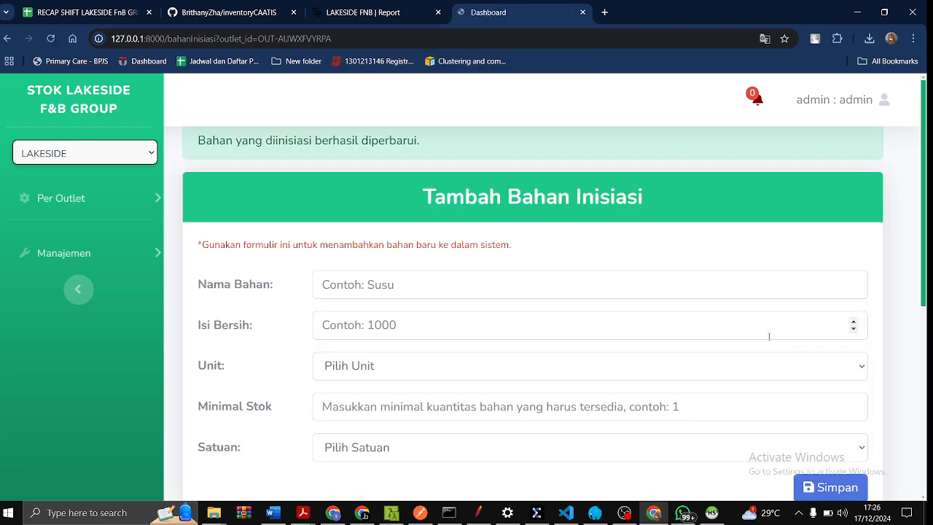
Edit sirup vanila in the Daftar Bahan Inisiasi, set its Minimal Stok to 1, and confirm the update.
{"action": "scroll", "coordinate": [766, 350], "scroll_direction": "down", "scroll_amount": 5}
{"action": "left_click", "coordinate": [840, 453]}
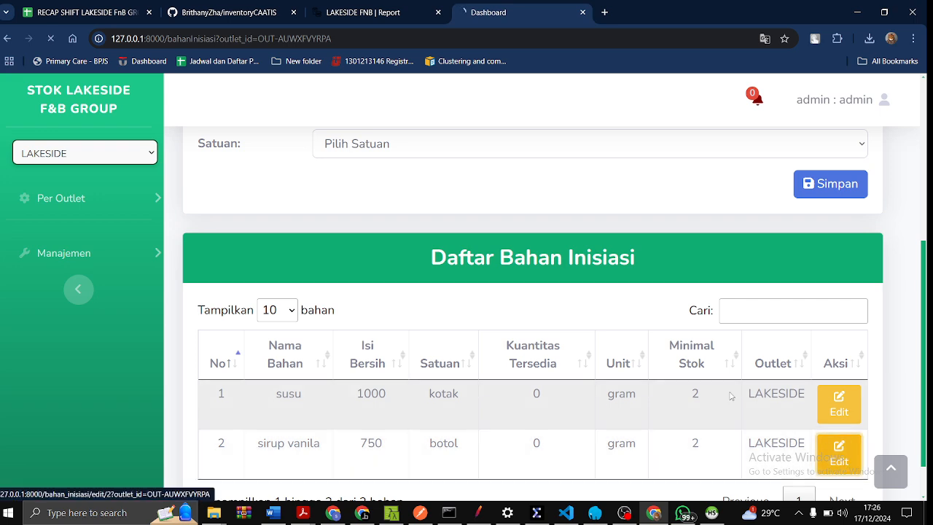
{"action": "double_click", "coordinate": [366, 366]}
{"action": "type", "text": "1"}
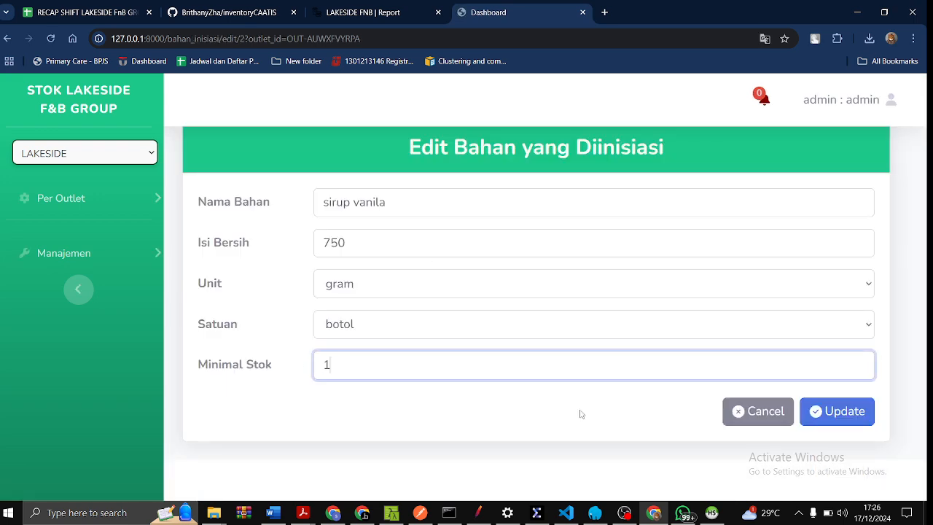
{"action": "left_click", "coordinate": [835, 412]}
{"action": "left_click", "coordinate": [513, 117]}
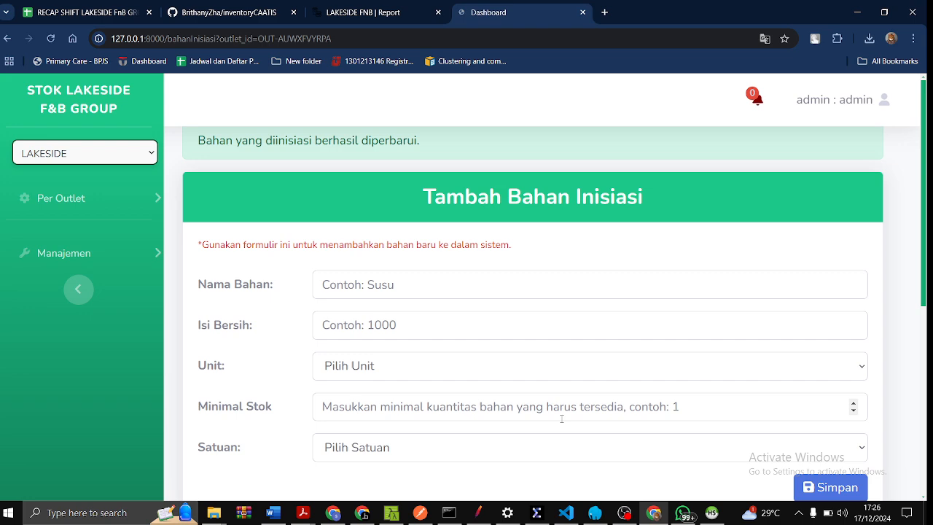
{"action": "scroll", "coordinate": [559, 417], "scroll_direction": "down", "scroll_amount": 5}
{"action": "scroll", "coordinate": [686, 399], "scroll_direction": "up", "scroll_amount": 3}
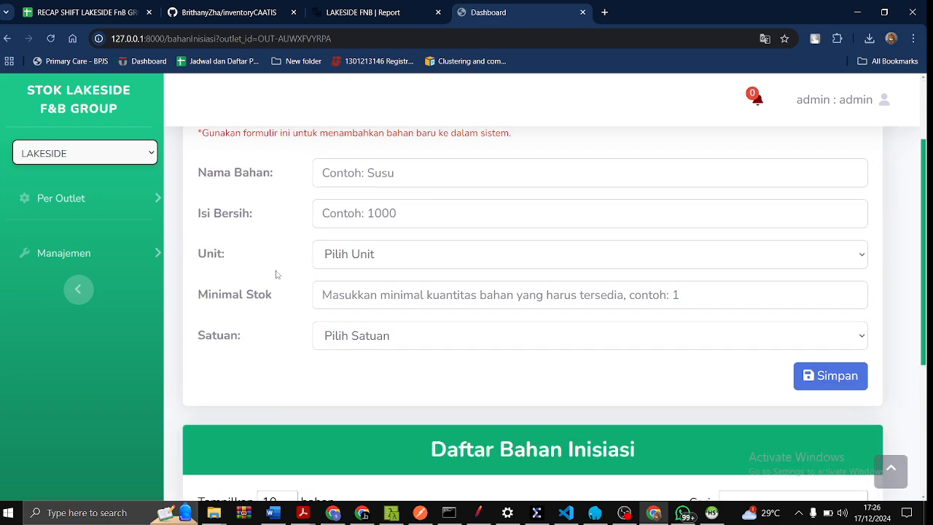
Check the workflow diagram in WhatsApp for the stage after Bahan Inisiasi, and open LAKESIDE's Daftar Bahan in the stock system.
{"action": "left_click", "coordinate": [680, 510]}
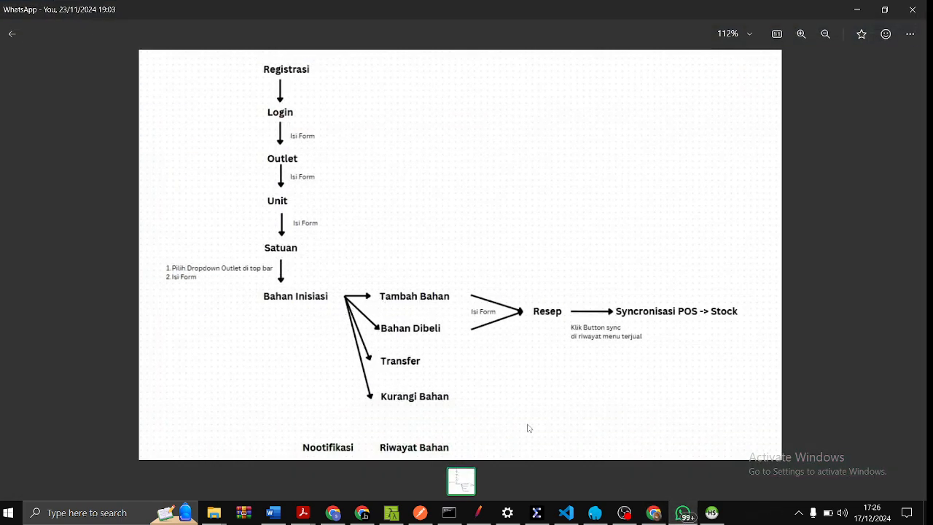
{"action": "left_click", "coordinate": [683, 512]}
{"action": "left_click", "coordinate": [60, 198]}
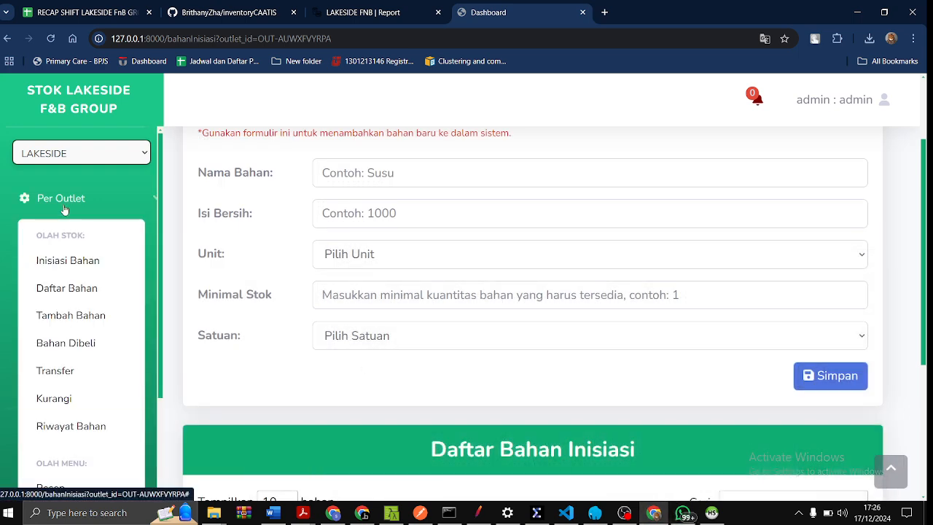
{"action": "left_click", "coordinate": [86, 290]}
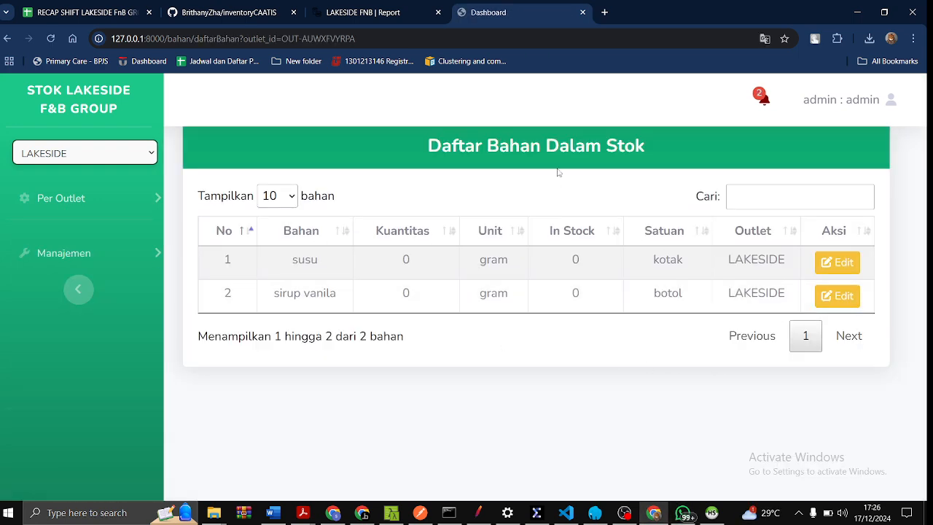
Look over the Tambah Bahan and Bahan Dibeli forms for the LAKESIDE outlet.
{"action": "left_click", "coordinate": [112, 197]}
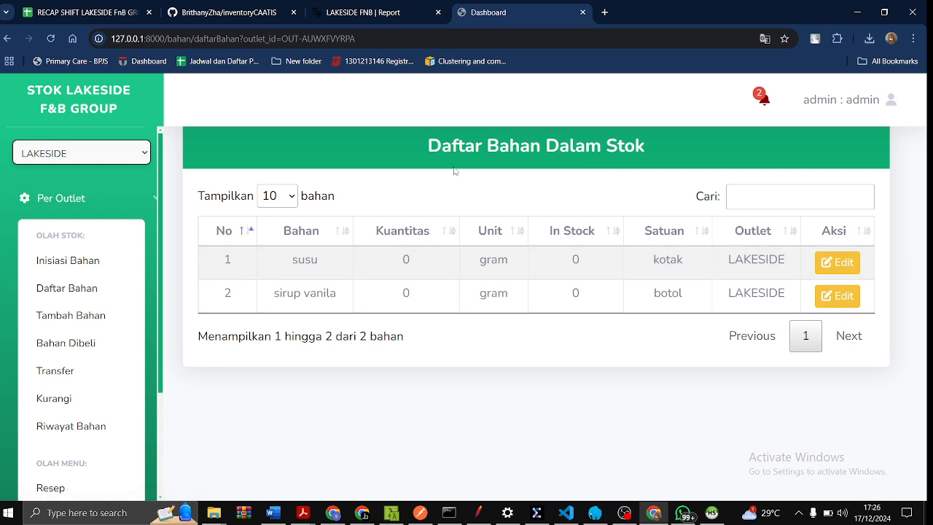
{"action": "left_click", "coordinate": [68, 319]}
{"action": "left_click", "coordinate": [106, 201]}
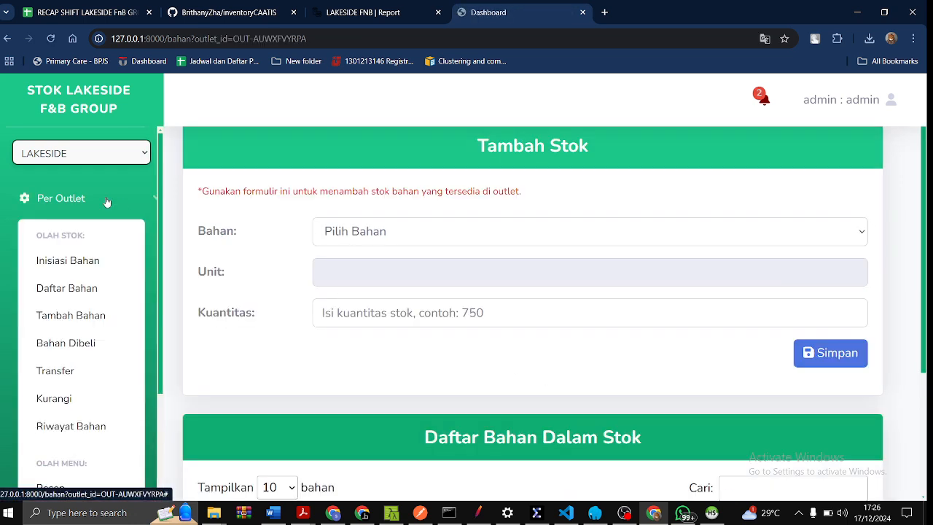
{"action": "left_click", "coordinate": [69, 340]}
{"action": "left_click", "coordinate": [65, 202]}
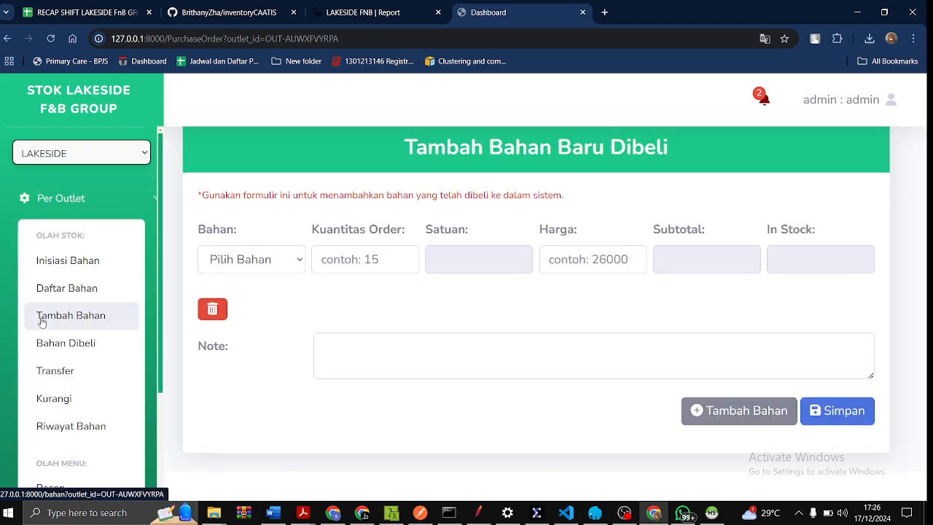
Add stock for susu in the Tambah Bahan form with a Kuantitas of 2000, and save it with confirmation.
{"action": "left_click", "coordinate": [40, 317]}
{"action": "left_click", "coordinate": [361, 235]}
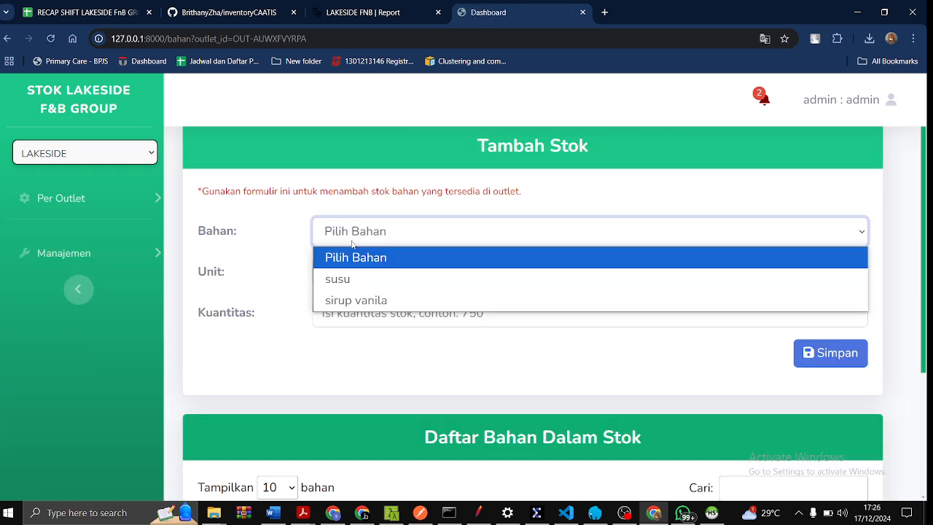
{"action": "left_click", "coordinate": [95, 199]}
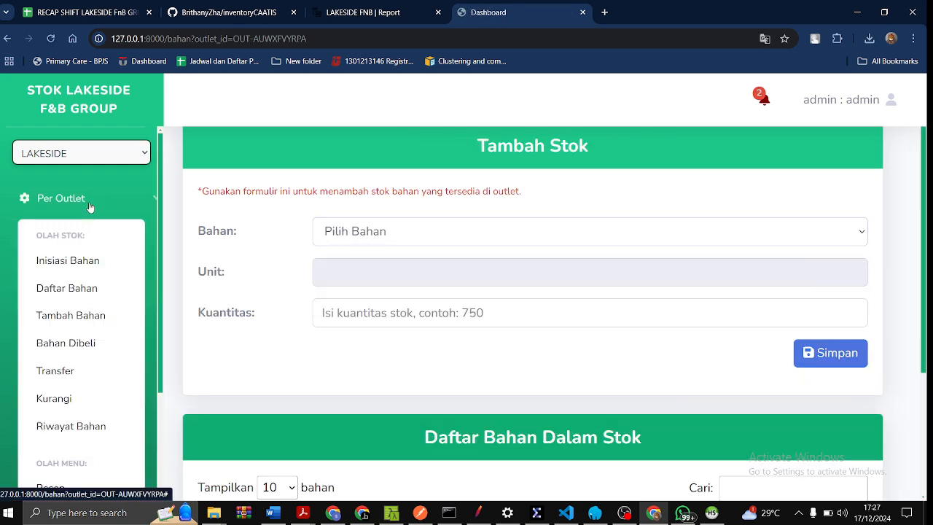
{"action": "left_click", "coordinate": [420, 240]}
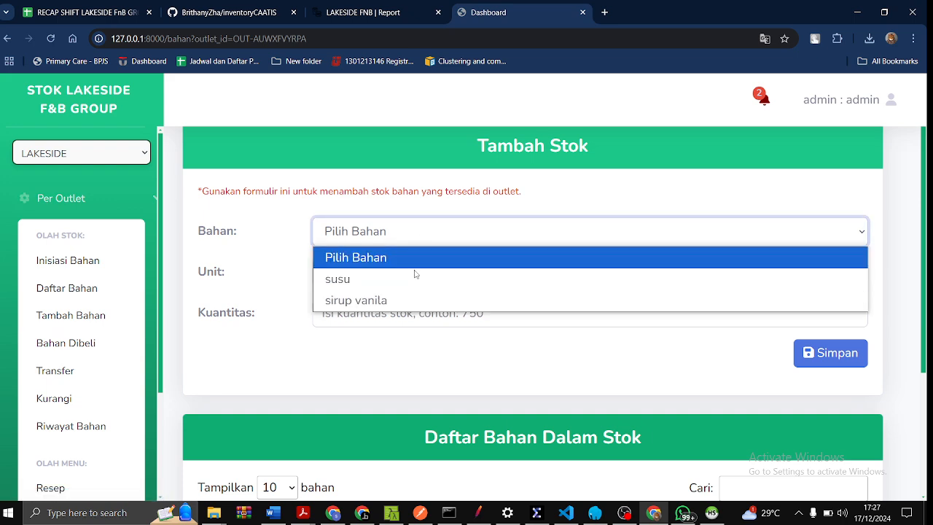
{"action": "left_click", "coordinate": [398, 277]}
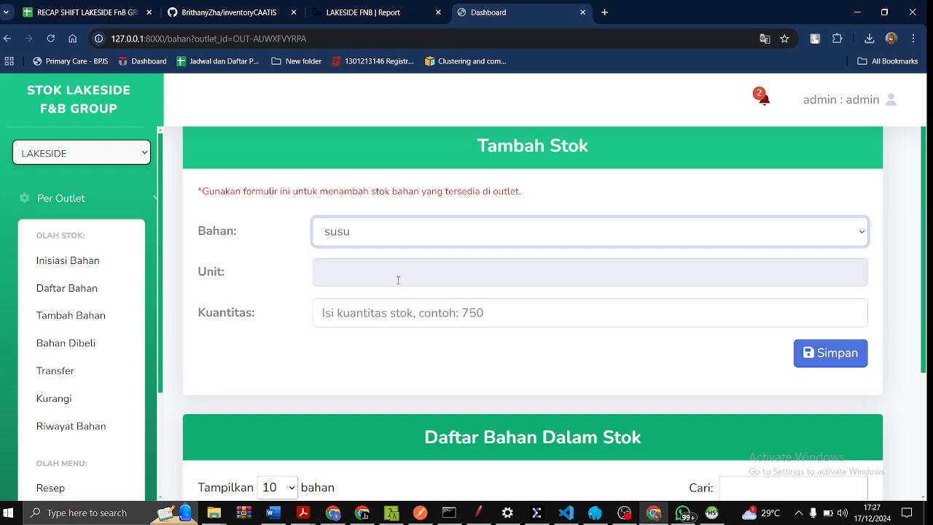
{"action": "left_click", "coordinate": [363, 312]}
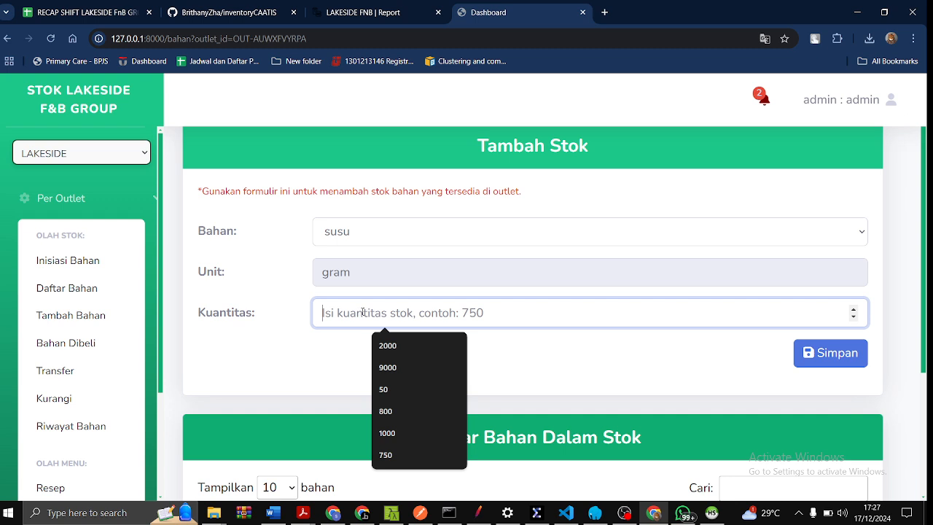
{"action": "left_click", "coordinate": [410, 344]}
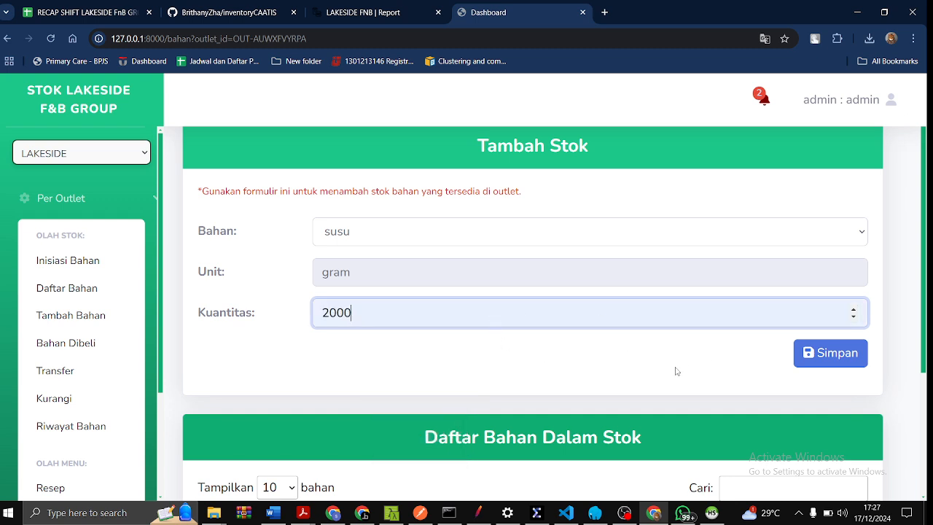
{"action": "left_click", "coordinate": [833, 356]}
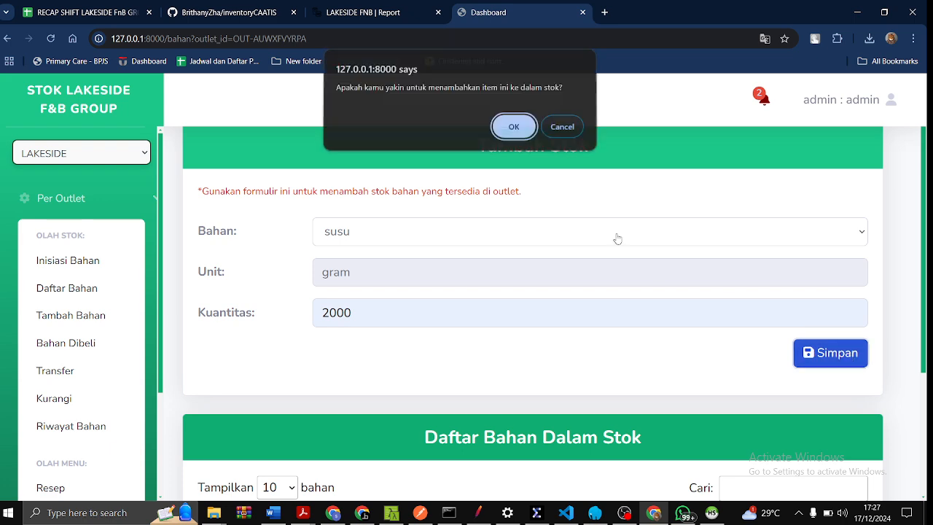
{"action": "left_click", "coordinate": [516, 128]}
Examine susu's Kuantitas, In Stock and Satuan values in Daftar Bahan Dalam Stok against the Tambah Stok form.
{"action": "scroll", "coordinate": [679, 375], "scroll_direction": "down", "scroll_amount": 3}
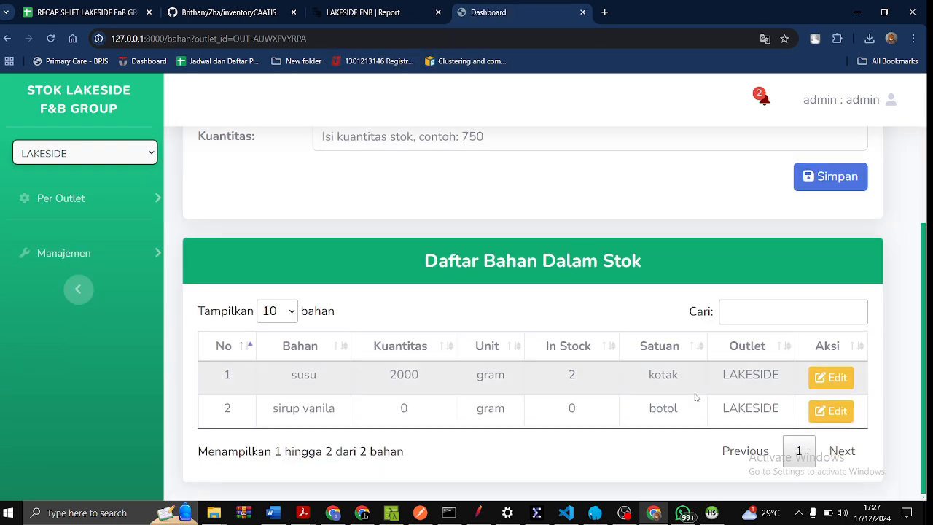
{"action": "left_click_drag", "start_coordinate": [387, 377], "coordinate": [425, 381]}
{"action": "scroll", "coordinate": [475, 313], "scroll_direction": "up", "scroll_amount": 2}
{"action": "scroll", "coordinate": [492, 311], "scroll_direction": "up", "scroll_amount": 2}
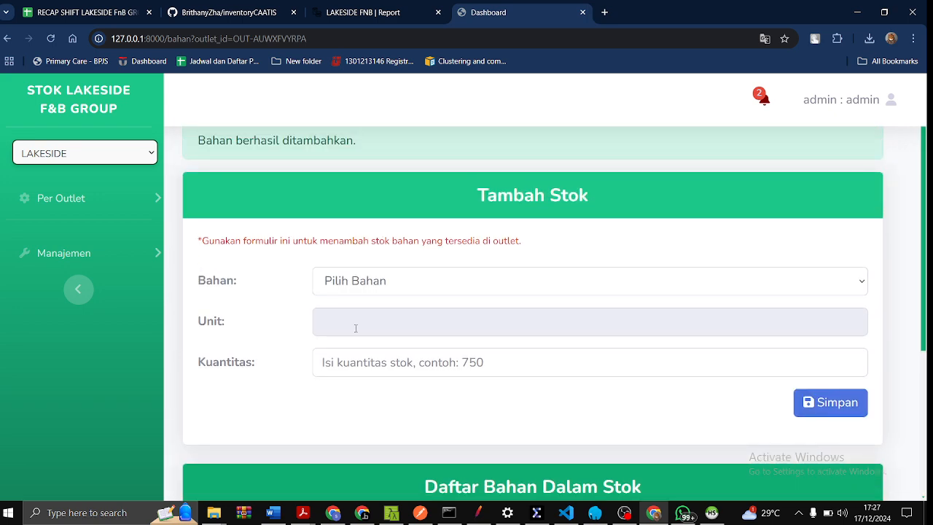
{"action": "left_click", "coordinate": [381, 362]}
{"action": "left_click", "coordinate": [308, 330]}
{"action": "scroll", "coordinate": [621, 369], "scroll_direction": "down", "scroll_amount": 3}
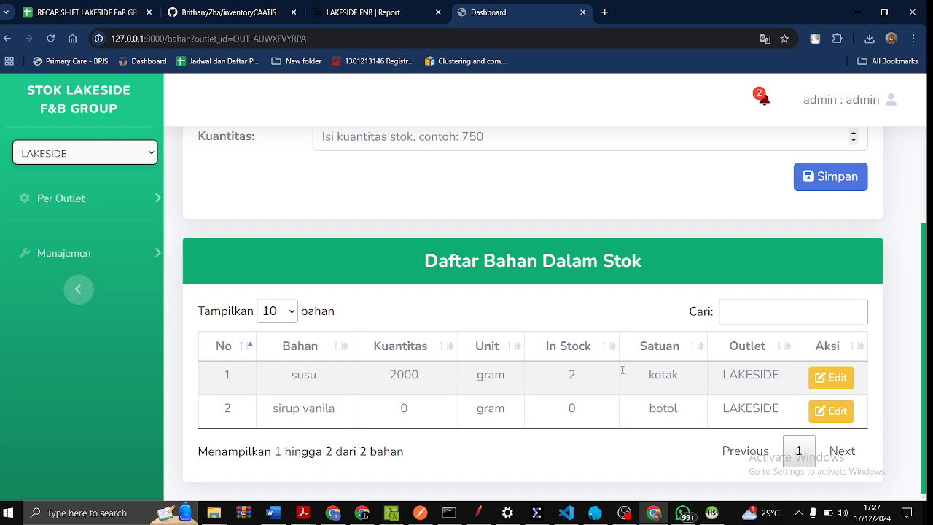
{"action": "double_click", "coordinate": [572, 374]}
{"action": "left_click", "coordinate": [600, 214]}
{"action": "double_click", "coordinate": [572, 375]}
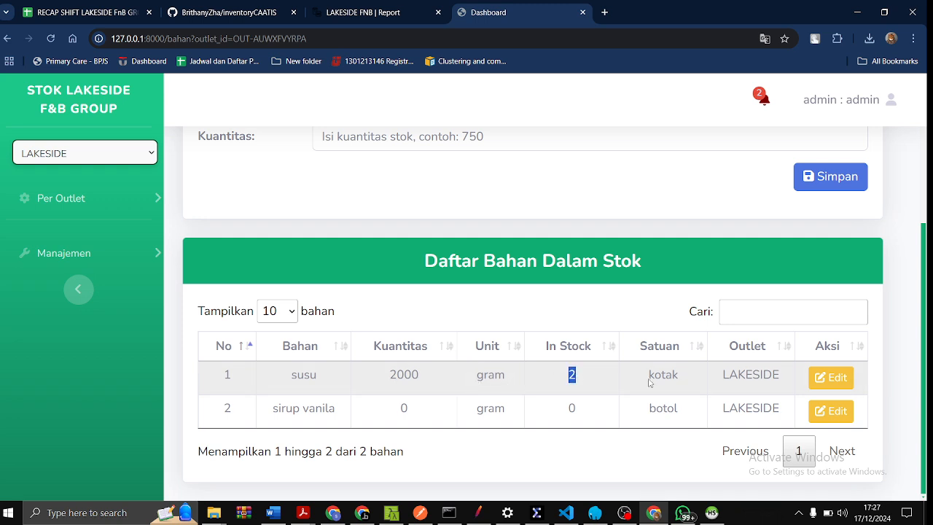
{"action": "double_click", "coordinate": [663, 375]}
{"action": "double_click", "coordinate": [390, 379]}
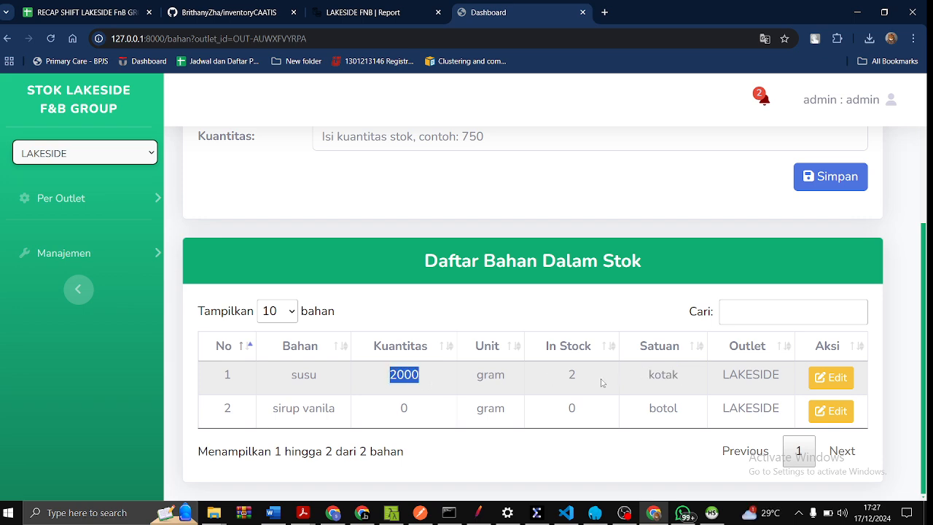
{"action": "scroll", "coordinate": [600, 355], "scroll_direction": "up", "scroll_amount": 3}
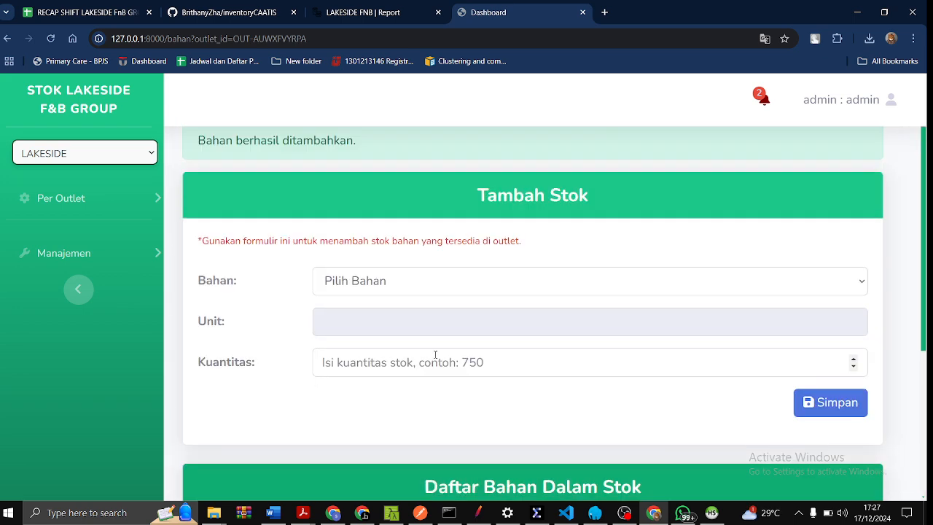
Open the Bahan Dibeli form for LAKESIDE and choose susu as the purchased ingredient.
{"action": "left_click", "coordinate": [95, 197]}
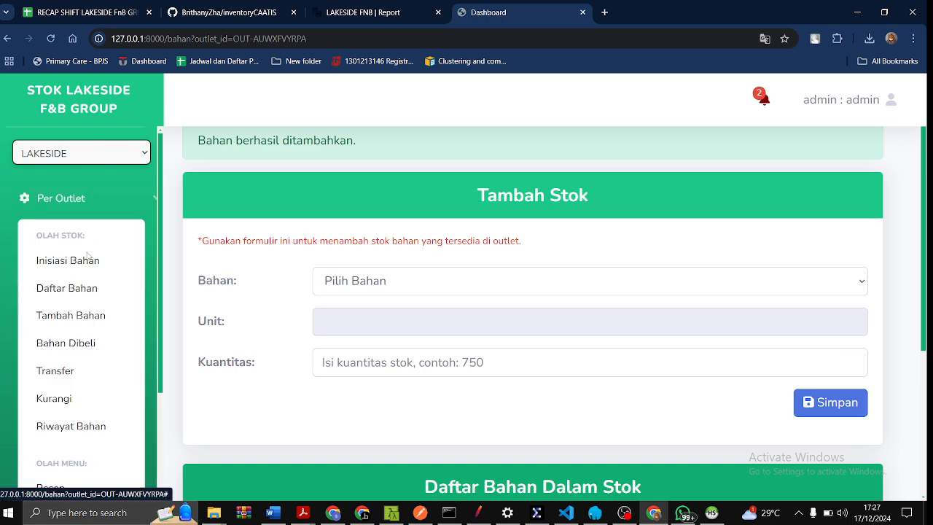
{"action": "left_click", "coordinate": [88, 342]}
{"action": "left_click", "coordinate": [285, 254]}
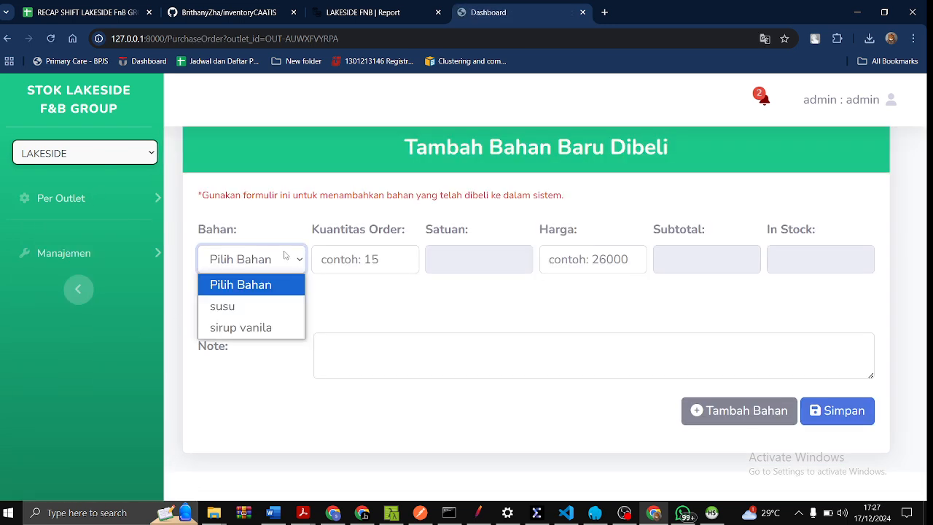
{"action": "left_click", "coordinate": [80, 198]}
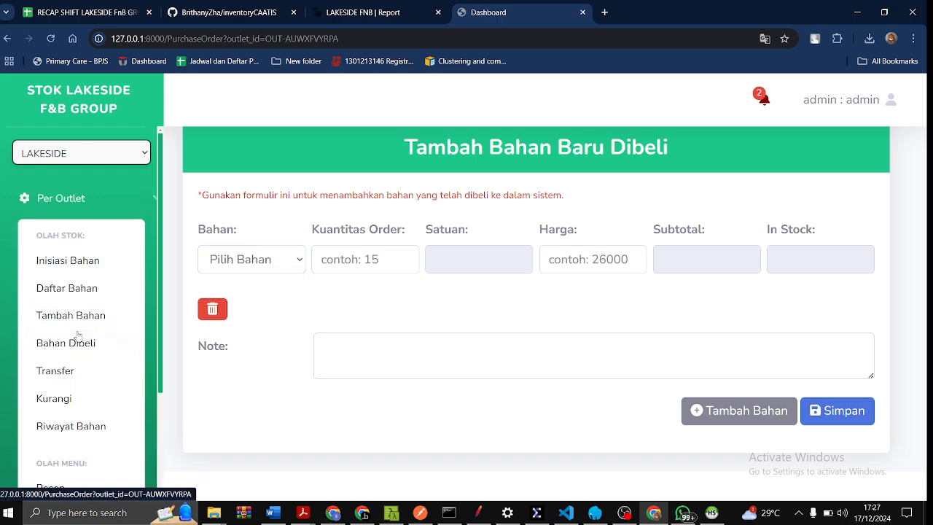
{"action": "left_click", "coordinate": [251, 259]}
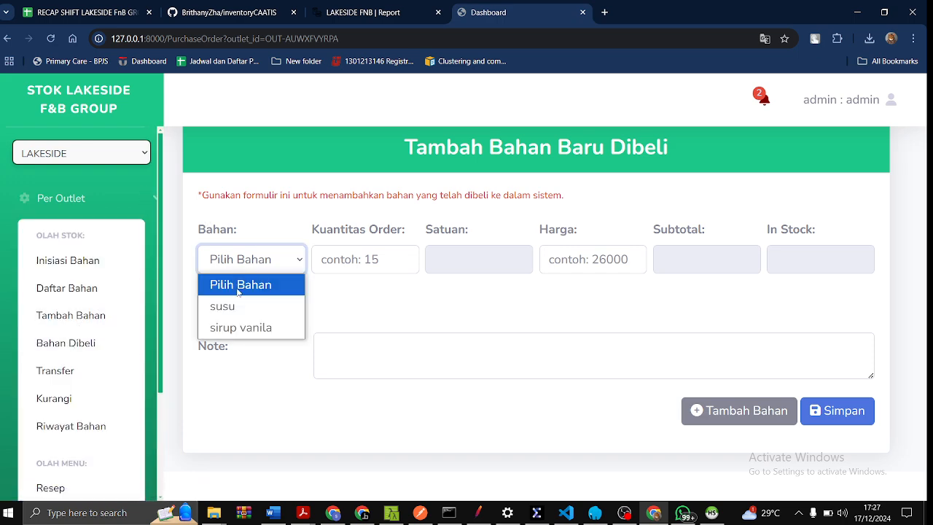
{"action": "left_click", "coordinate": [219, 301]}
{"action": "left_click", "coordinate": [357, 260]}
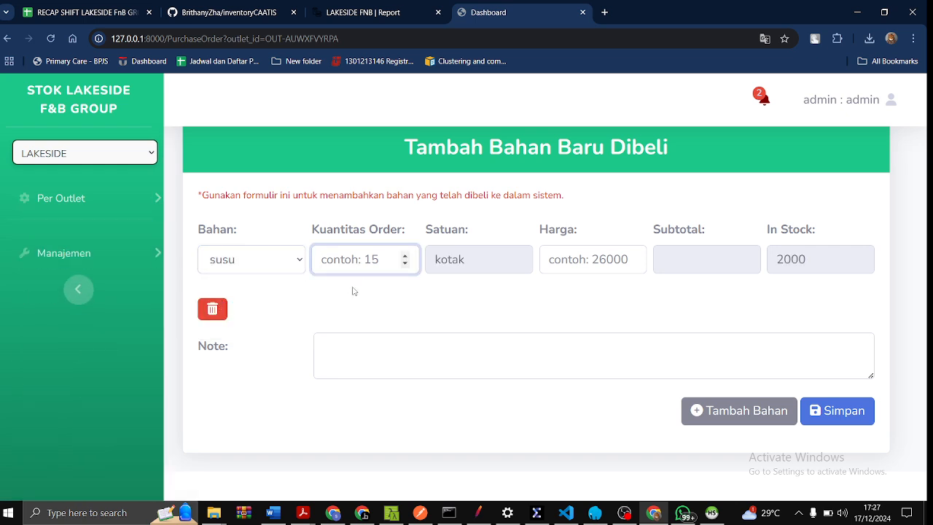
{"action": "left_click", "coordinate": [286, 266]}
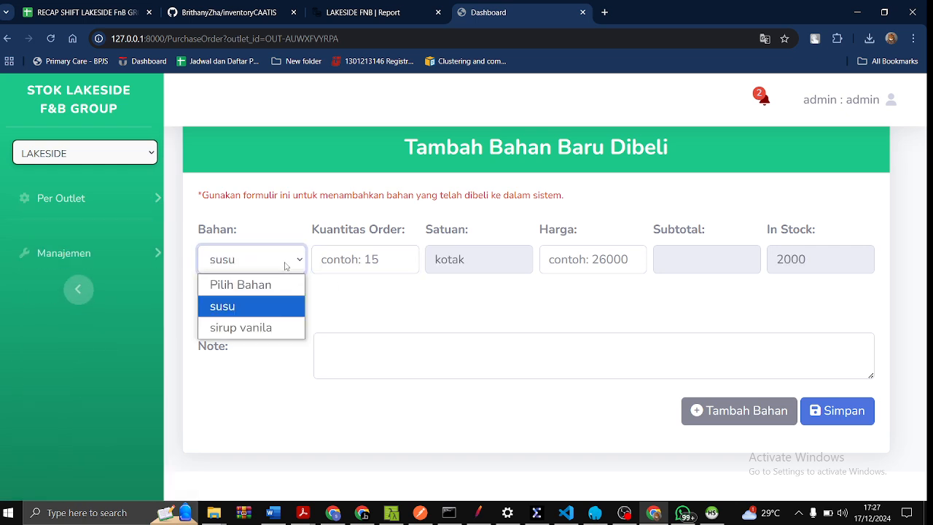
{"action": "left_click", "coordinate": [285, 266]}
{"action": "left_click", "coordinate": [364, 264]}
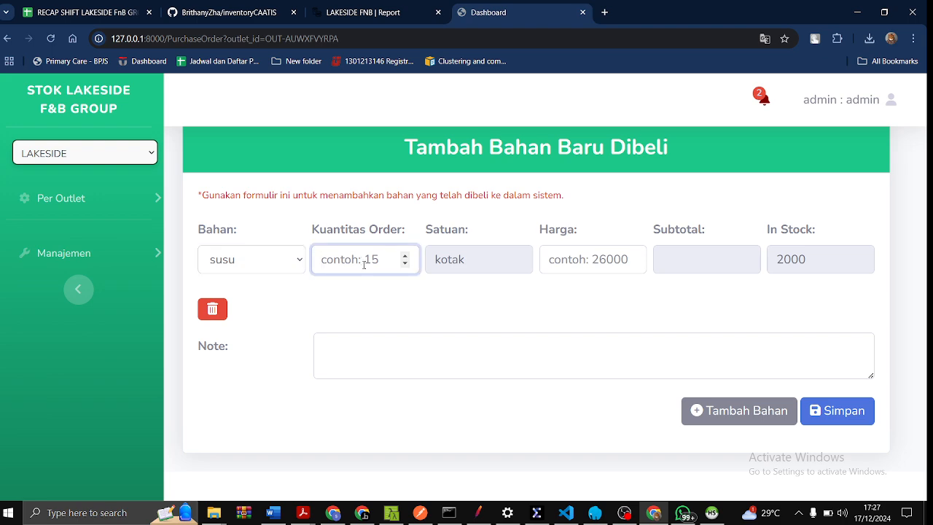
Set the susu purchase's Kuantitas Order to 1 and its Harga to 34000.
{"action": "left_click_drag", "start_coordinate": [313, 233], "coordinate": [408, 240]}
{"action": "left_click", "coordinate": [374, 257]}
{"action": "type", "text": "4"}
{"action": "key", "text": "BackSpace"}
{"action": "type", "text": "2"}
{"action": "key", "text": "BackSpace"}
{"action": "type", "text": "1"}
{"action": "left_click", "coordinate": [580, 260]}
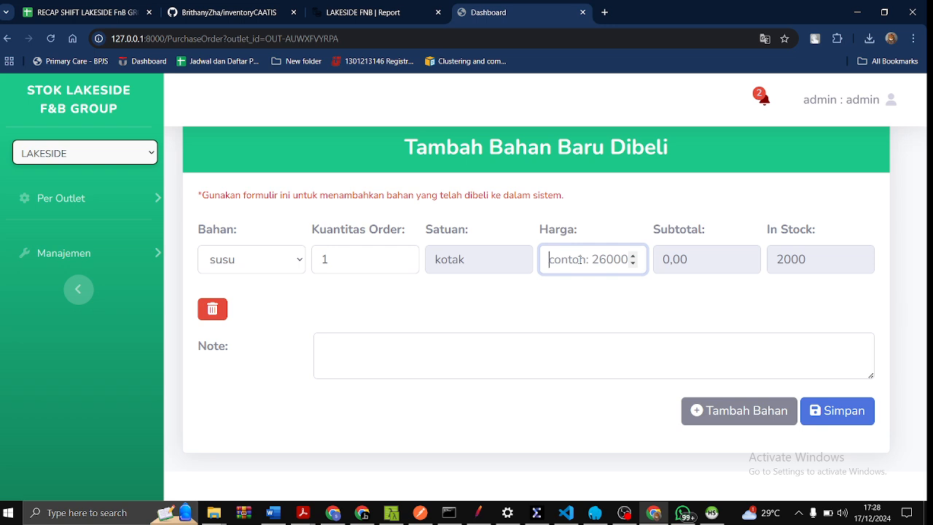
{"action": "type", "text": "34000"}
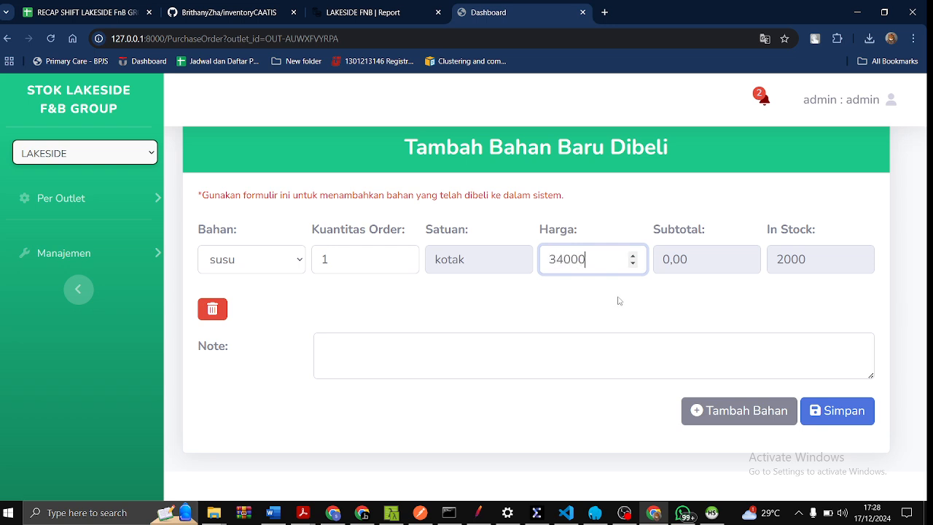
{"action": "left_click", "coordinate": [709, 248]}
Examine how the susu purchase's Subtotal relates to Harga and Kuantitas Order, and review its In Stock value.
{"action": "left_click_drag", "start_coordinate": [707, 229], "coordinate": [658, 229]}
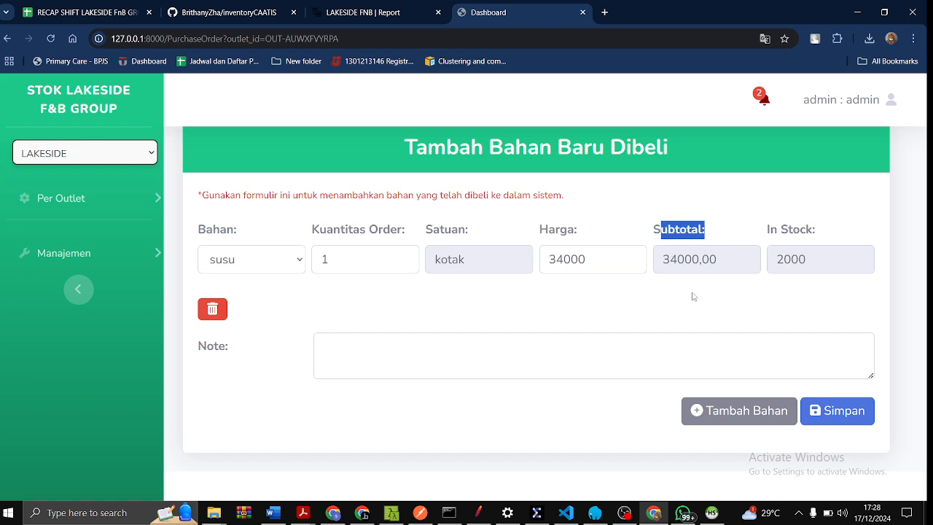
{"action": "left_click", "coordinate": [658, 255]}
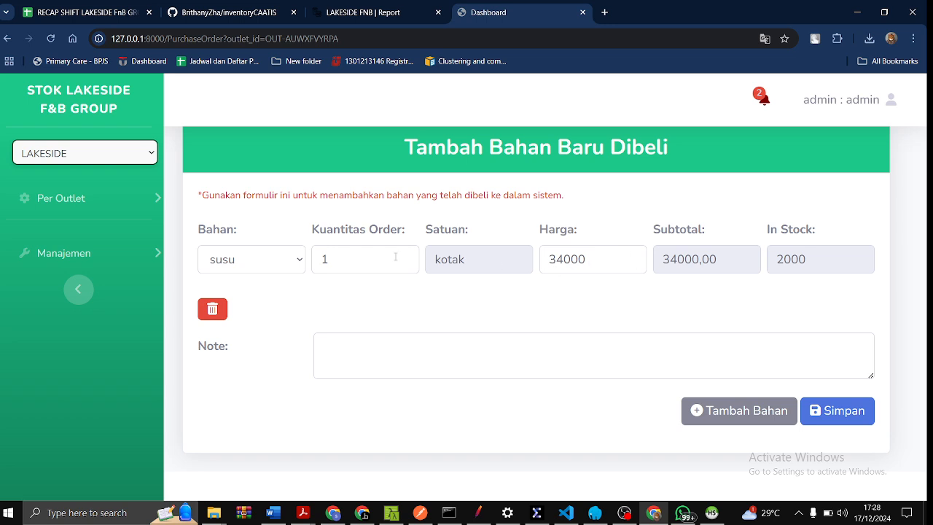
{"action": "left_click_drag", "start_coordinate": [538, 240], "coordinate": [577, 232]}
{"action": "left_click", "coordinate": [312, 224]}
{"action": "left_click_drag", "start_coordinate": [319, 225], "coordinate": [403, 235]}
{"action": "left_click", "coordinate": [752, 314]}
{"action": "left_click_drag", "start_coordinate": [765, 245], "coordinate": [816, 247]}
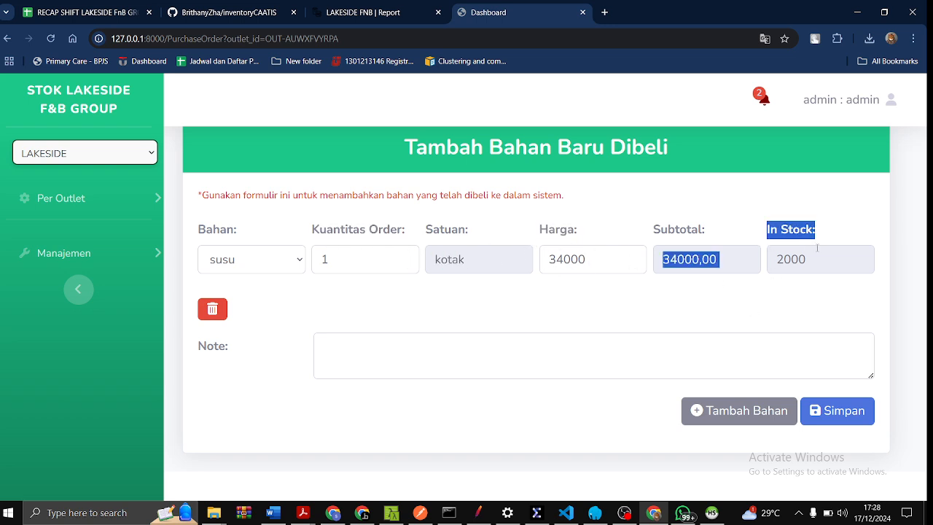
{"action": "left_click", "coordinate": [791, 274]}
{"action": "double_click", "coordinate": [779, 259]}
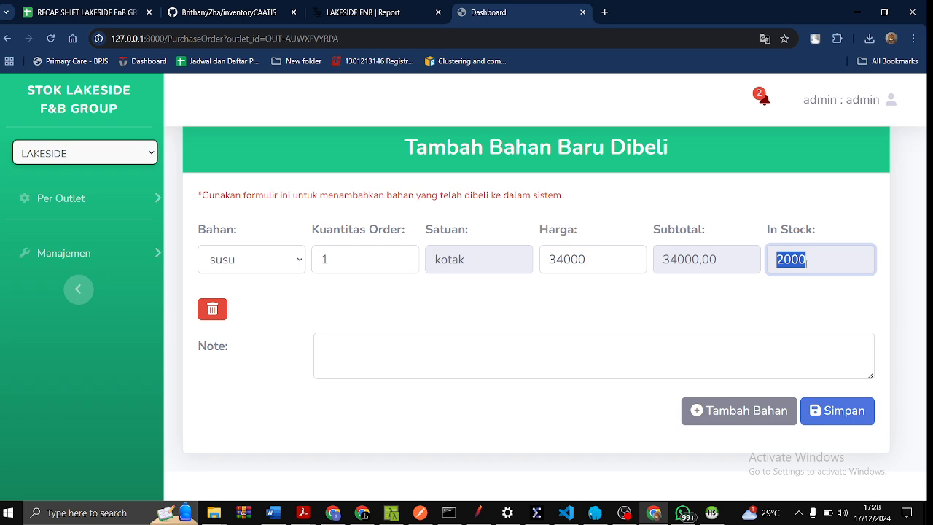
{"action": "left_click", "coordinate": [592, 312]}
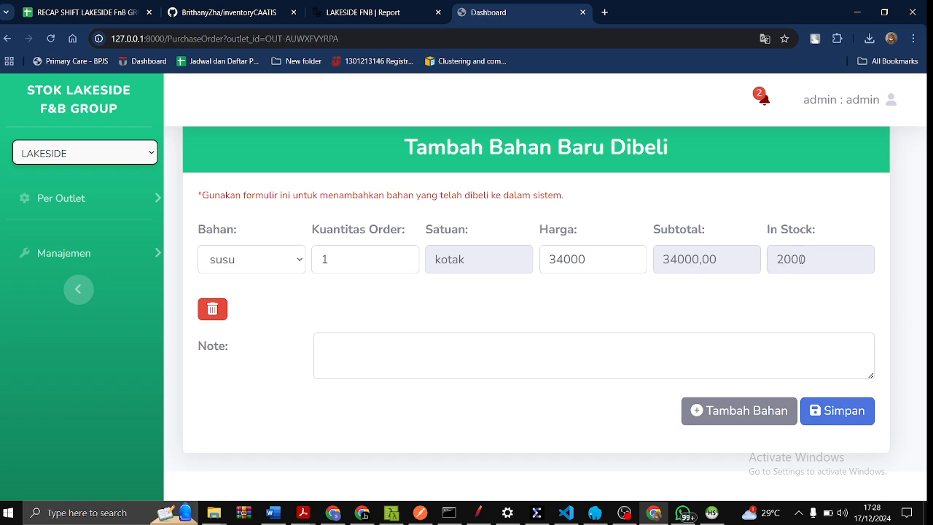
{"action": "left_click_drag", "start_coordinate": [776, 260], "coordinate": [808, 261]}
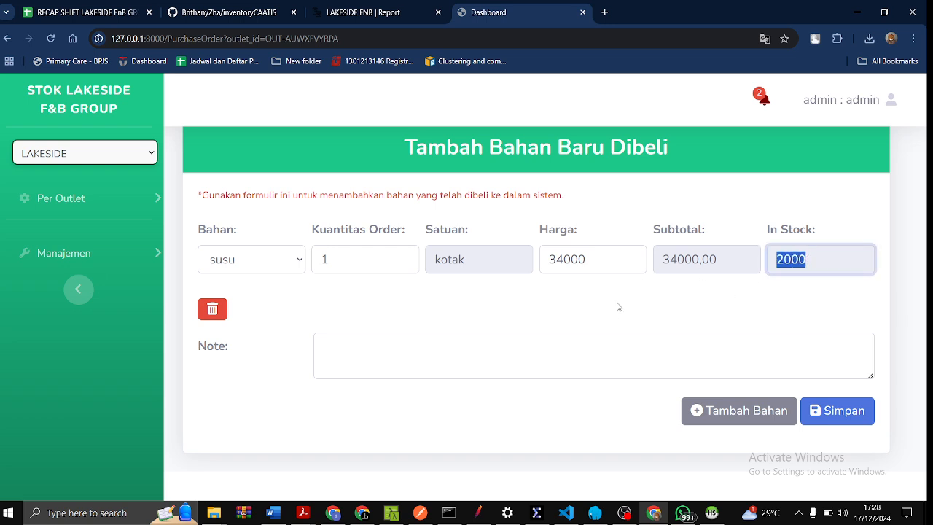
Add a second ingredient row to the LAKESIDE purchase form and choose sirup vanila as its ingredient.
{"action": "left_click", "coordinate": [711, 411]}
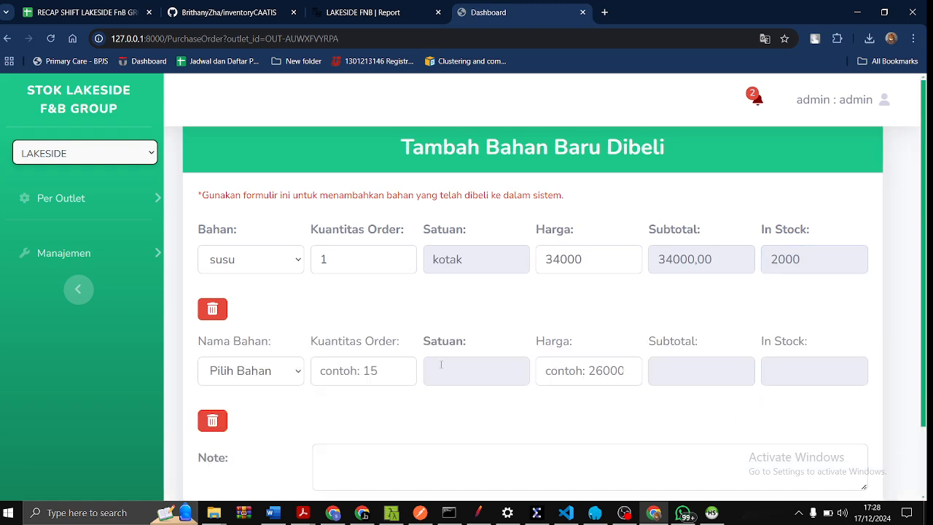
{"action": "left_click", "coordinate": [264, 376]}
{"action": "scroll", "coordinate": [392, 348], "scroll_direction": "down", "scroll_amount": 1}
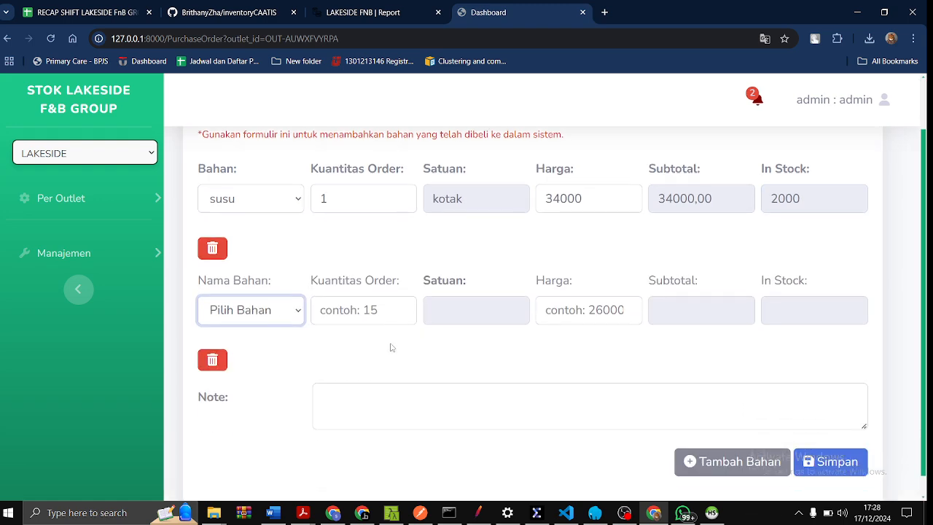
{"action": "left_click", "coordinate": [273, 312]}
{"action": "left_click", "coordinate": [245, 357]}
Set the sirup vanila purchase's Kuantitas Order to 3 and its Harga to 71000.
{"action": "left_click", "coordinate": [348, 306]}
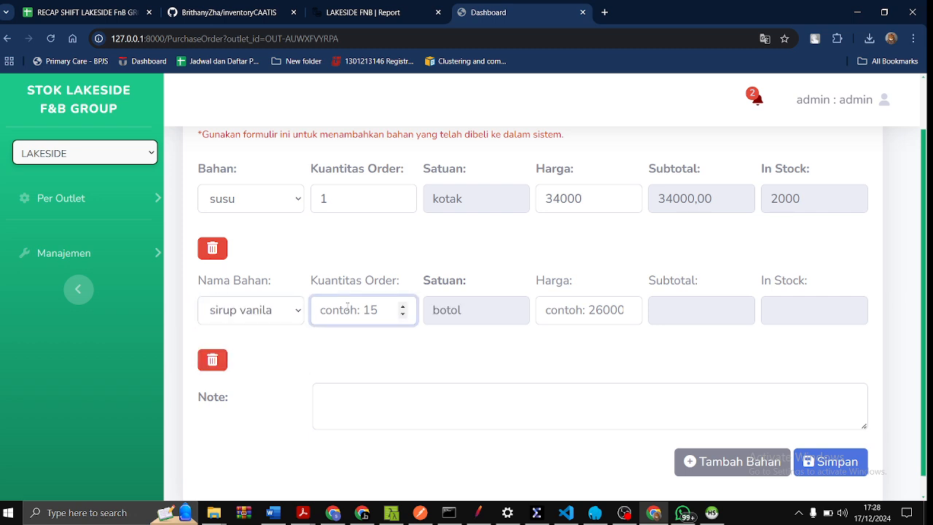
{"action": "type", "text": "2"}
{"action": "left_click", "coordinate": [458, 310]}
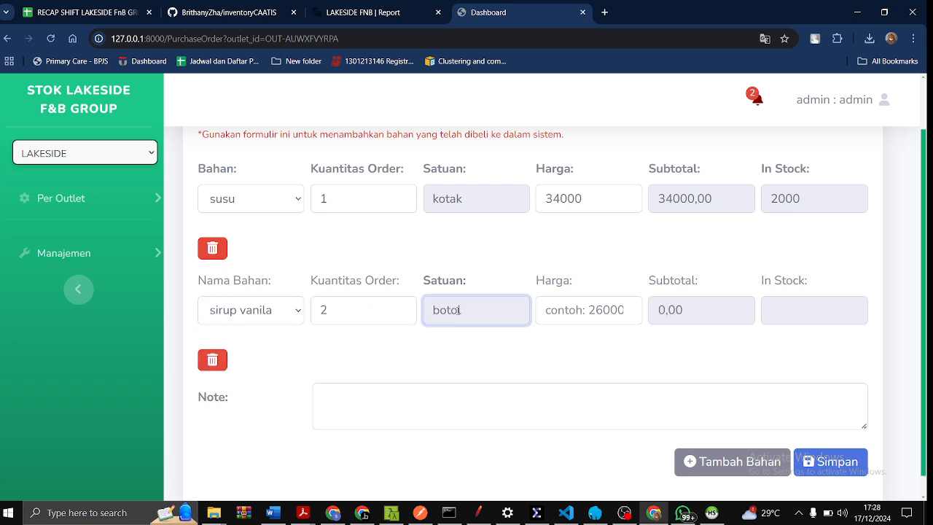
{"action": "left_click", "coordinate": [350, 310]}
{"action": "key", "text": "BackSpace"}
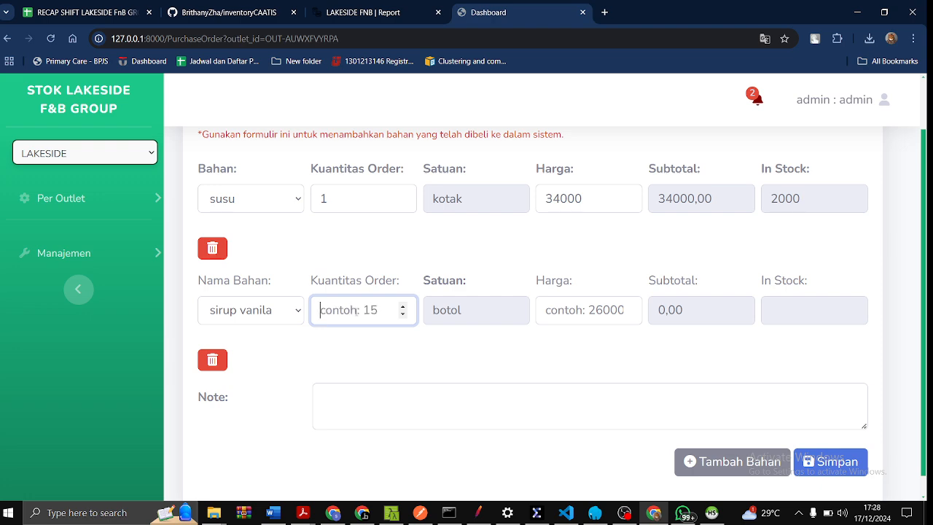
{"action": "type", "text": "4"}
{"action": "key", "text": "BackSpace"}
{"action": "type", "text": "3"}
{"action": "left_click", "coordinate": [567, 317]}
{"action": "type", "text": "71000"}
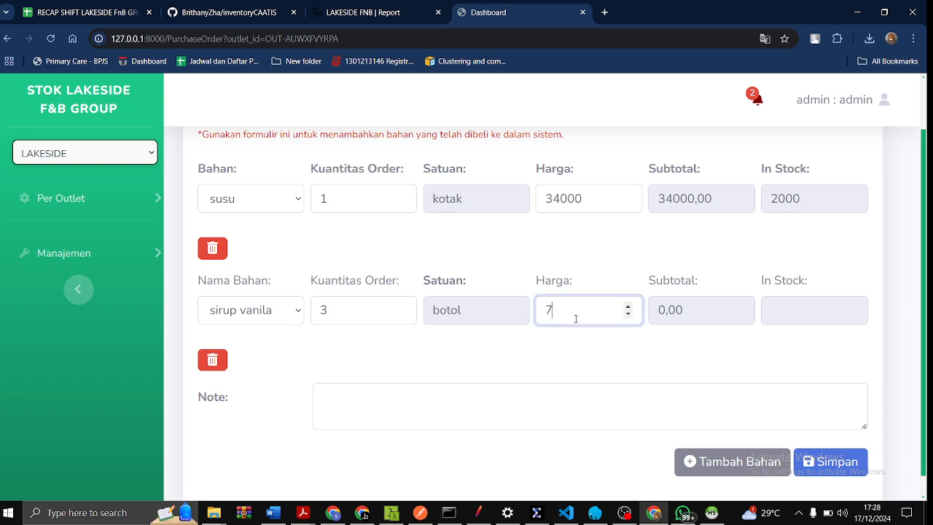
{"action": "left_click", "coordinate": [583, 365]}
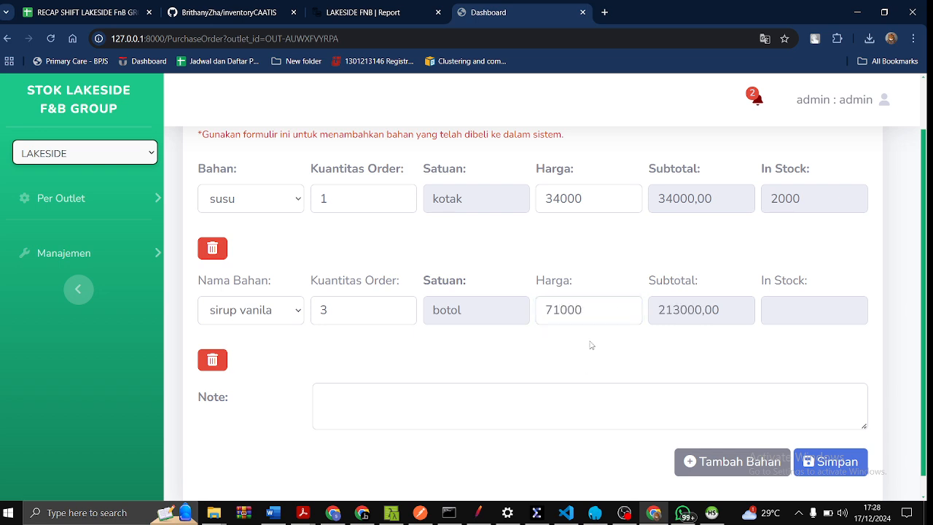
Examine the sirup vanila purchase's Kuantitas Order, Subtotal and In Stock fields.
{"action": "left_click", "coordinate": [327, 314]}
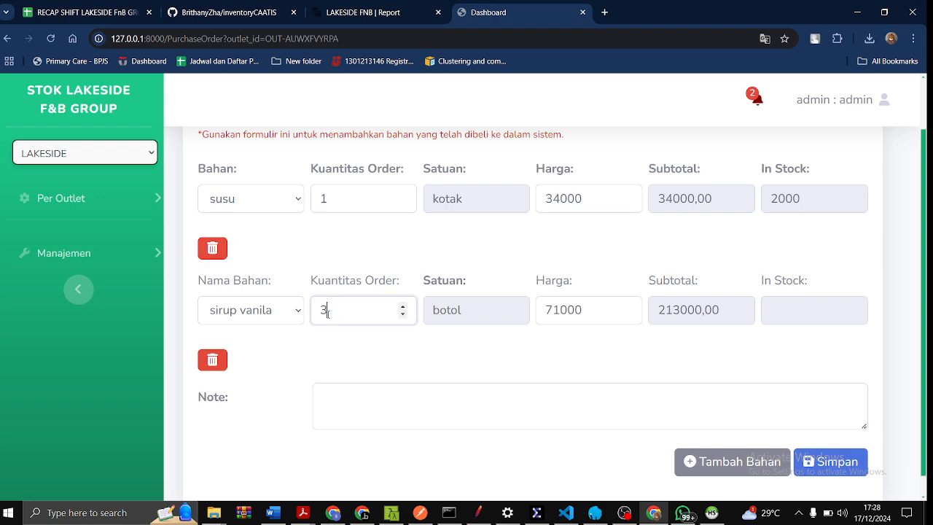
{"action": "left_click", "coordinate": [755, 288]}
{"action": "double_click", "coordinate": [756, 287]}
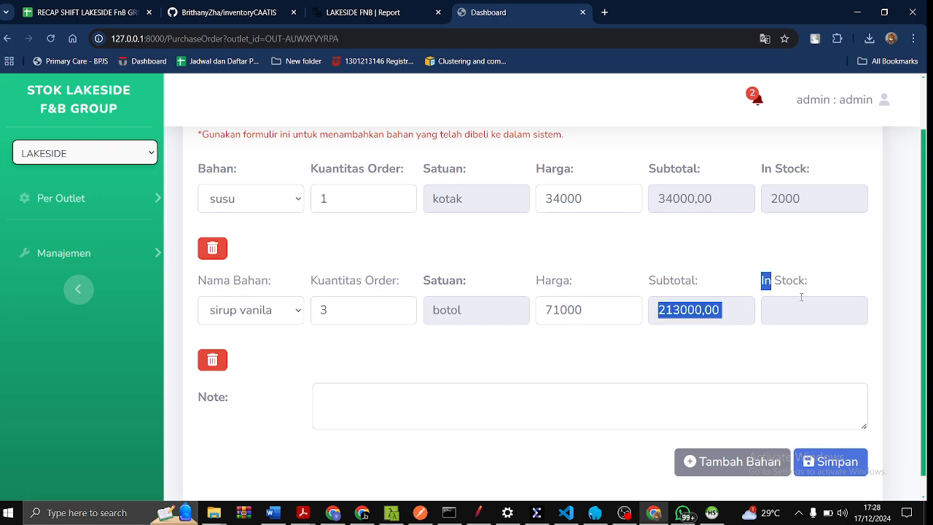
{"action": "left_click", "coordinate": [804, 313]}
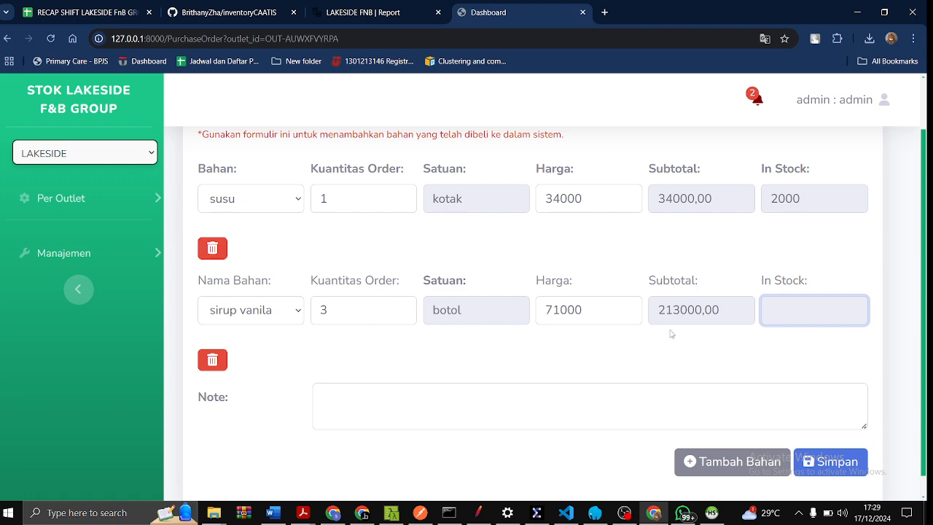
Enter the purchase note "beli dari yogya" and save the purchased ingredients.
{"action": "left_click", "coordinate": [667, 404]}
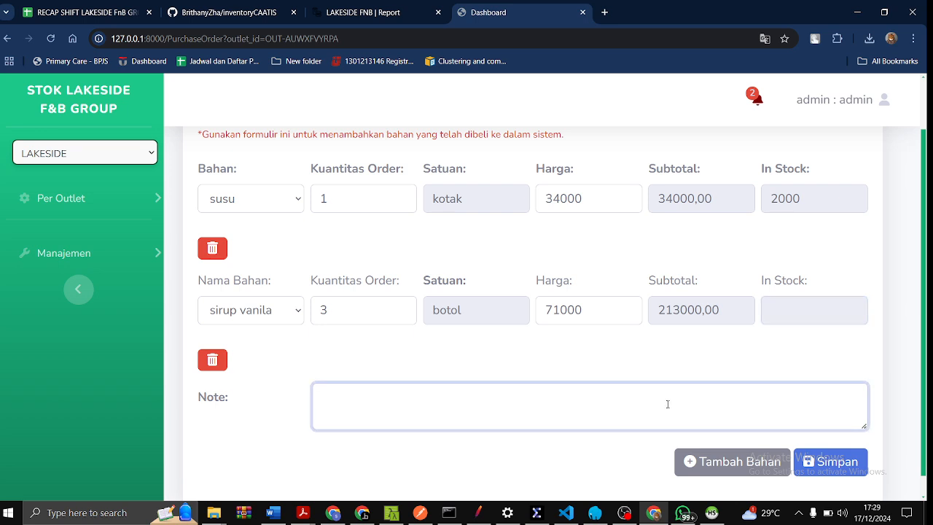
{"action": "type", "text": "beli dari yogya"}
{"action": "left_click", "coordinate": [831, 462]}
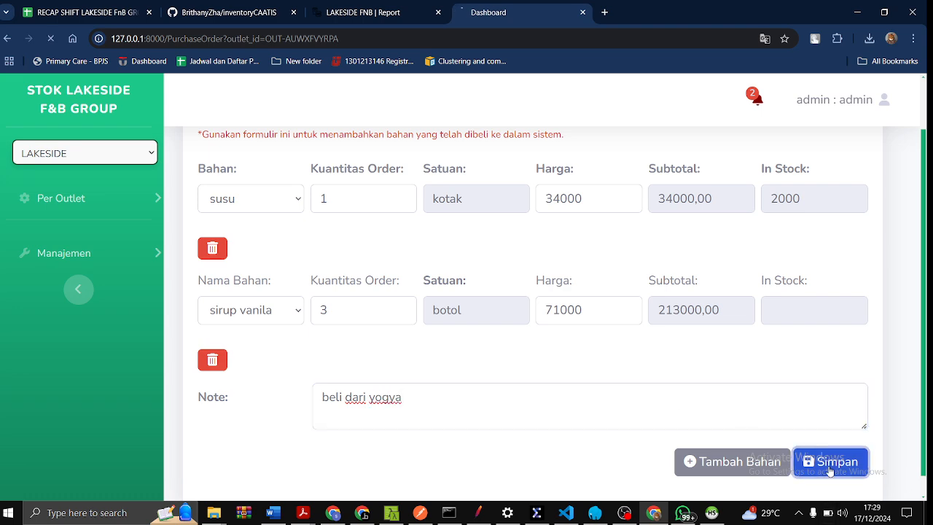
Open Daftar Bahan for LAKESIDE and check susu's In Stock value after the purchase.
{"action": "left_click", "coordinate": [63, 208]}
{"action": "left_click", "coordinate": [74, 298]}
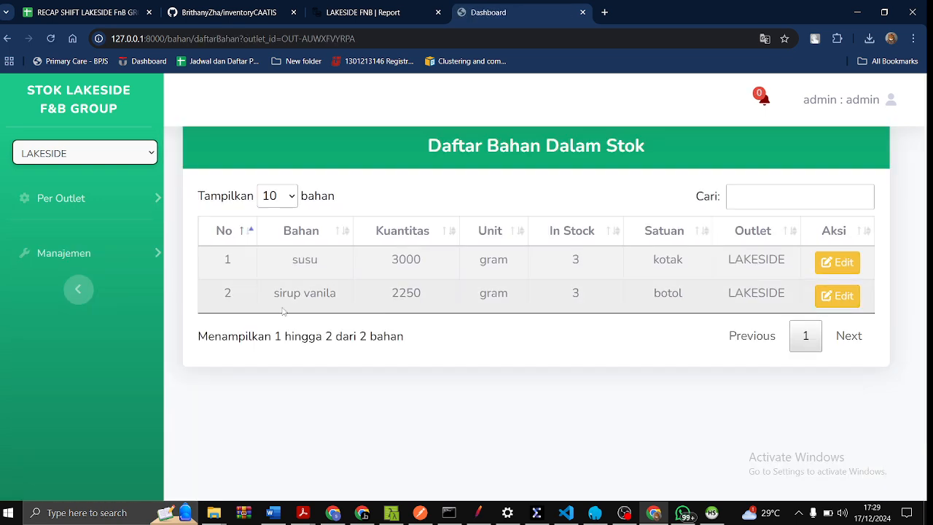
{"action": "left_click_drag", "start_coordinate": [293, 261], "coordinate": [333, 265]}
{"action": "left_click", "coordinate": [350, 292]}
{"action": "left_click_drag", "start_coordinate": [573, 263], "coordinate": [594, 263]}
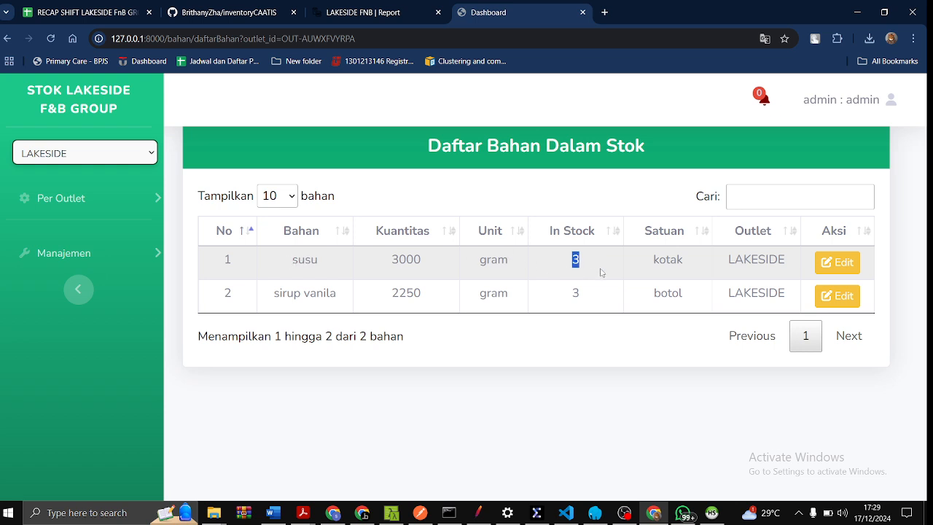
{"action": "left_click", "coordinate": [527, 339]}
Open Riwayat Bahan and compare the Kuantitas values of the two susu history entries.
{"action": "left_click", "coordinate": [64, 212]}
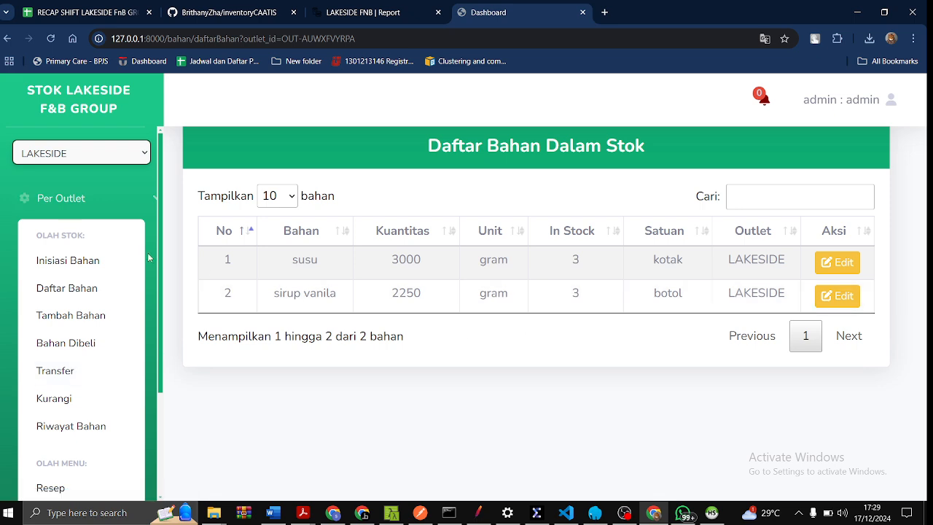
{"action": "left_click", "coordinate": [71, 426]}
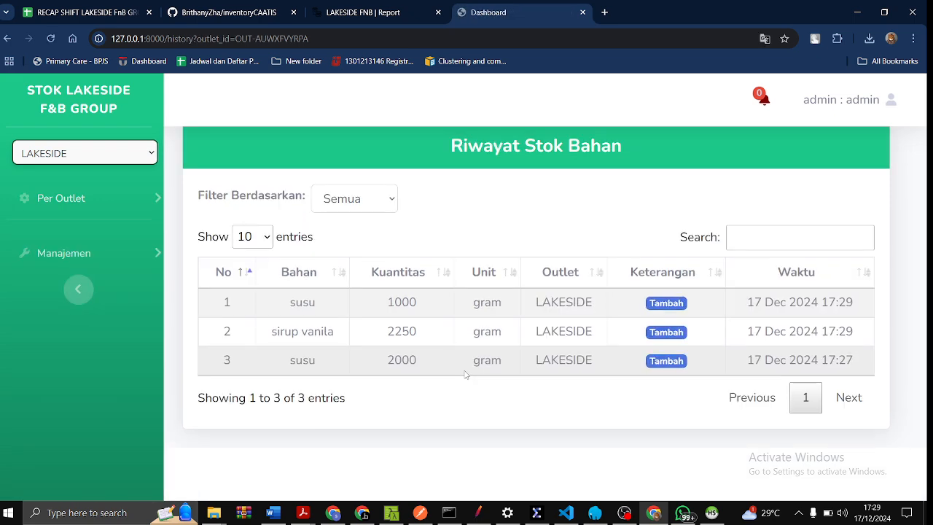
{"action": "double_click", "coordinate": [394, 361]}
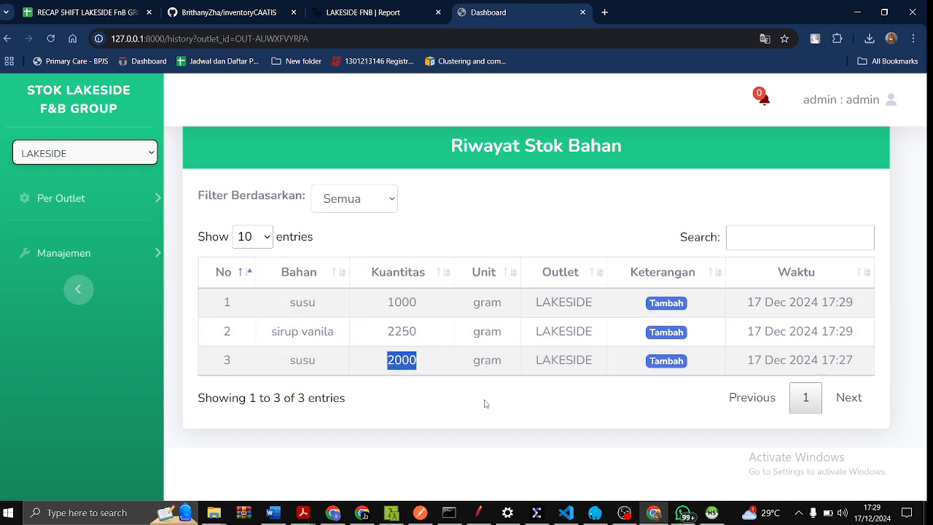
{"action": "left_click", "coordinate": [490, 427]}
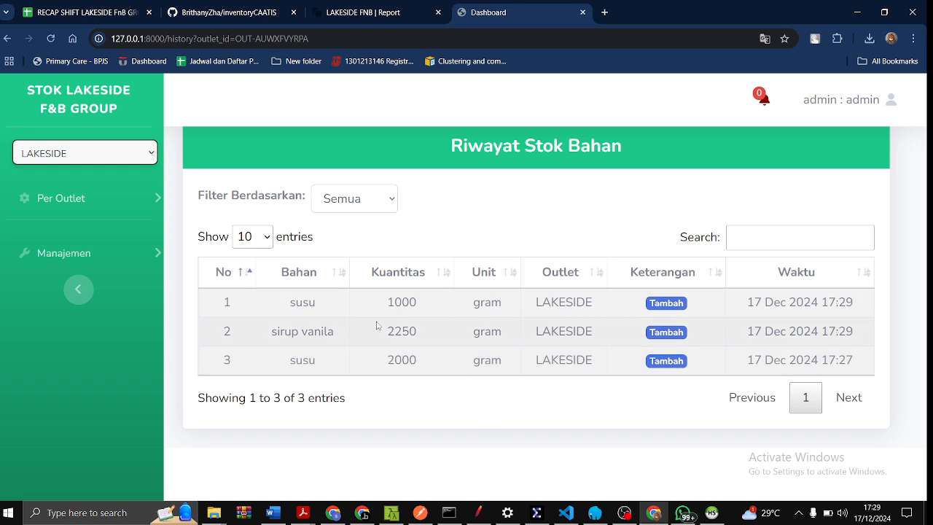
{"action": "double_click", "coordinate": [389, 304]}
{"action": "left_click", "coordinate": [423, 406]}
{"action": "left_click_drag", "start_coordinate": [384, 303], "coordinate": [425, 310]}
{"action": "left_click", "coordinate": [624, 423]}
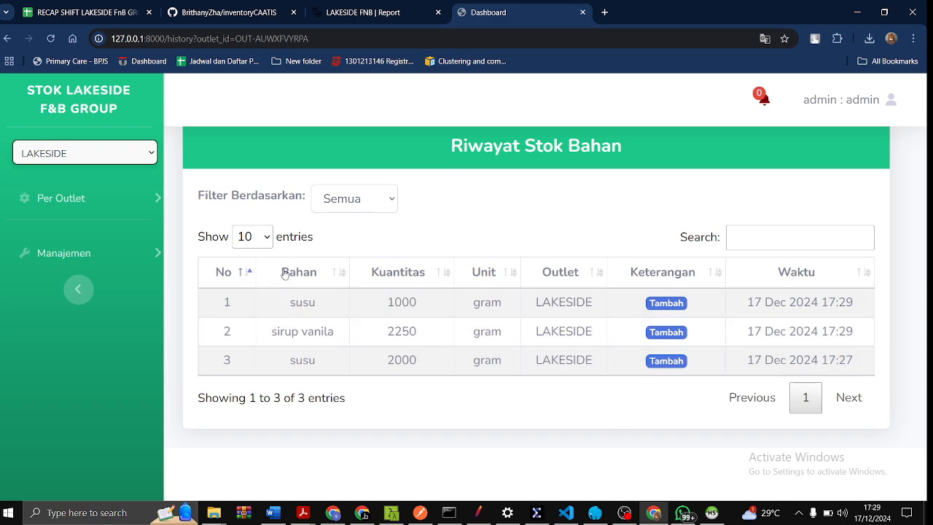
Filter the stock history by Dikurangi, Tambah, Menerima and Transfer in turn.
{"action": "left_click", "coordinate": [99, 217]}
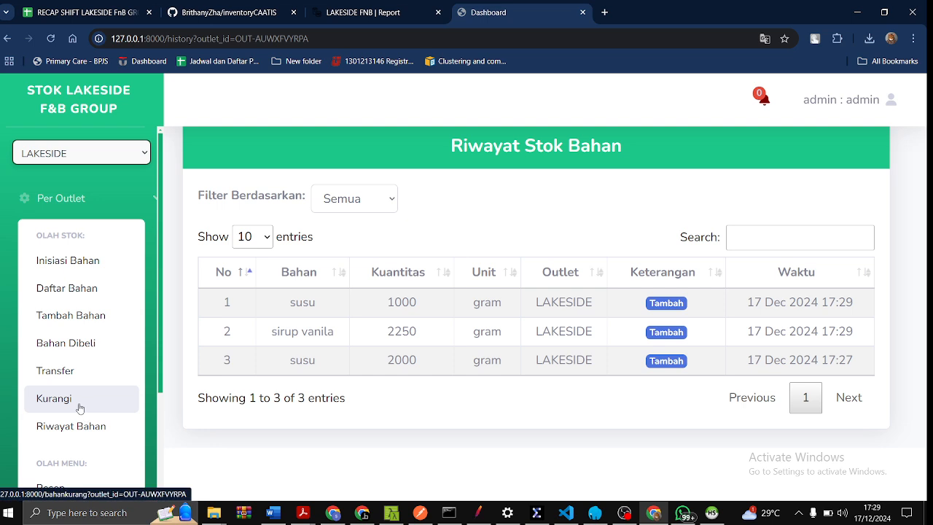
{"action": "left_click", "coordinate": [321, 208]}
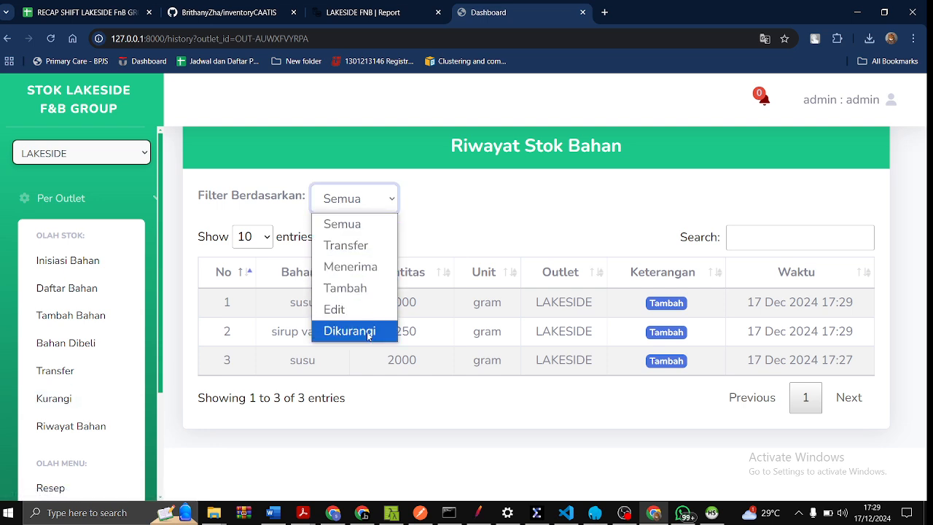
{"action": "left_click", "coordinate": [369, 334]}
{"action": "left_click", "coordinate": [352, 197]}
{"action": "left_click", "coordinate": [361, 288]}
{"action": "left_click", "coordinate": [367, 209]}
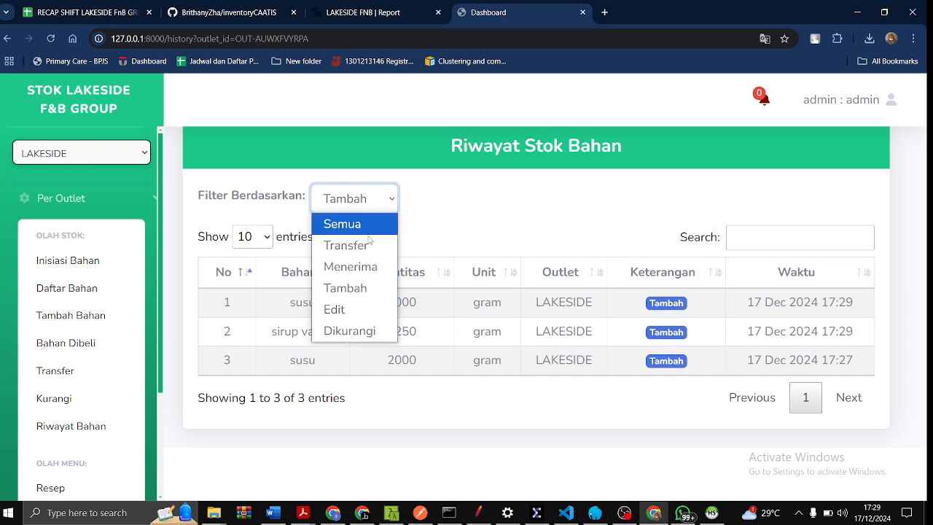
{"action": "left_click", "coordinate": [369, 266]}
{"action": "left_click", "coordinate": [370, 209]}
{"action": "left_click", "coordinate": [369, 244]}
{"action": "left_click", "coordinate": [371, 200]}
{"action": "left_click", "coordinate": [294, 216]}
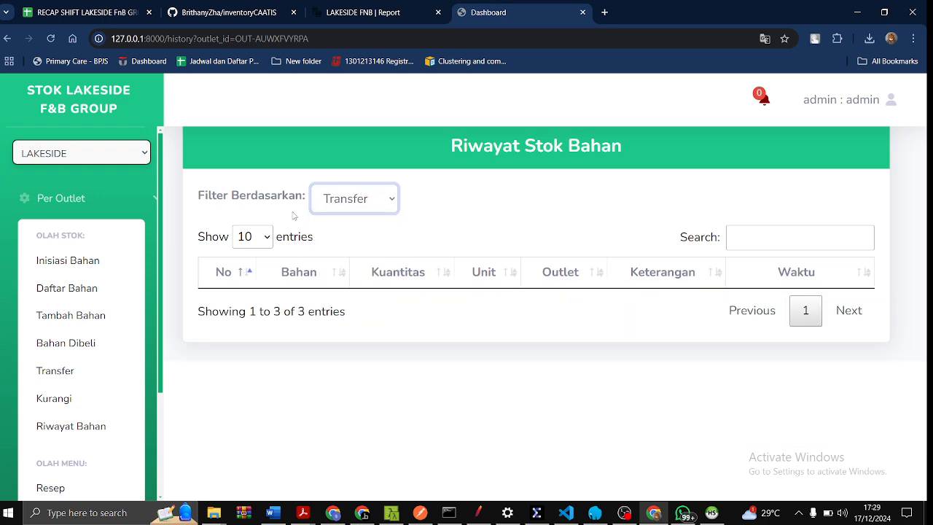
Open Inisiasi Bahan and view the ingredients in Daftar Bahan Inisiasi.
{"action": "left_click", "coordinate": [73, 262]}
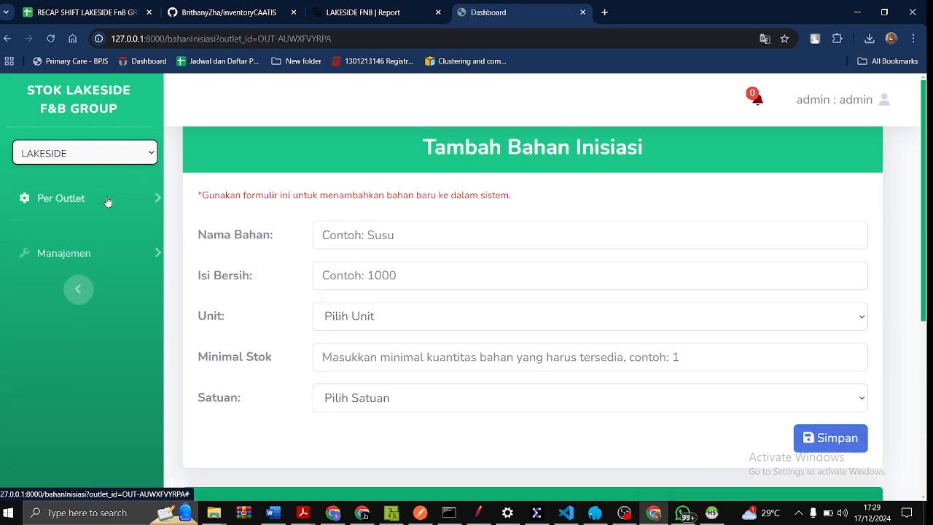
{"action": "left_click", "coordinate": [107, 201]}
{"action": "scroll", "coordinate": [475, 329], "scroll_direction": "down", "scroll_amount": 3}
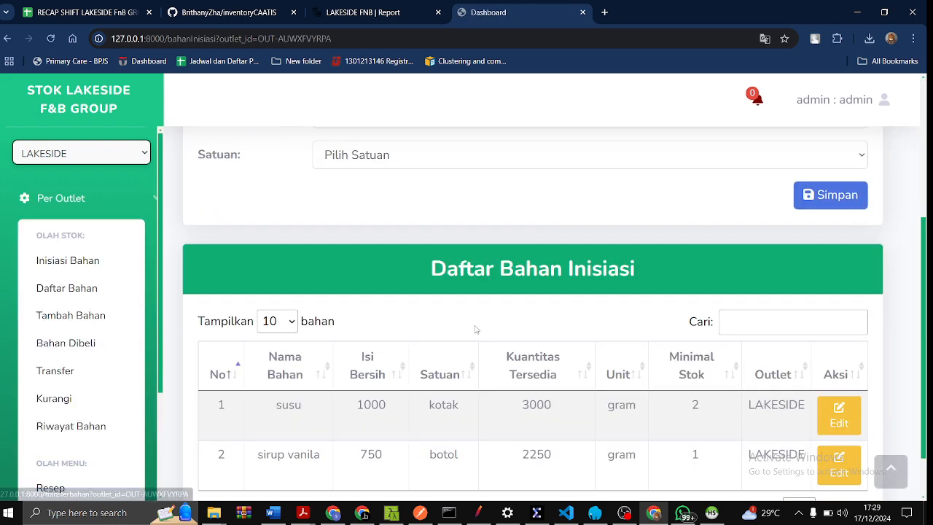
Review susu's row in Daftar Bahan Dalam Stok and check the latest stock notifications.
{"action": "left_click", "coordinate": [79, 291]}
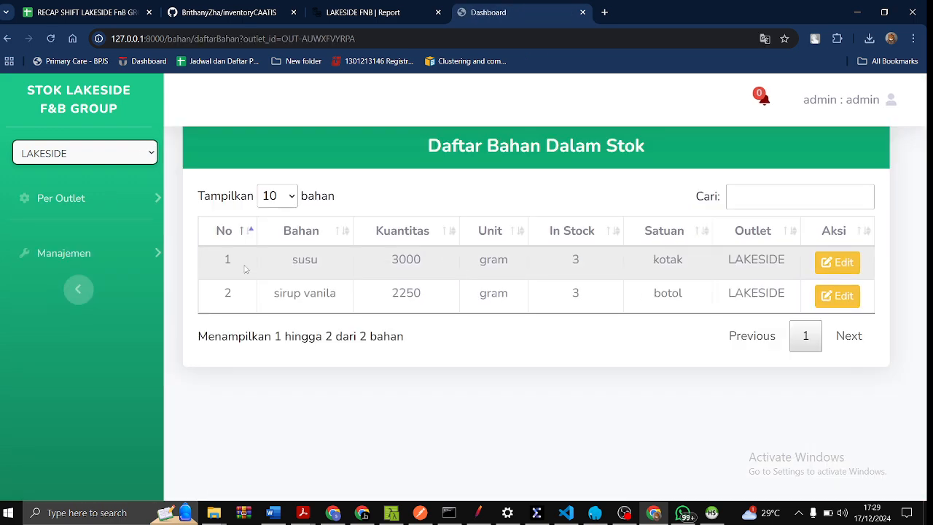
{"action": "double_click", "coordinate": [305, 259]}
{"action": "left_click", "coordinate": [574, 286]}
{"action": "left_click", "coordinate": [758, 99]}
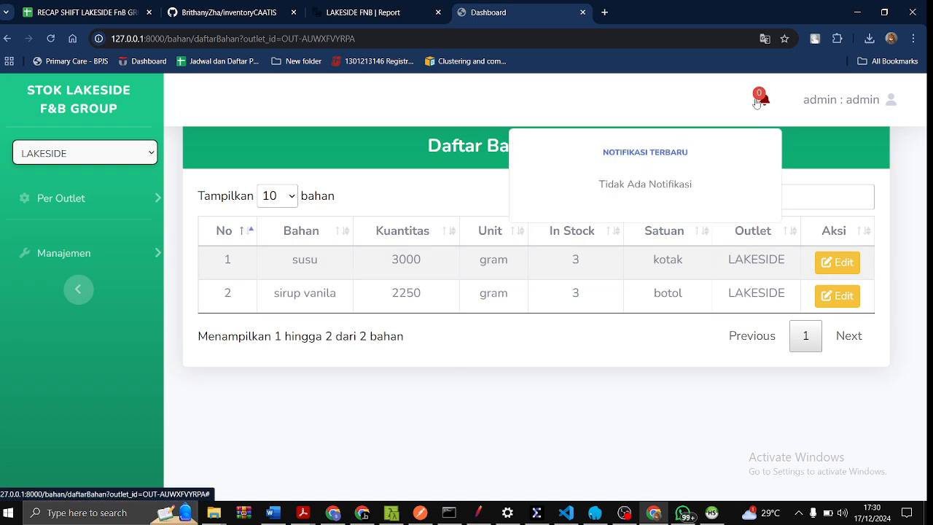
{"action": "left_click", "coordinate": [757, 101]}
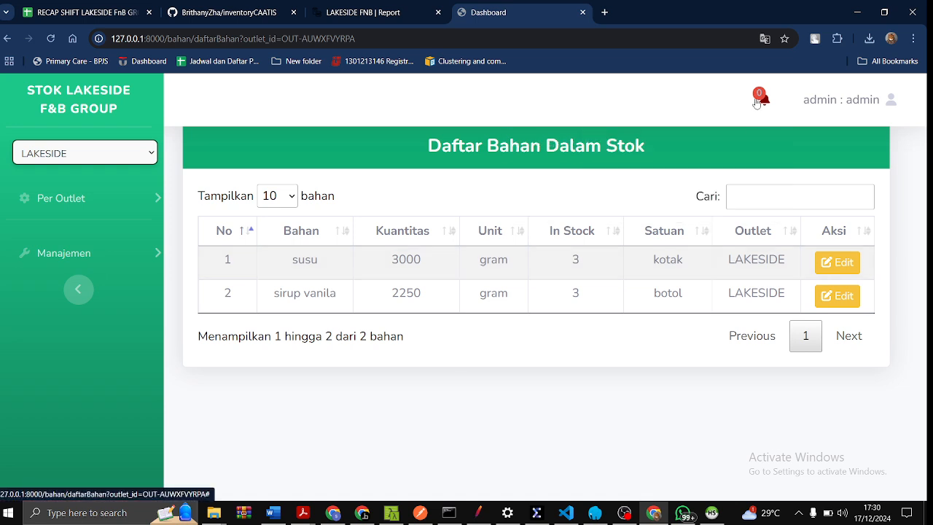
Compare susu's Kuantitas Tersedia with its Minimal Stok in Daftar Bahan Inisiasi and check for a low-stock notification.
{"action": "left_click", "coordinate": [100, 198]}
{"action": "left_click", "coordinate": [65, 260]}
{"action": "scroll", "coordinate": [656, 375], "scroll_direction": "down", "scroll_amount": 5}
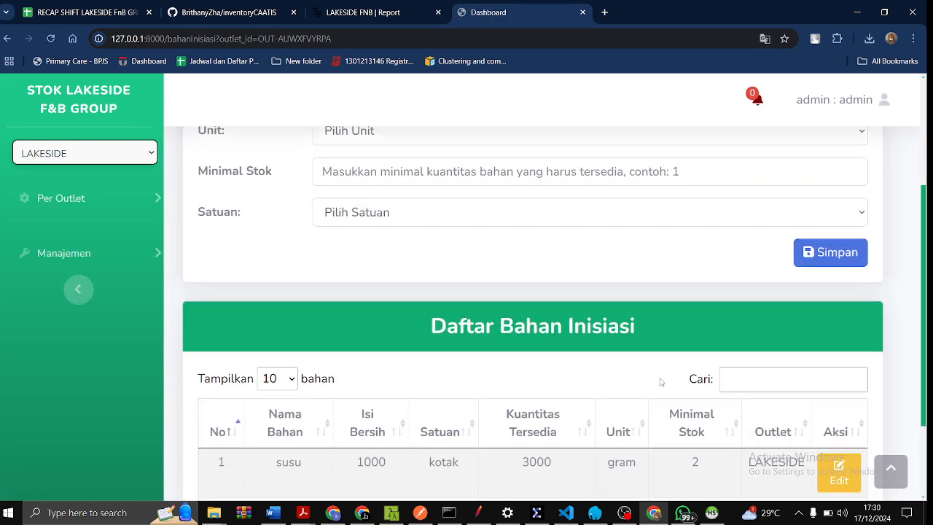
{"action": "scroll", "coordinate": [660, 382], "scroll_direction": "down", "scroll_amount": 2}
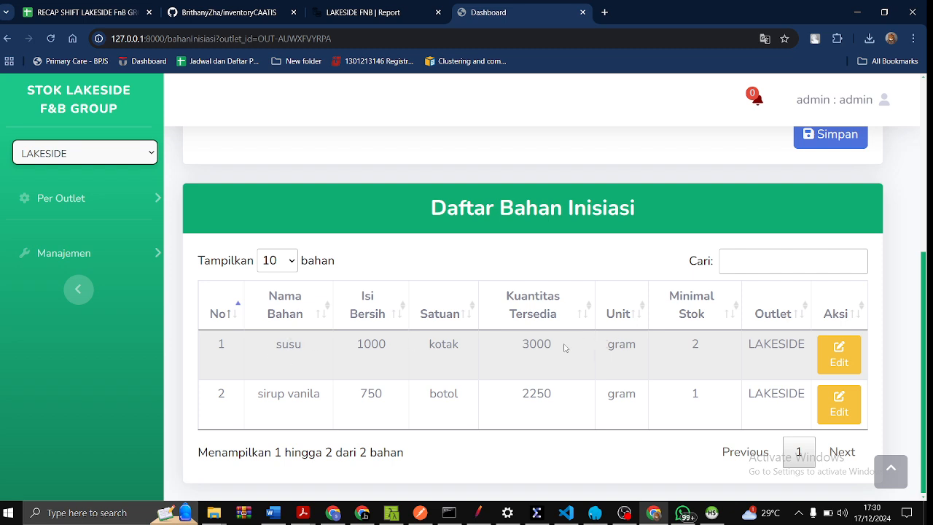
{"action": "left_click_drag", "start_coordinate": [683, 344], "coordinate": [709, 350]}
{"action": "left_click", "coordinate": [699, 349]}
{"action": "left_click", "coordinate": [755, 101]}
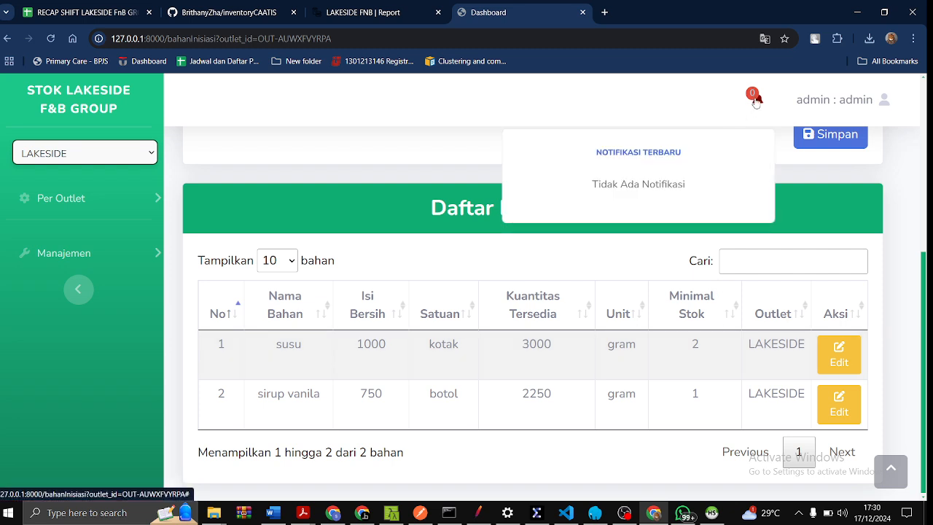
{"action": "left_click", "coordinate": [465, 168]}
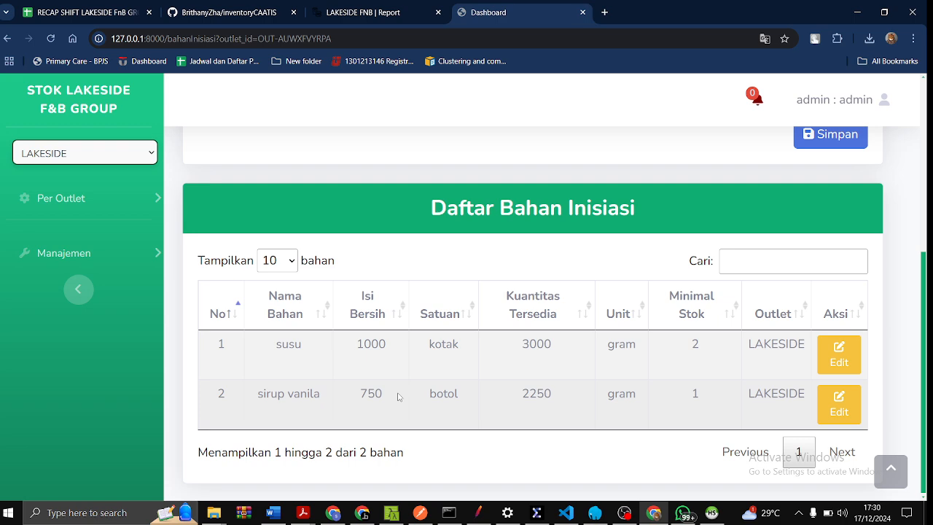
Examine sirup vanila's Kuantitas Tersedia against its Minimal Stok and recheck the notifications.
{"action": "left_click_drag", "start_coordinate": [523, 394], "coordinate": [558, 402]}
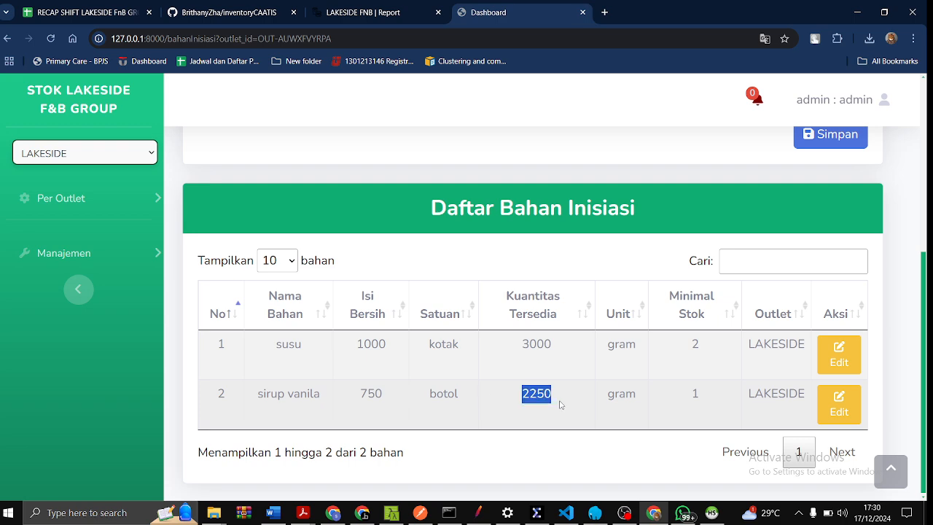
{"action": "left_click", "coordinate": [704, 436]}
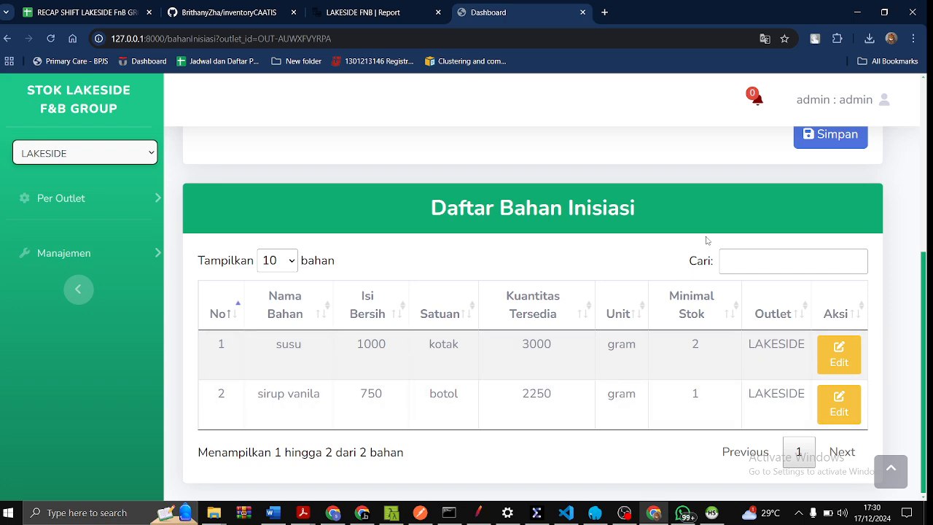
{"action": "left_click", "coordinate": [770, 99]}
{"action": "left_click", "coordinate": [769, 99]}
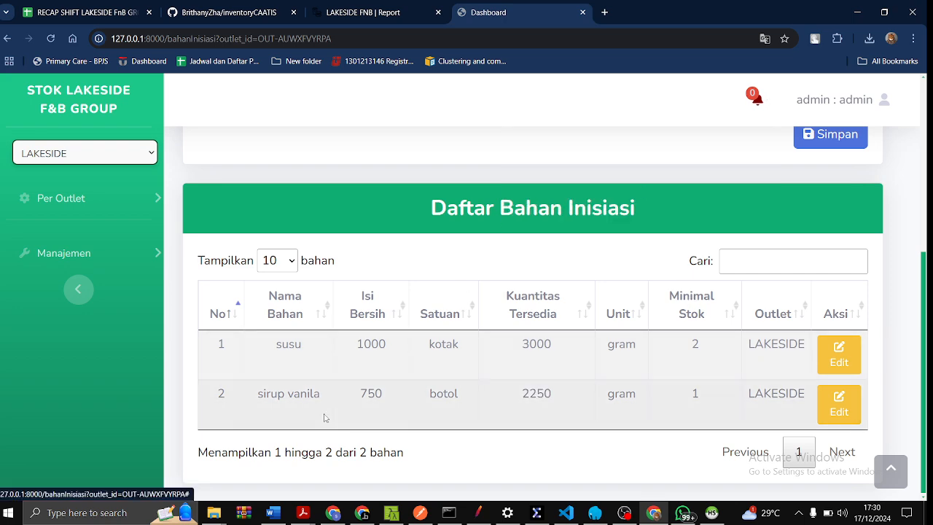
Review the workflow diagram for the stages that branch from Bahan Inisiasi, such as Transfer.
{"action": "scroll", "coordinate": [327, 416], "scroll_direction": "up", "scroll_amount": 3}
{"action": "left_click", "coordinate": [112, 220]}
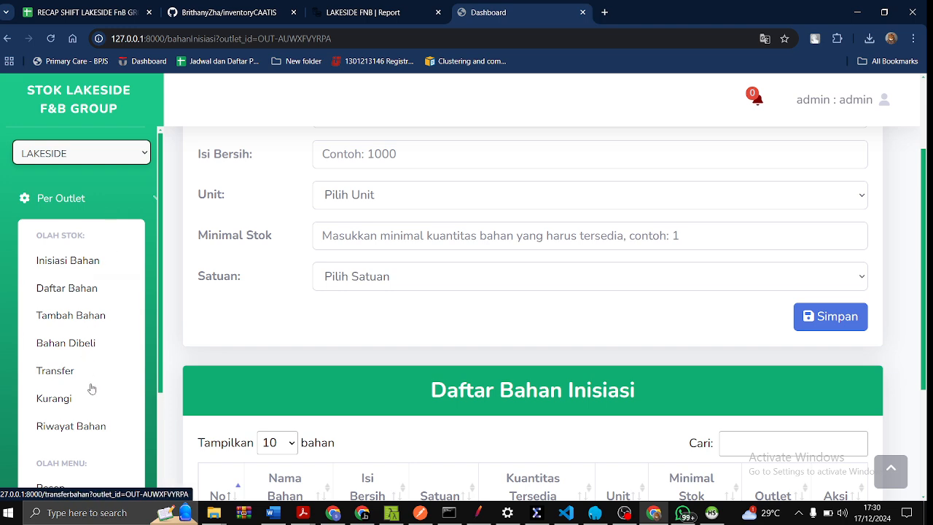
{"action": "left_click", "coordinate": [95, 204]}
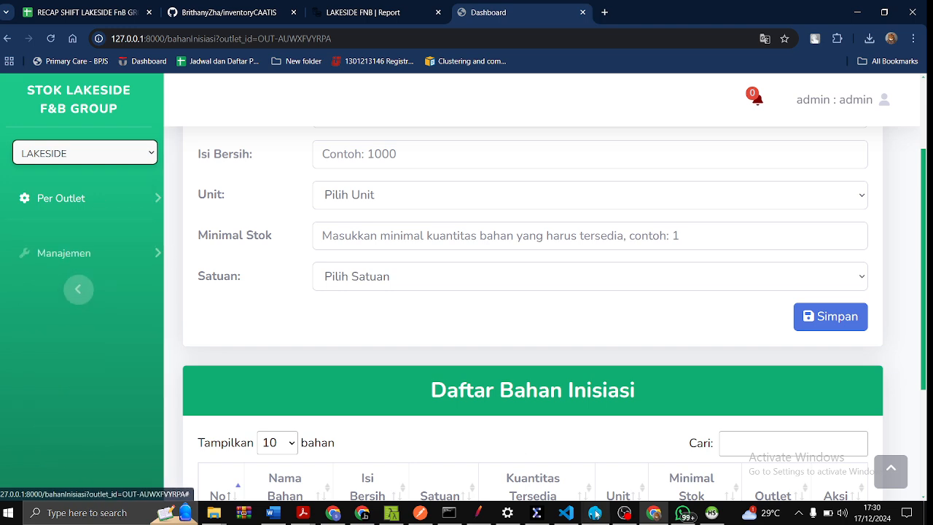
{"action": "left_click", "coordinate": [685, 514]}
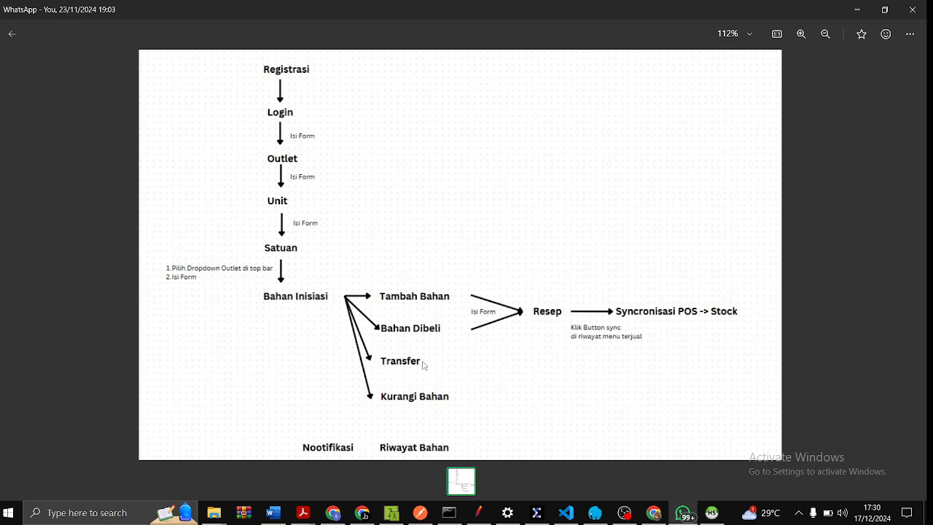
{"action": "left_click", "coordinate": [655, 514]}
Open the Transfer Bahan form for LAKESIDE and choose LITERASI as the destination outlet.
{"action": "left_click", "coordinate": [94, 198]}
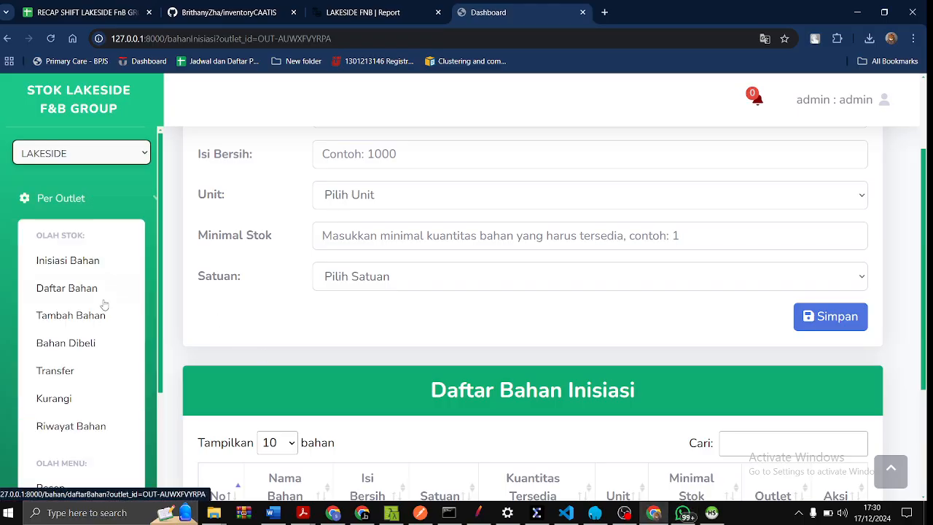
{"action": "left_click", "coordinate": [87, 370]}
{"action": "left_click", "coordinate": [370, 232]}
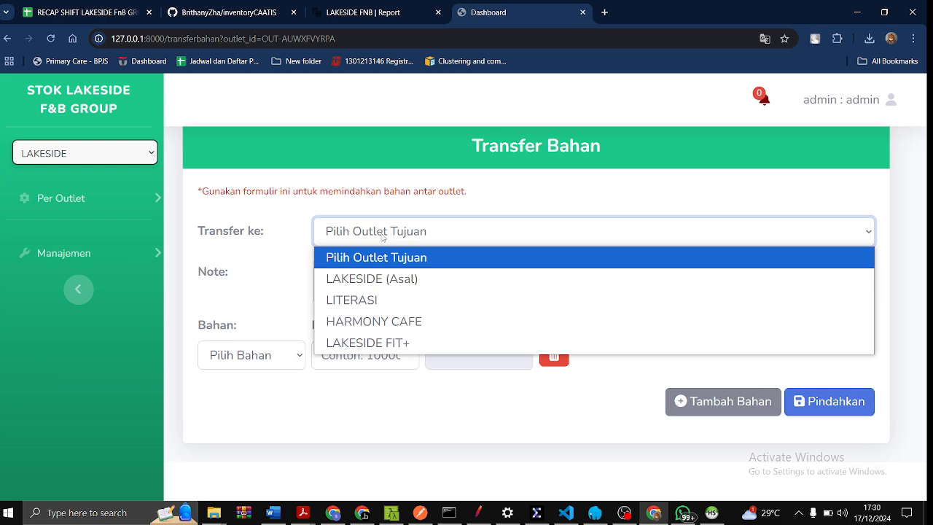
{"action": "left_click", "coordinate": [376, 307]}
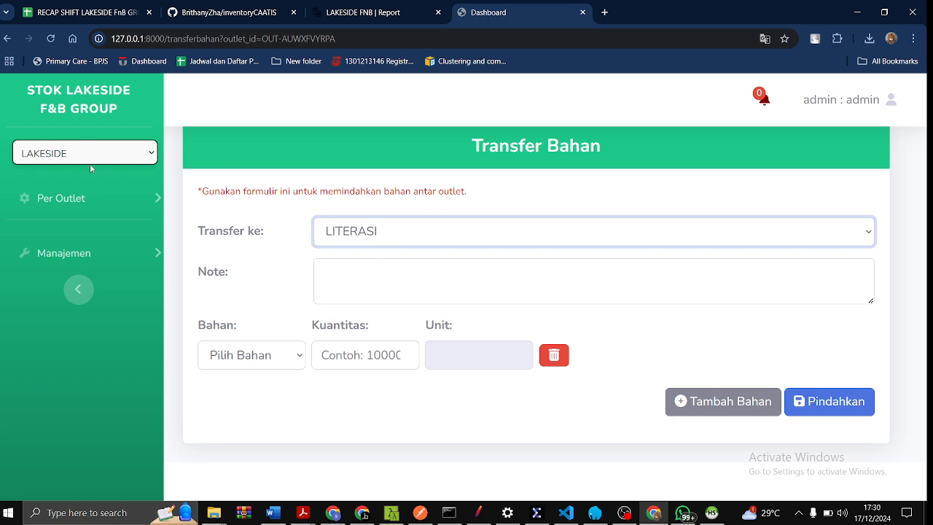
{"action": "left_click", "coordinate": [402, 234]}
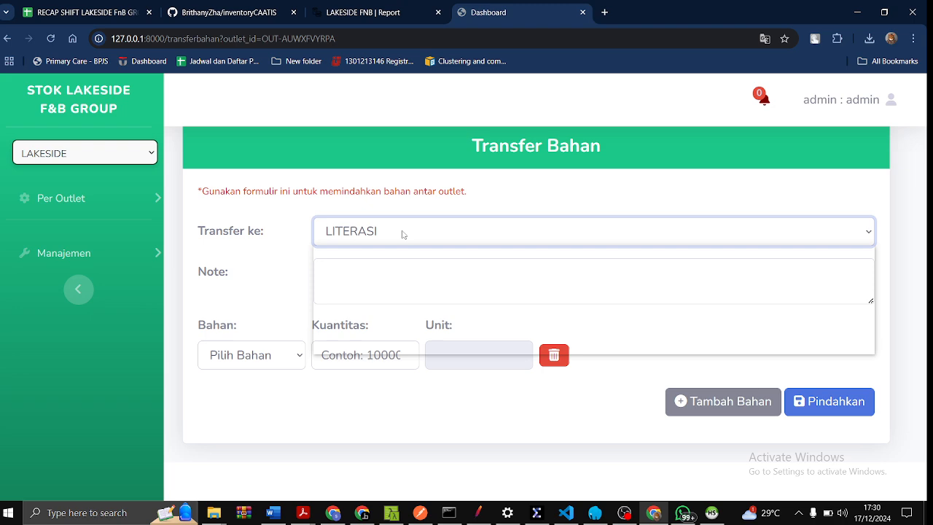
{"action": "left_click", "coordinate": [403, 234]}
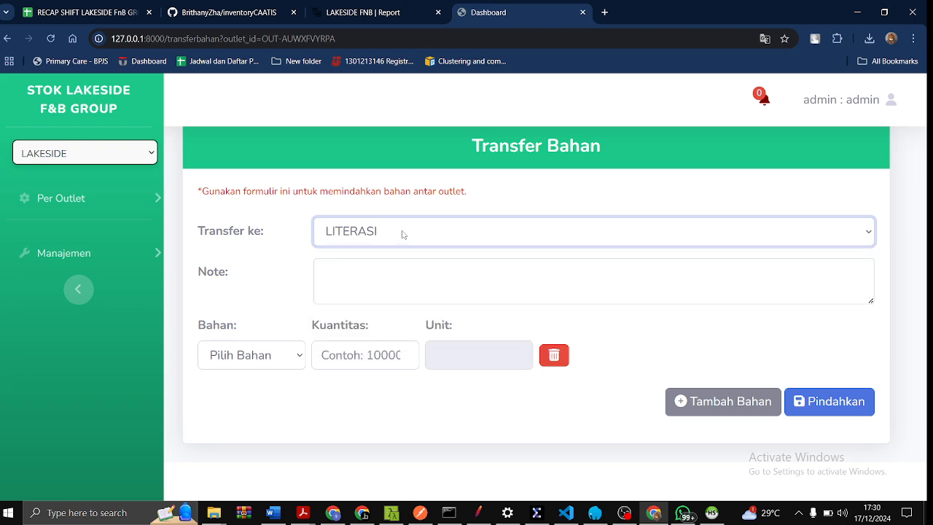
Choose susu as the ingredient to transfer and set its Kuantitas to 15000 gram.
{"action": "left_click", "coordinate": [300, 356]}
{"action": "left_click", "coordinate": [288, 402]}
{"action": "left_click", "coordinate": [385, 354]}
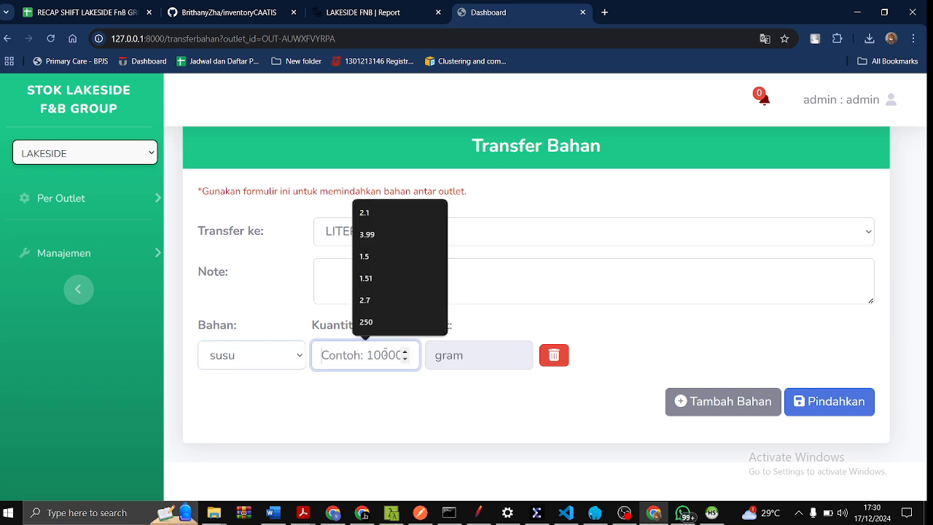
{"action": "type", "text": "2000"}
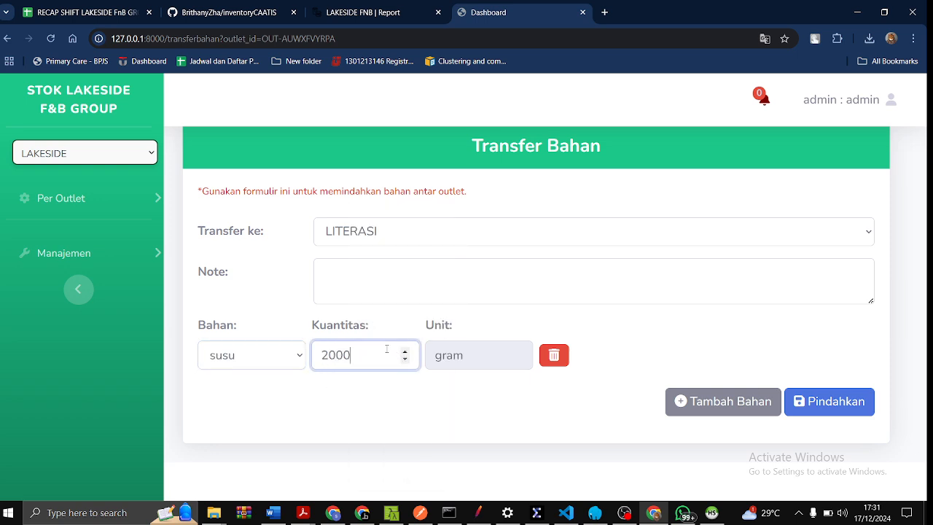
{"action": "key", "text": "BackSpace"}
{"action": "key", "text": "BackSpace"}
{"action": "key", "text": "BackSpace"}
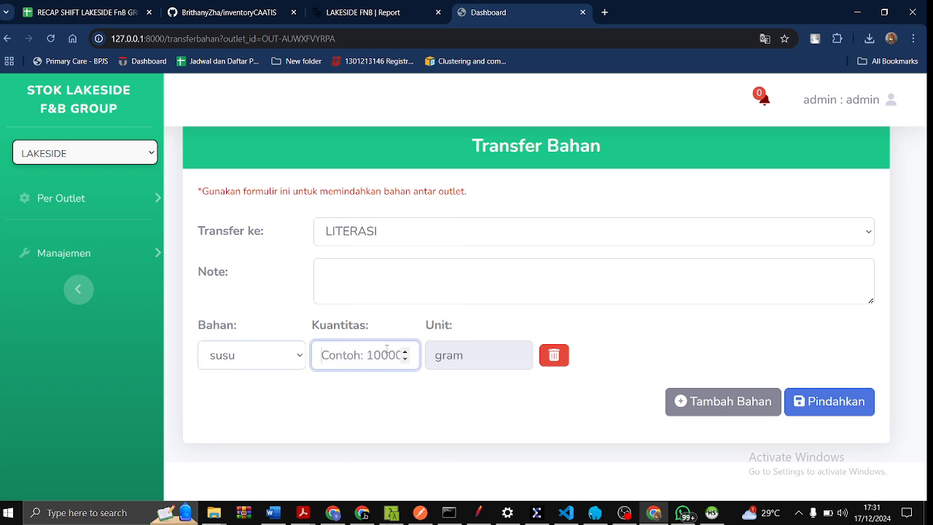
{"action": "type", "text": "15000"}
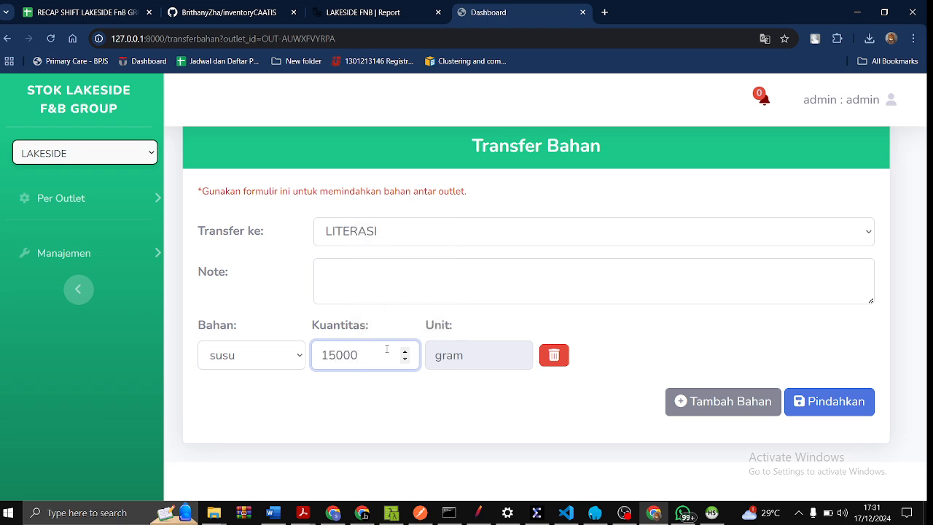
Add the note "literasi kekurangan" and try to transfer the 15000 gram of susu to LITERASI.
{"action": "left_click", "coordinate": [392, 287]}
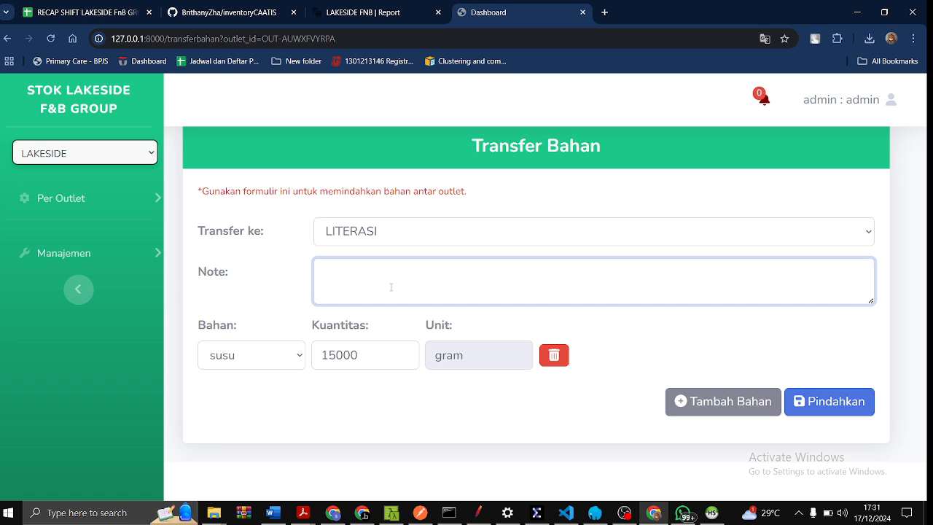
{"action": "type", "text": "literasi kekurangan"}
{"action": "left_click", "coordinate": [839, 401]}
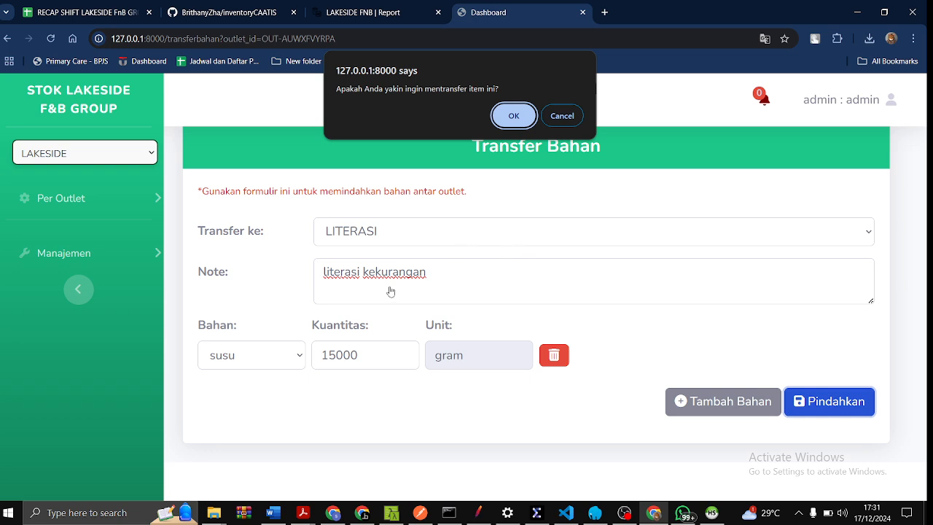
{"action": "left_click", "coordinate": [514, 115]}
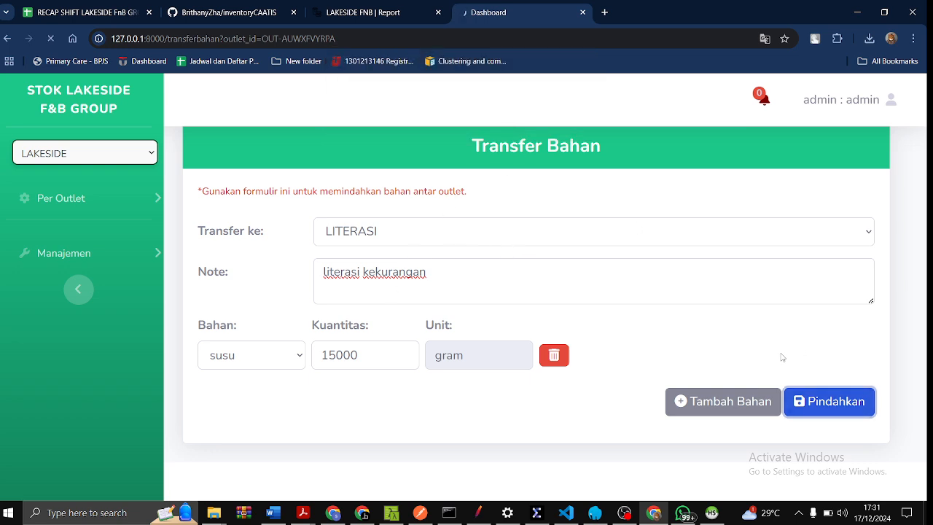
Check susu's quantity in LAKESIDE's Daftar Bahan Dalam Stok and reload the list.
{"action": "left_click", "coordinate": [104, 201]}
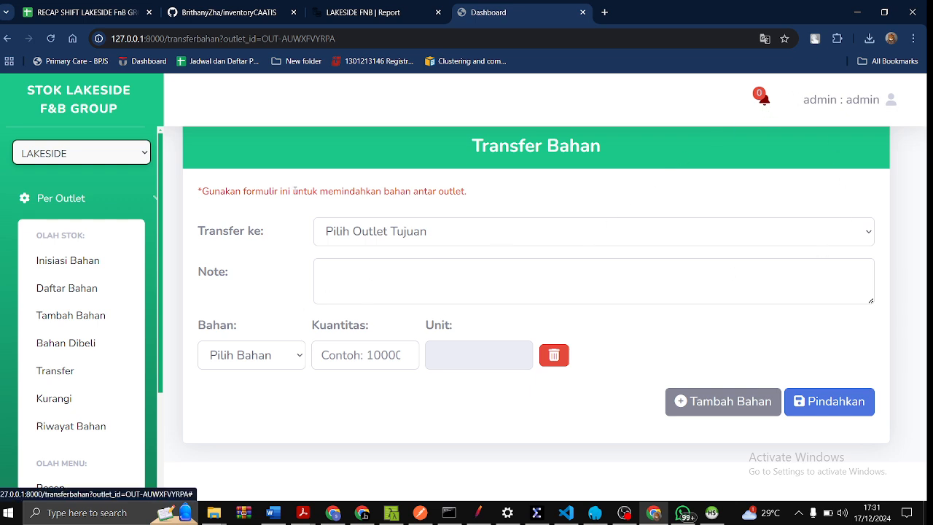
{"action": "left_click", "coordinate": [64, 290]}
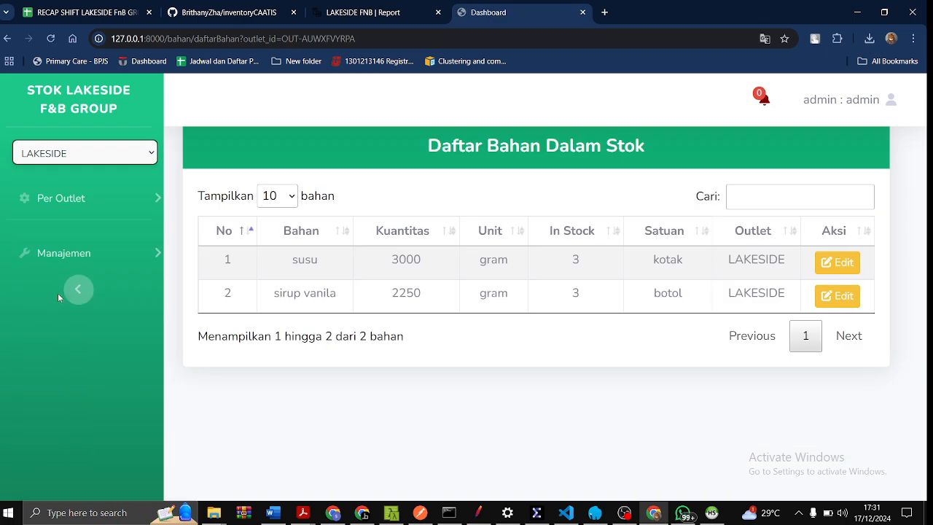
{"action": "left_click", "coordinate": [53, 40]}
Switch the active outlet to LITERASI and check its Daftar Bahan Dalam Stok for susu.
{"action": "left_click", "coordinate": [126, 198]}
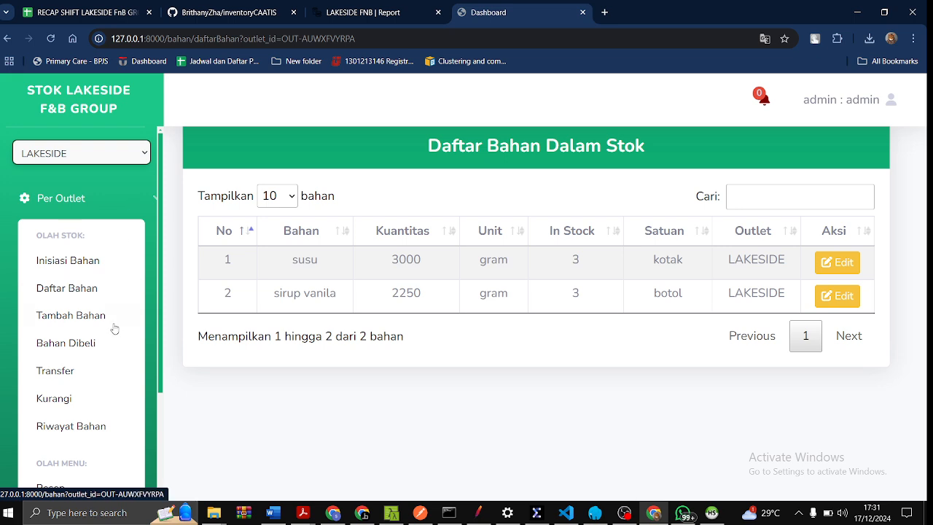
{"action": "left_click", "coordinate": [81, 373]}
{"action": "left_click", "coordinate": [66, 153]}
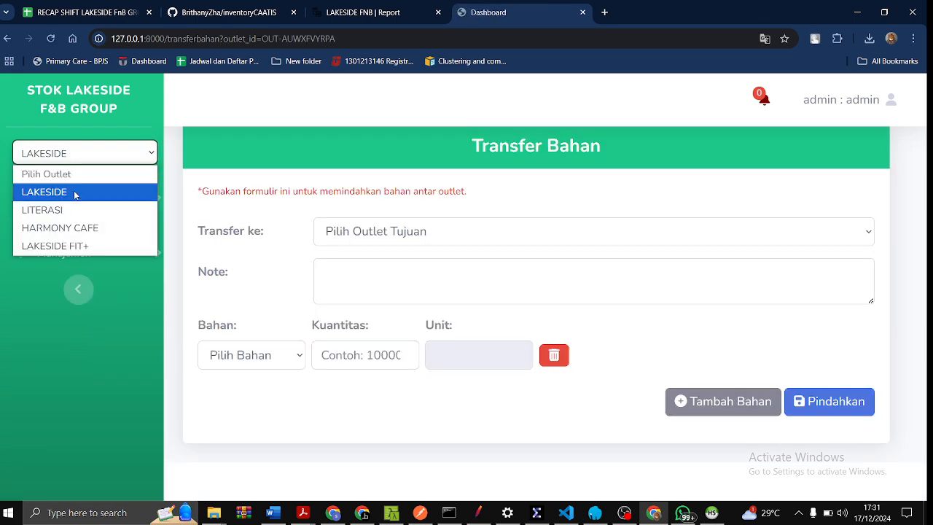
{"action": "left_click", "coordinate": [72, 208]}
{"action": "left_click", "coordinate": [68, 198]}
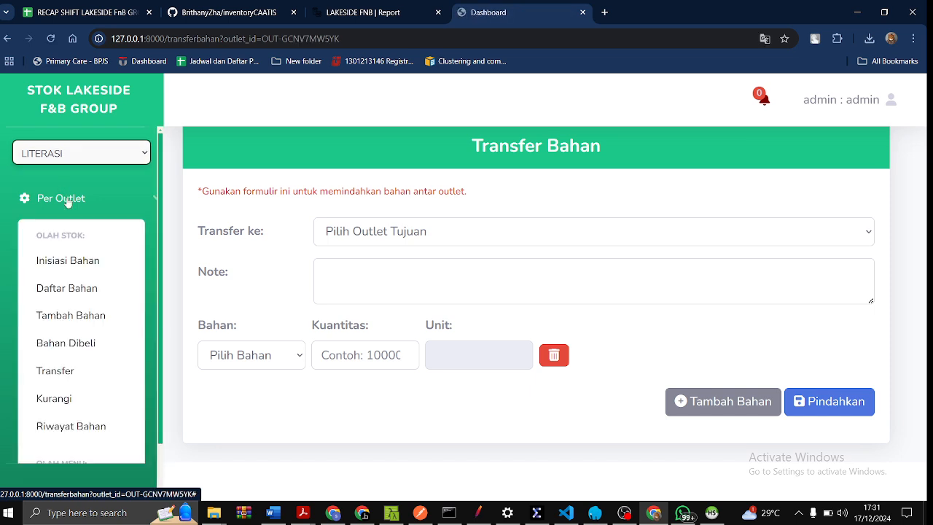
{"action": "left_click", "coordinate": [73, 296]}
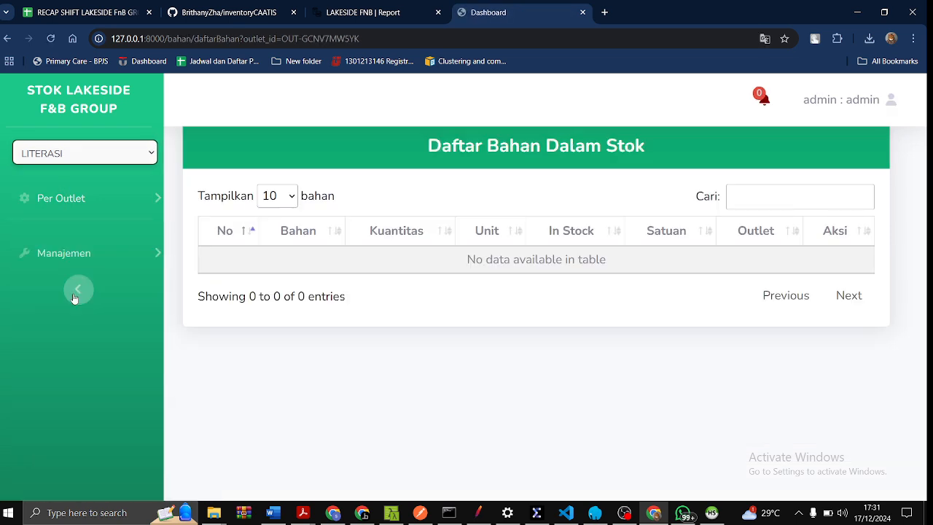
Open LITERASI's Tambah Bahan page and look over the Tambah Stok form and the stock list below it.
{"action": "left_click", "coordinate": [40, 198]}
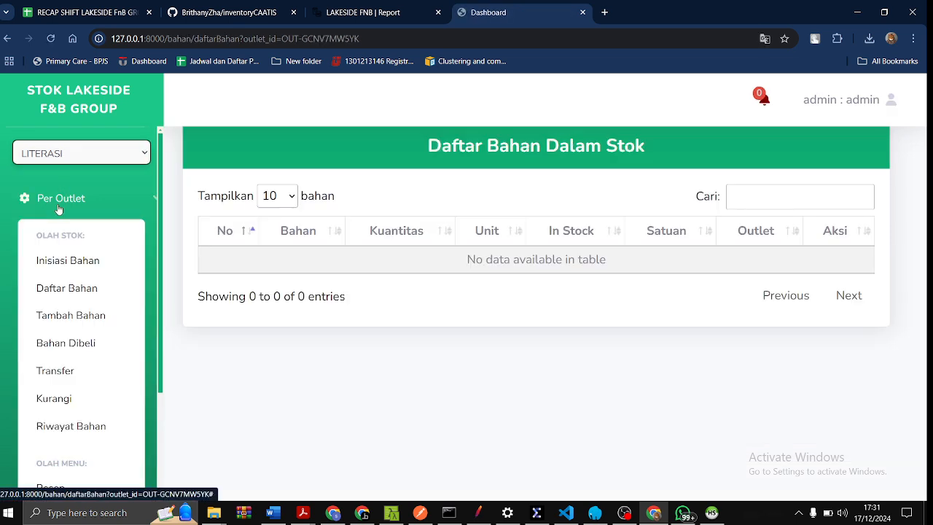
{"action": "left_click", "coordinate": [76, 321]}
{"action": "scroll", "coordinate": [375, 298], "scroll_direction": "down", "scroll_amount": 2}
{"action": "scroll", "coordinate": [376, 298], "scroll_direction": "up", "scroll_amount": 2}
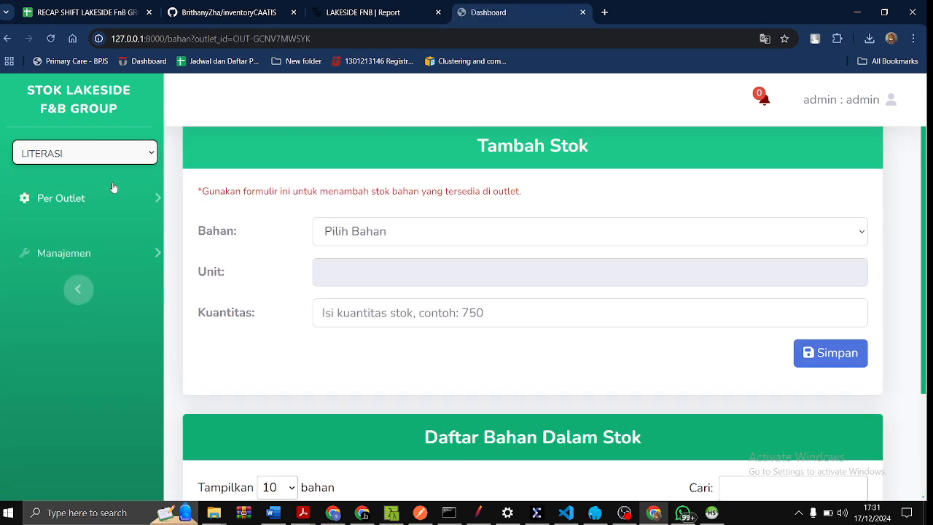
Switch back to the LAKESIDE outlet and start a Transfer Bahan entry with LITERASI as the destination.
{"action": "left_click", "coordinate": [90, 162]}
{"action": "left_click", "coordinate": [81, 190]}
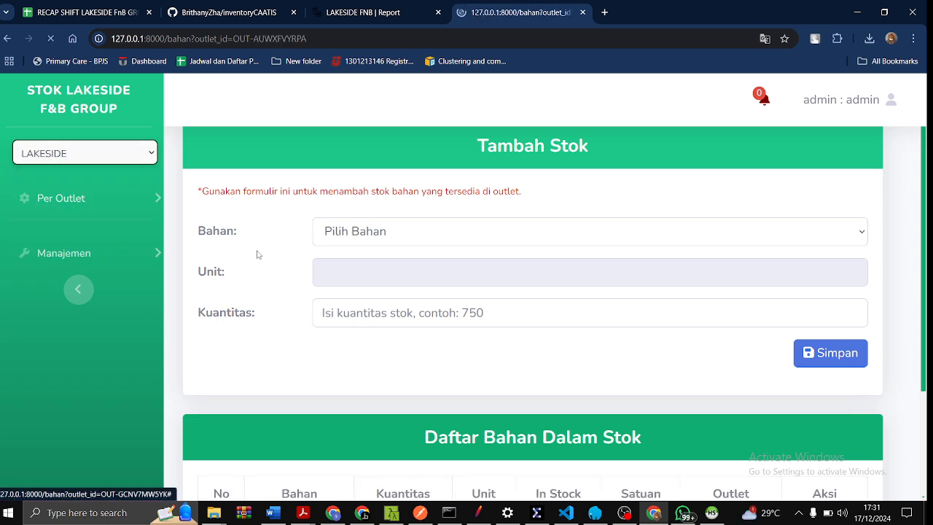
{"action": "left_click", "coordinate": [61, 197]}
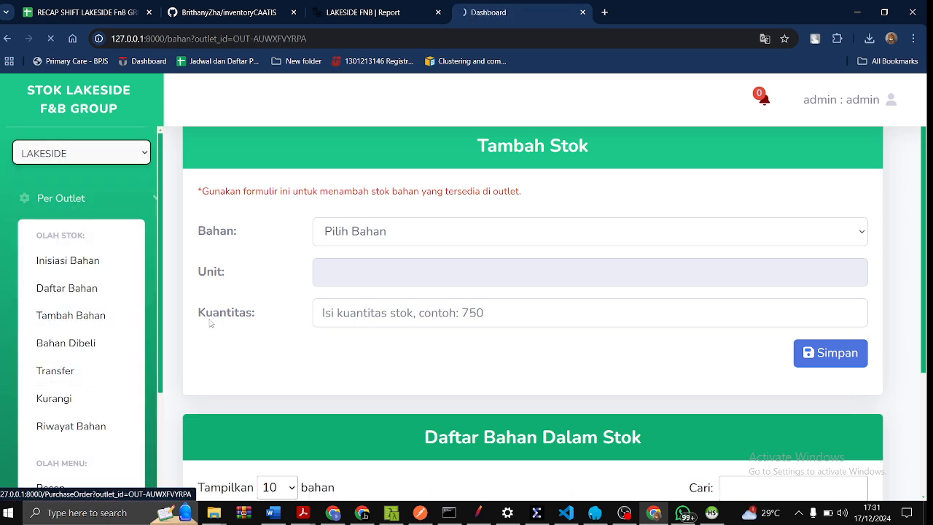
{"action": "left_click", "coordinate": [58, 369]}
{"action": "left_click", "coordinate": [374, 231]}
{"action": "left_click", "coordinate": [380, 300]}
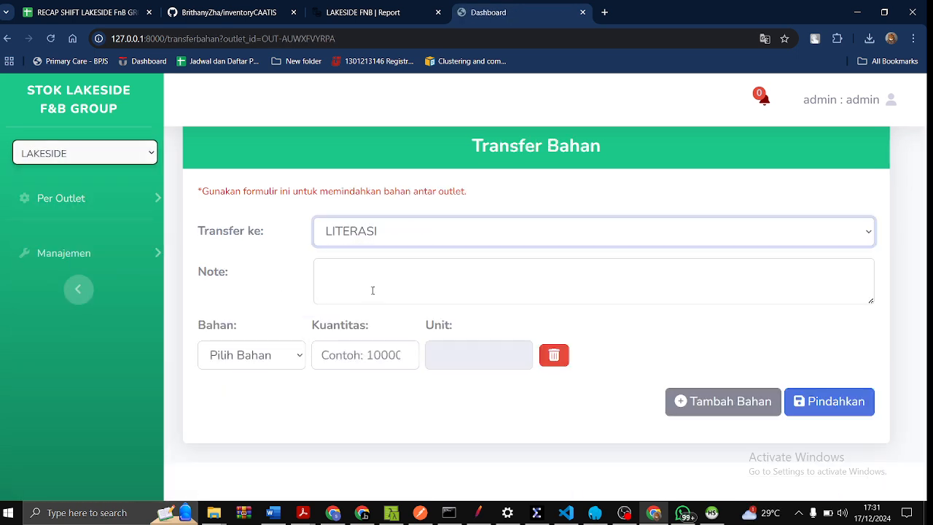
Choose susu as the ingredient to transfer and set its Kuantitas to 1500 gram.
{"action": "left_click", "coordinate": [370, 280]}
{"action": "left_click", "coordinate": [266, 355]}
{"action": "left_click", "coordinate": [233, 401]}
{"action": "left_click", "coordinate": [362, 355]}
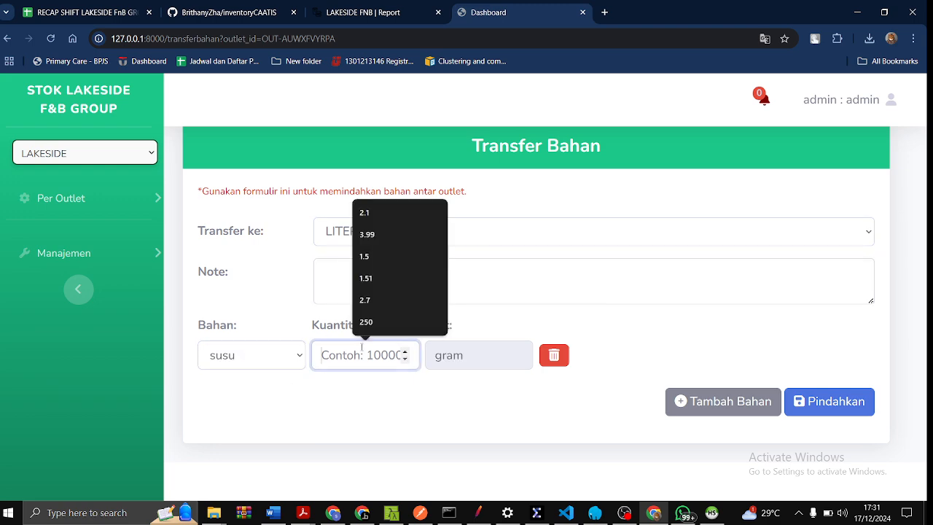
{"action": "type", "text": "1500"}
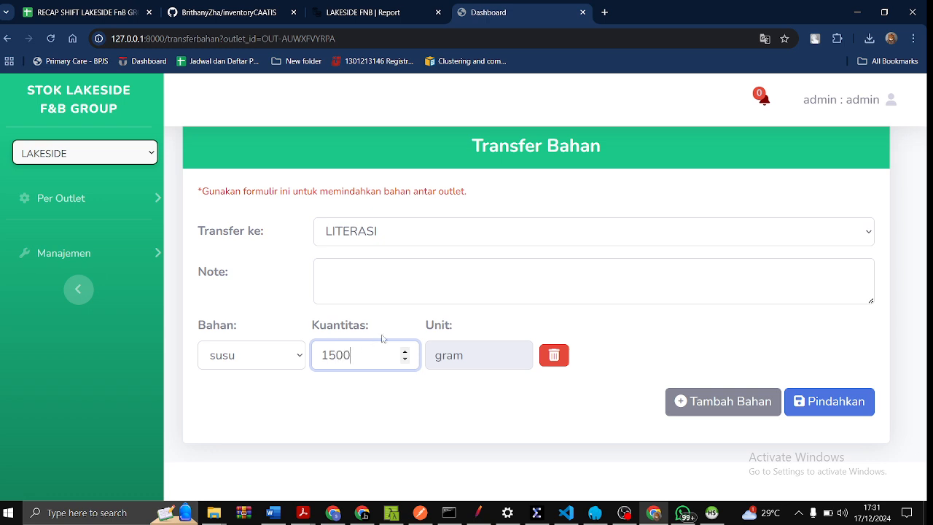
Add the note "kelebihan" and submit the susu transfer to LITERASI.
{"action": "left_click", "coordinate": [412, 270]}
{"action": "type", "text": "ke"}
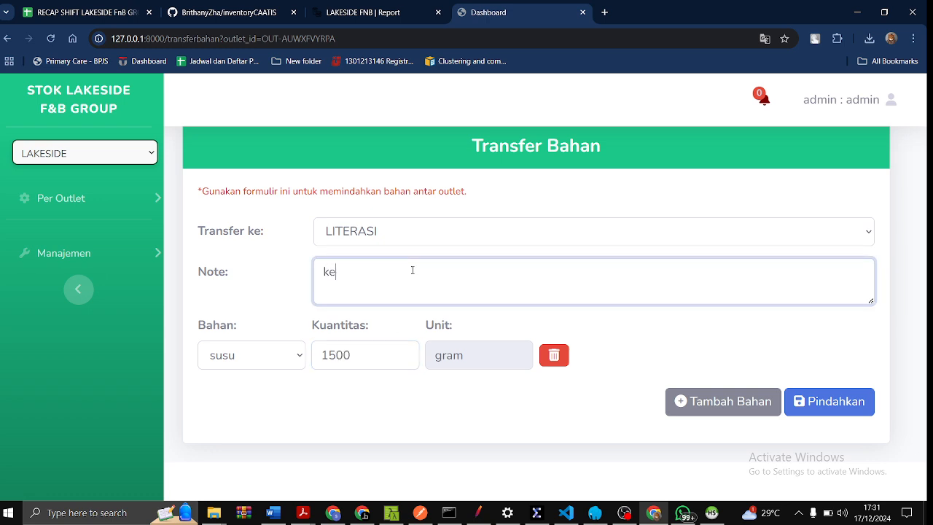
{"action": "type", "text": "lebihan"}
{"action": "left_click", "coordinate": [829, 402]}
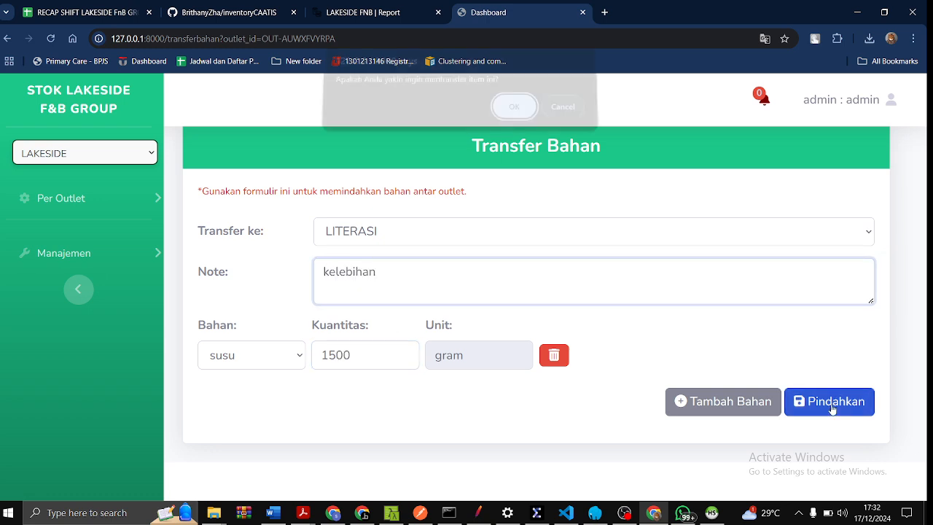
{"action": "left_click", "coordinate": [513, 115]}
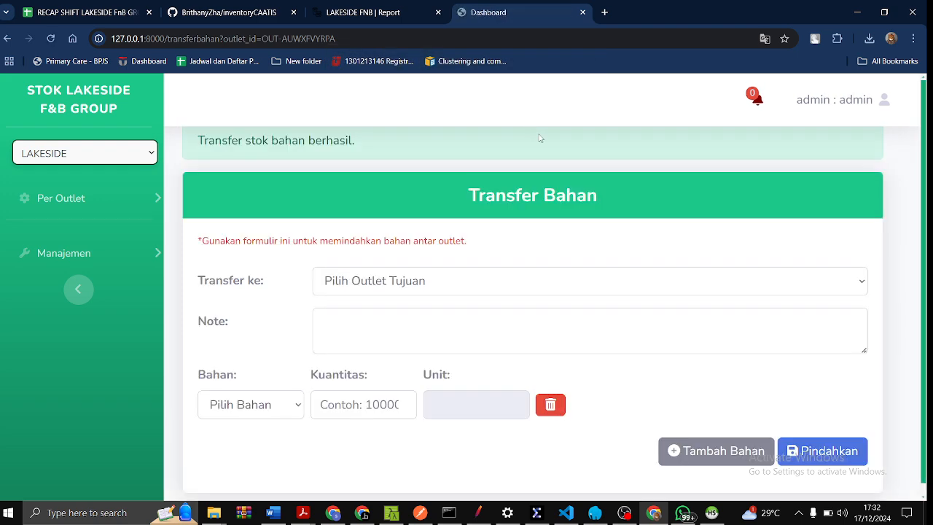
Compare susu's Kuantitas in Daftar Bahan Dalam Stok for LAKESIDE and for LITERASI.
{"action": "left_click", "coordinate": [81, 198]}
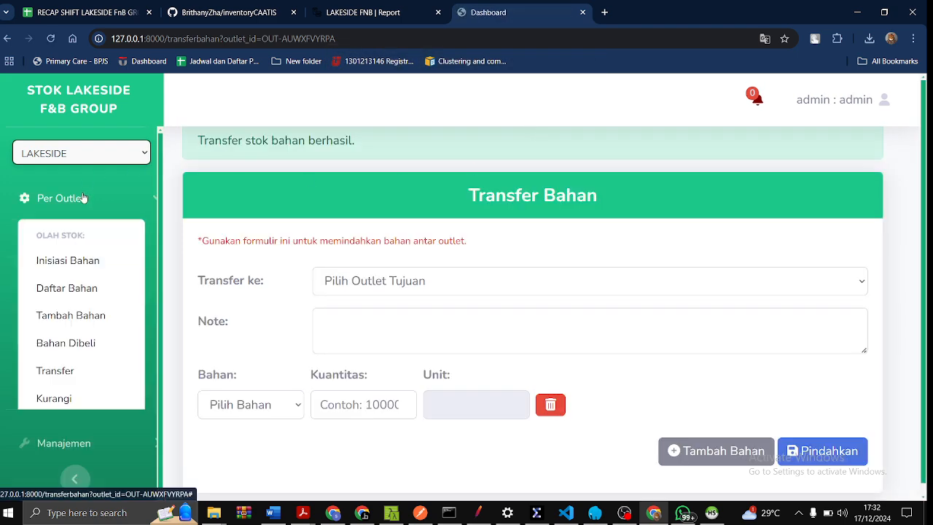
{"action": "left_click", "coordinate": [84, 290]}
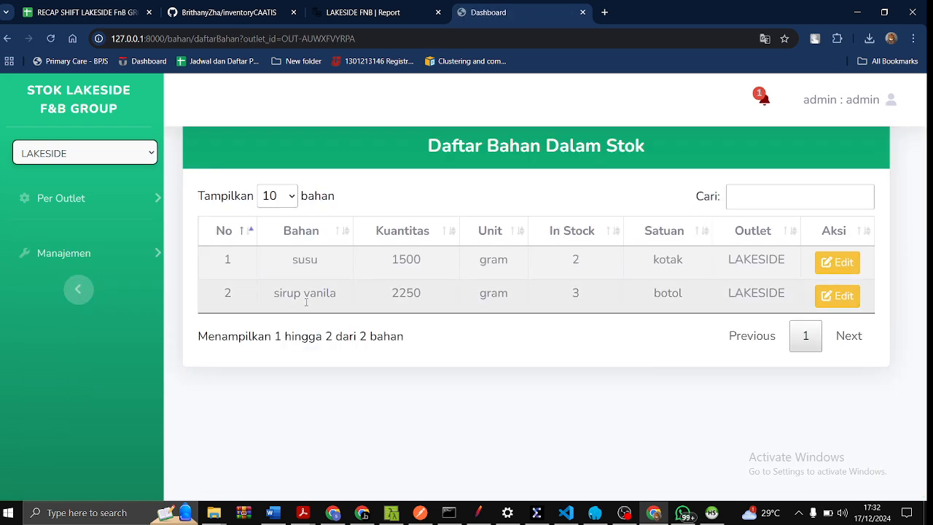
{"action": "left_click_drag", "start_coordinate": [374, 264], "coordinate": [451, 267]}
{"action": "left_click", "coordinate": [106, 157]}
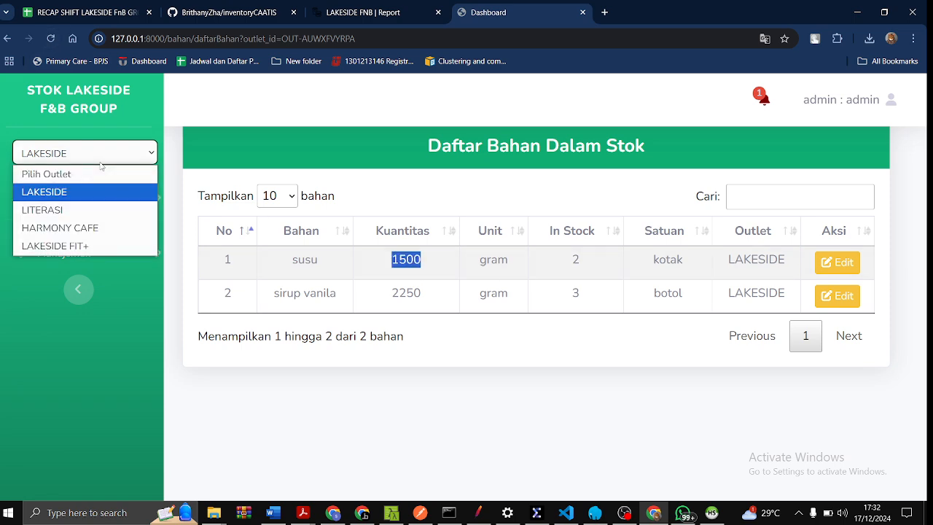
{"action": "left_click", "coordinate": [90, 210]}
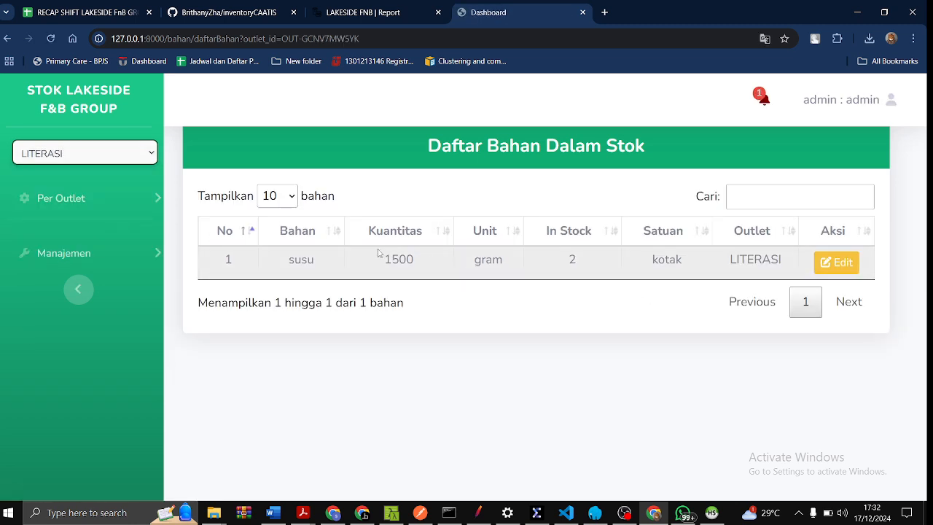
Check susu's Kuantitas against its In Stock value in LITERASI's stock list.
{"action": "left_click_drag", "start_coordinate": [379, 253], "coordinate": [449, 265]}
{"action": "left_click", "coordinate": [618, 303]}
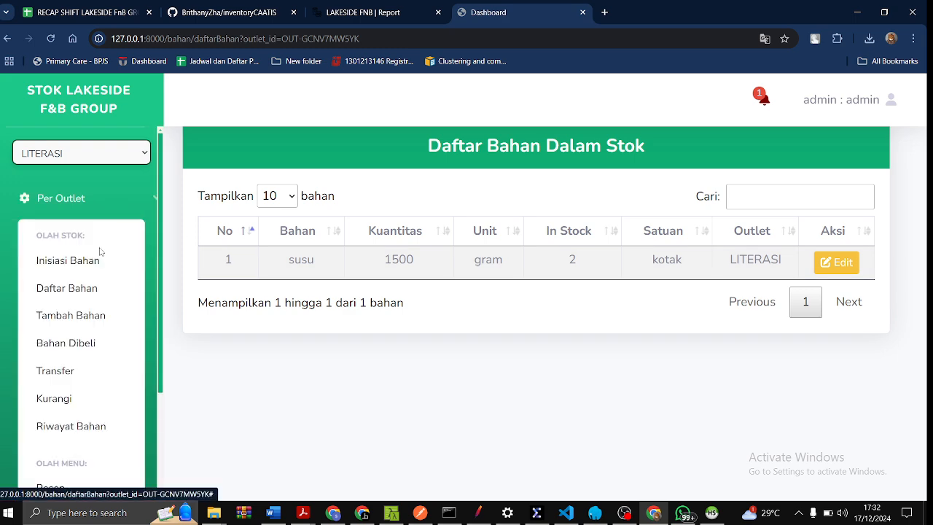
{"action": "double_click", "coordinate": [573, 259]}
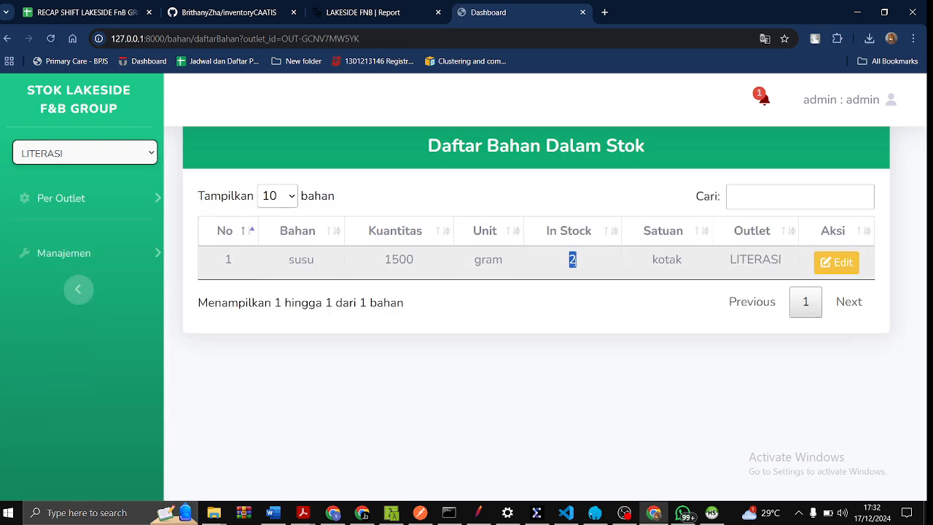
{"action": "left_click_drag", "start_coordinate": [383, 259], "coordinate": [424, 264]}
{"action": "left_click", "coordinate": [429, 309]}
{"action": "left_click", "coordinate": [435, 312]}
Open the Transfer Bahan form to prepare another ingredient transfer.
{"action": "left_click", "coordinate": [135, 217]}
{"action": "left_click", "coordinate": [94, 372]}
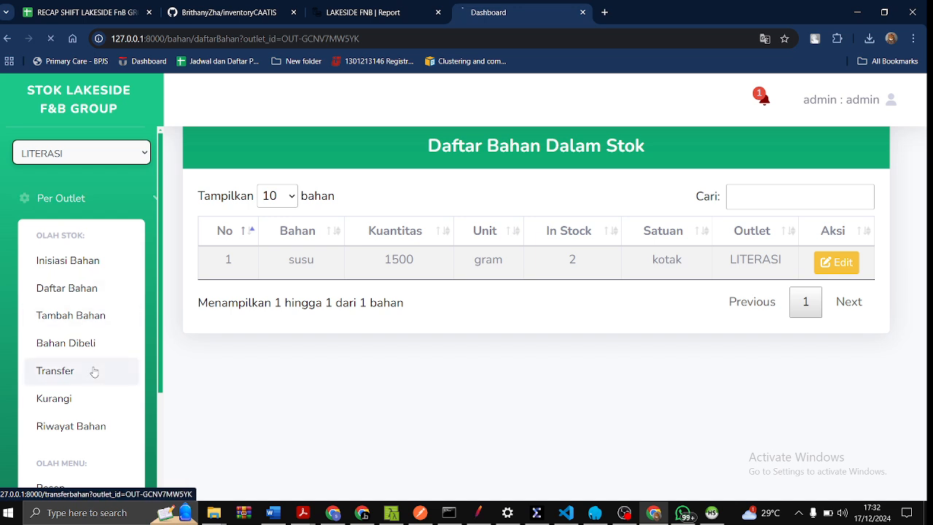
{"action": "left_click", "coordinate": [372, 232]}
{"action": "left_click", "coordinate": [369, 321]}
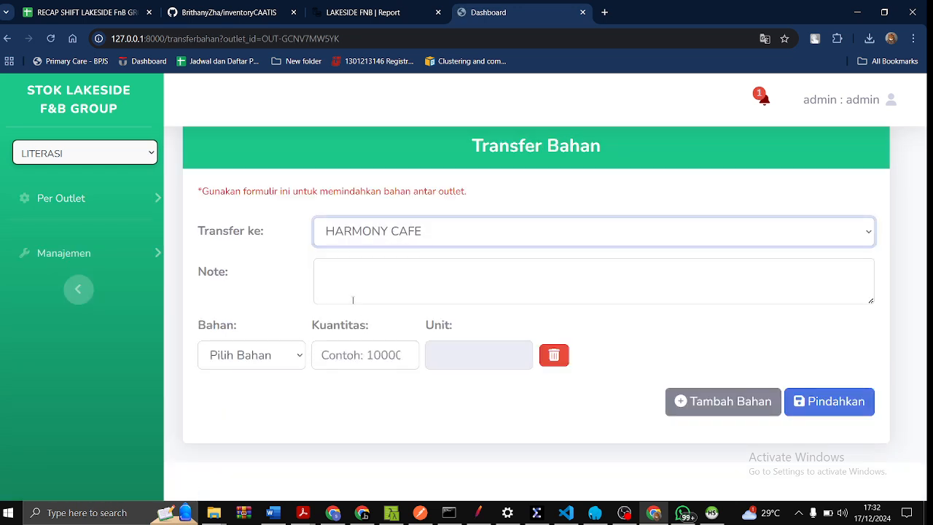
{"action": "left_click", "coordinate": [354, 299]}
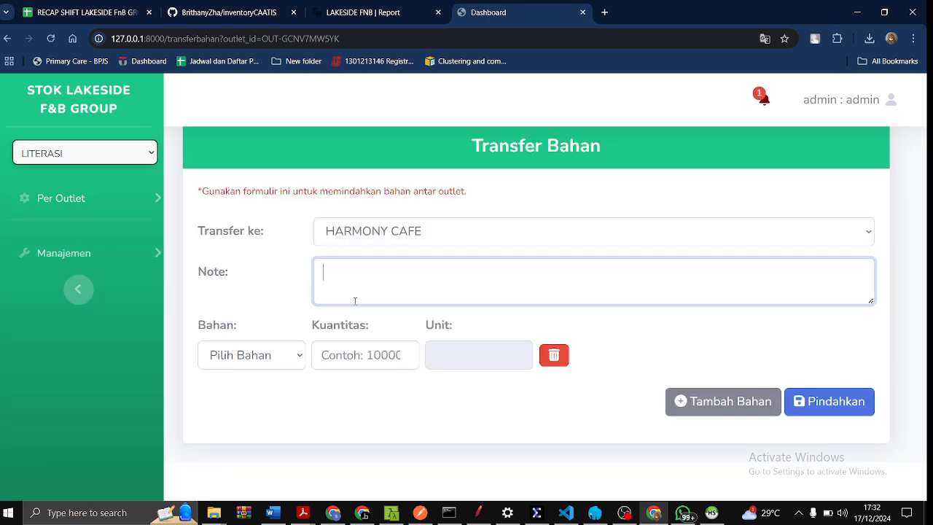
{"action": "left_click", "coordinate": [256, 364]}
{"action": "left_click", "coordinate": [256, 400]}
{"action": "left_click", "coordinate": [350, 356]}
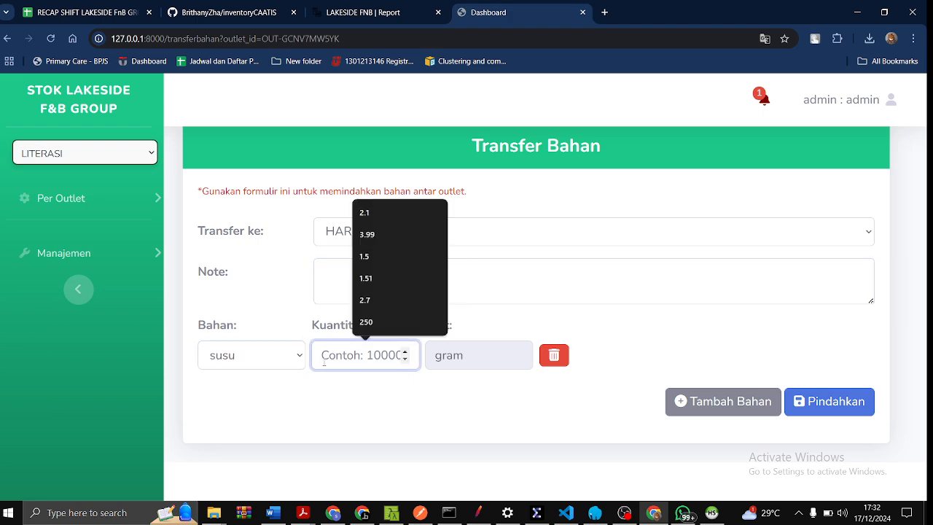
{"action": "left_click", "coordinate": [265, 356]}
{"action": "left_click", "coordinate": [264, 357]}
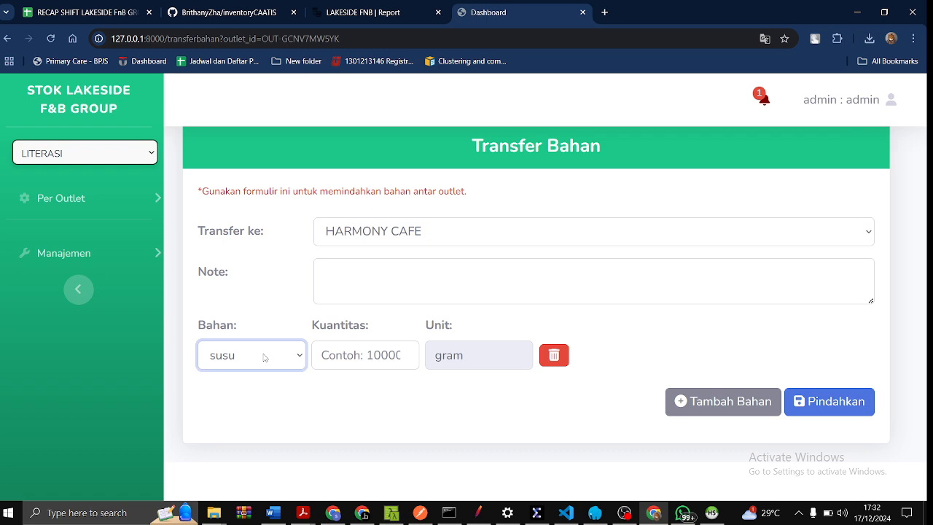
Switch to the LAKESIDE outlet, then choose susu as the ingredient and LAKESIDE FIT+ as the transfer destination.
{"action": "left_click", "coordinate": [127, 154]}
{"action": "left_click", "coordinate": [82, 191]}
{"action": "left_click", "coordinate": [274, 358]}
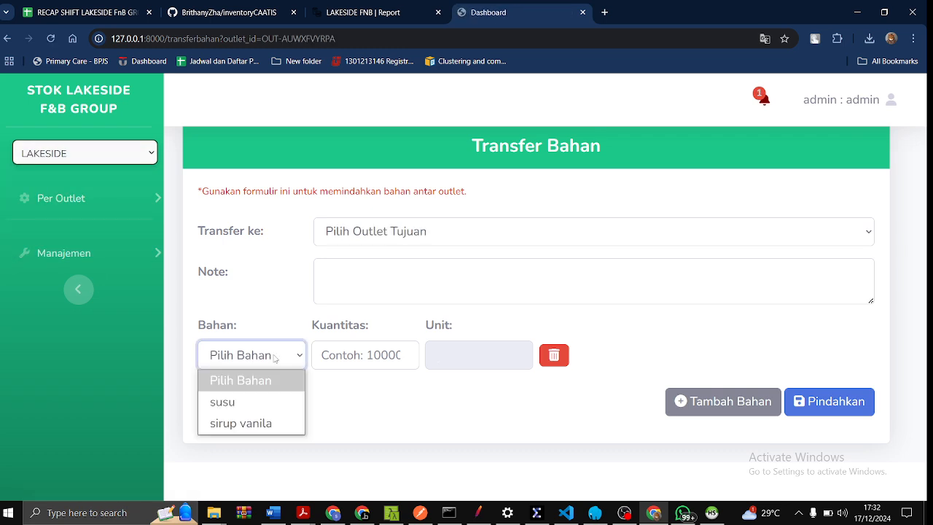
{"action": "left_click", "coordinate": [264, 405]}
{"action": "left_click", "coordinate": [356, 235]}
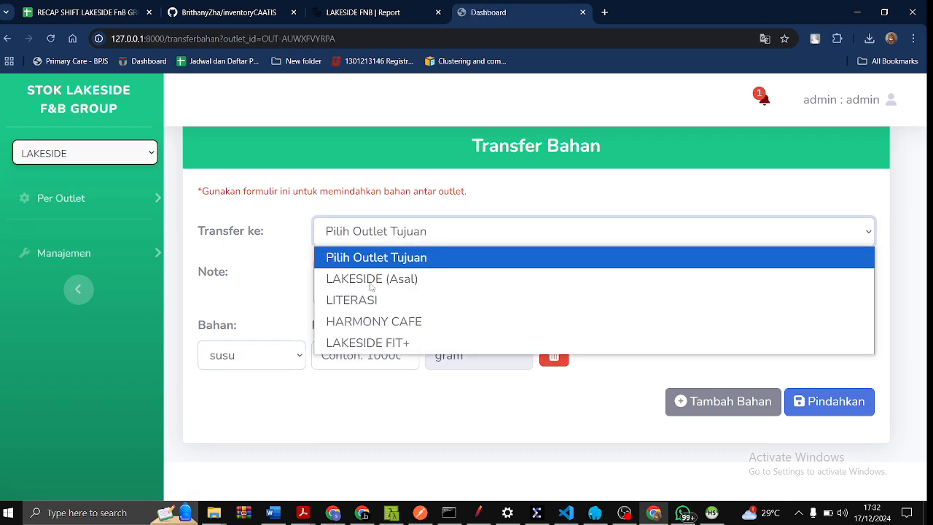
{"action": "left_click", "coordinate": [361, 343]}
Set susu's Kuantitas to 1200 gram and submit the transfer to LAKESIDE FIT+ without a note.
{"action": "left_click", "coordinate": [337, 355]}
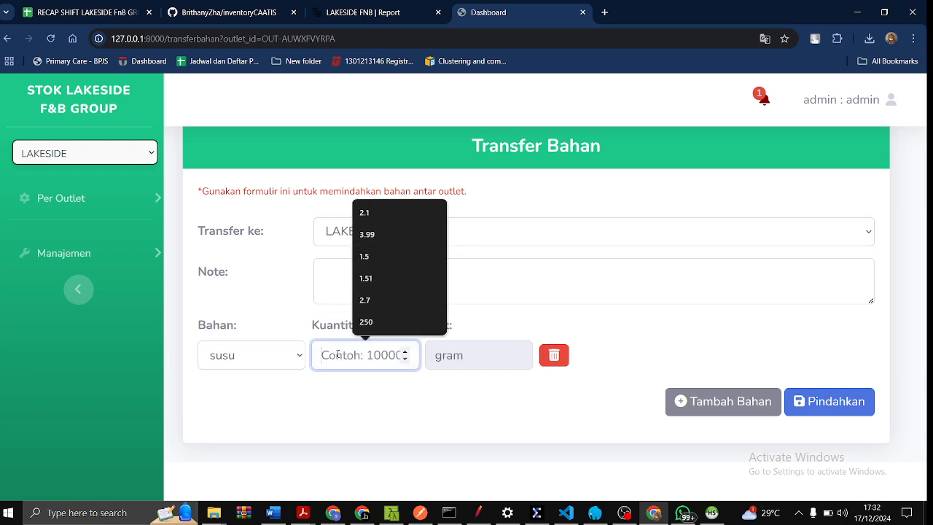
{"action": "type", "text": "1200"}
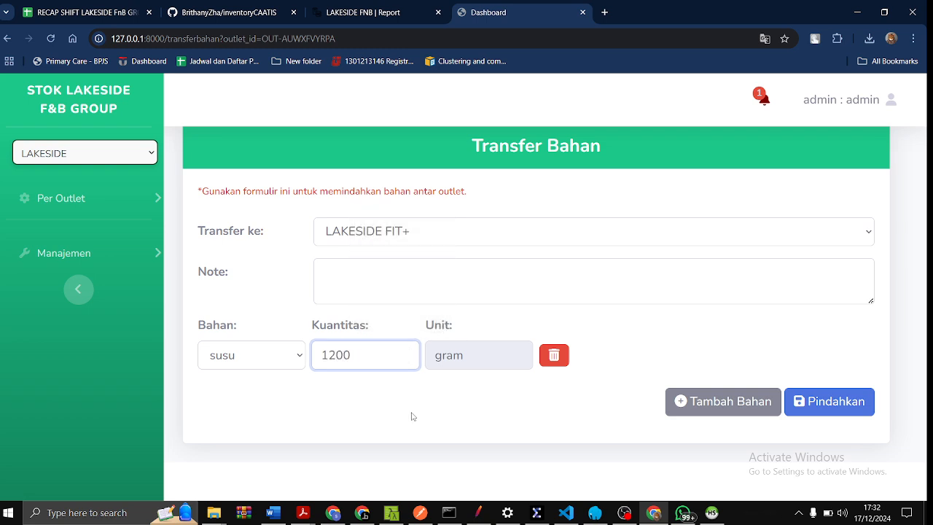
{"action": "key", "text": "Tab"}
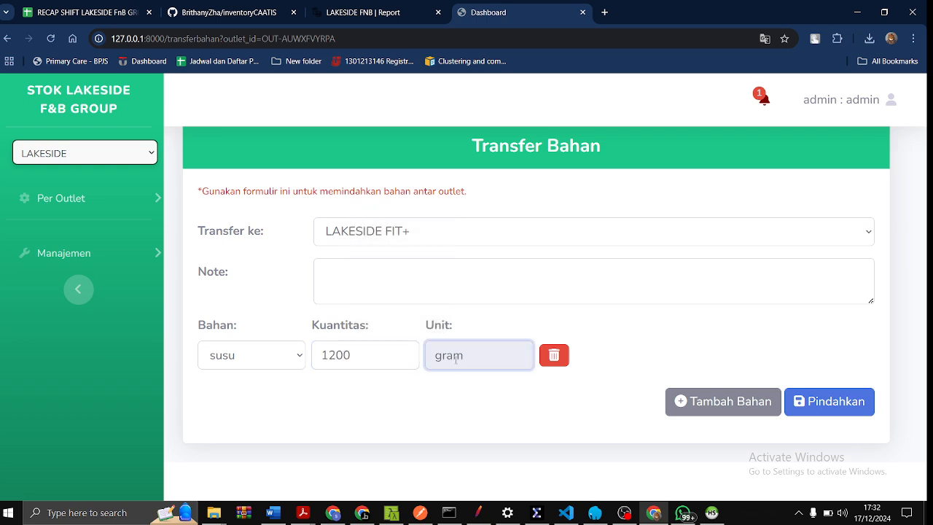
{"action": "left_click", "coordinate": [834, 402]}
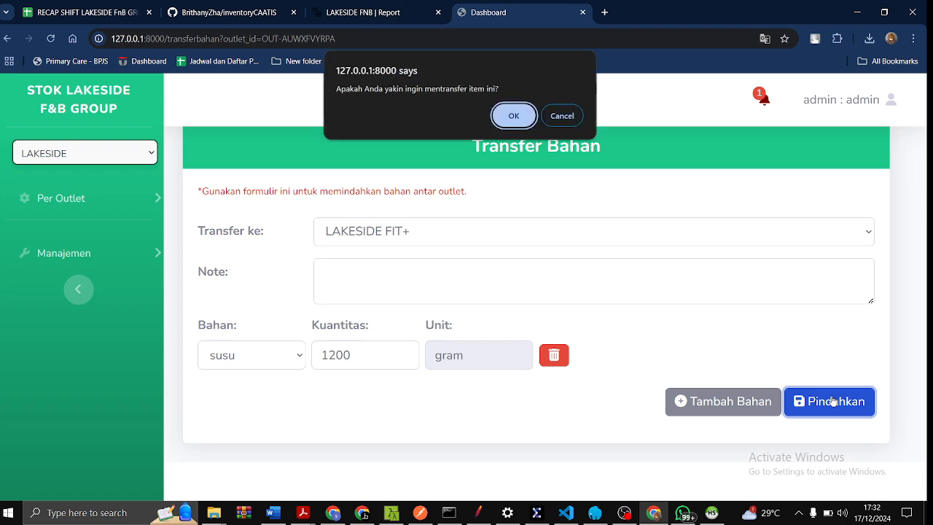
{"action": "left_click", "coordinate": [511, 116]}
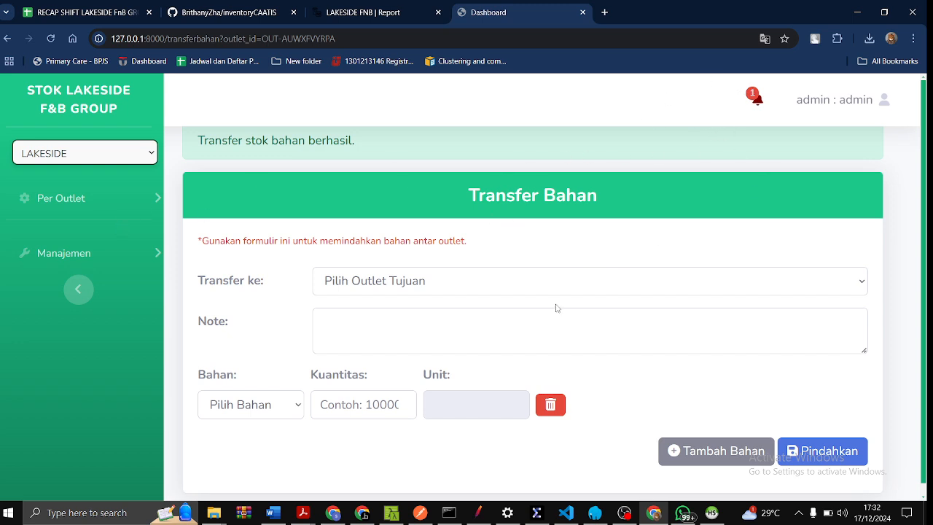
Switch to the LAKESIDE FIT+ outlet and check susu in its Daftar Bahan Dalam Stok.
{"action": "left_click", "coordinate": [58, 158]}
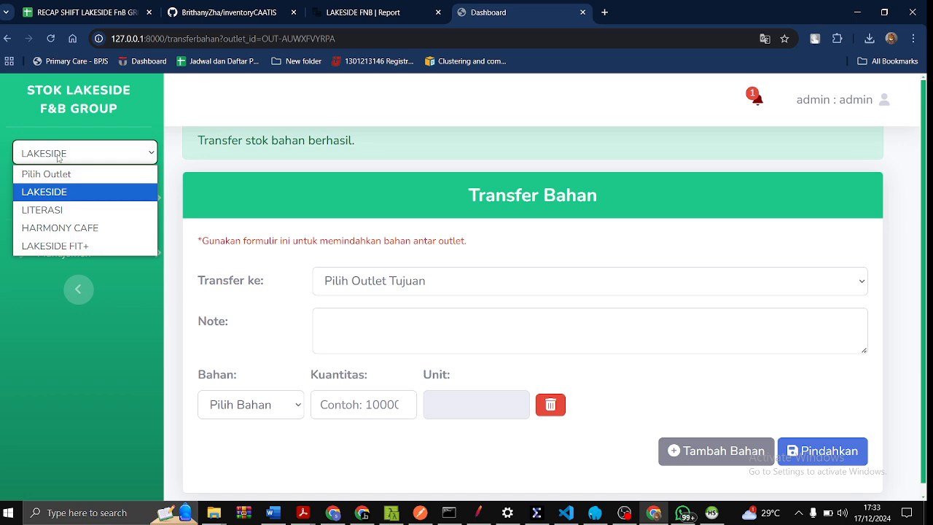
{"action": "left_click", "coordinate": [359, 259]}
{"action": "left_click", "coordinate": [60, 198]}
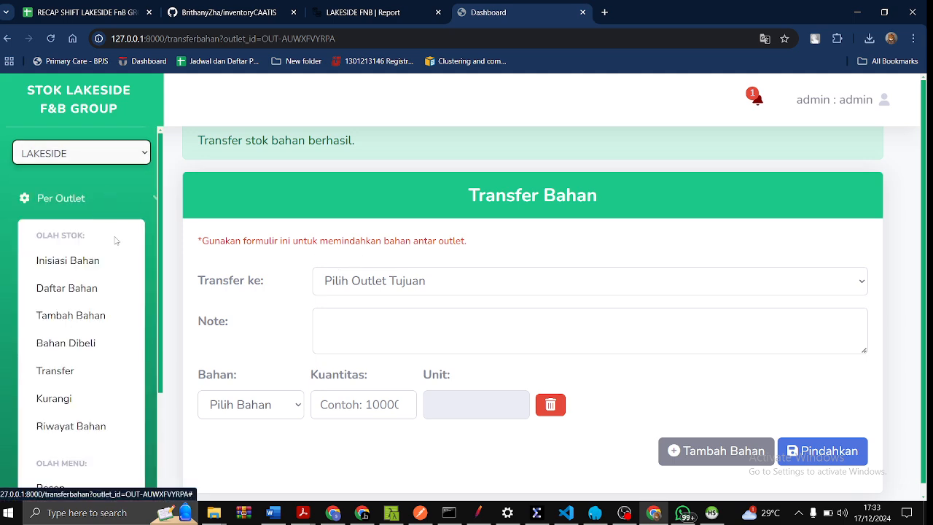
{"action": "left_click", "coordinate": [81, 153]}
{"action": "left_click", "coordinate": [77, 245]}
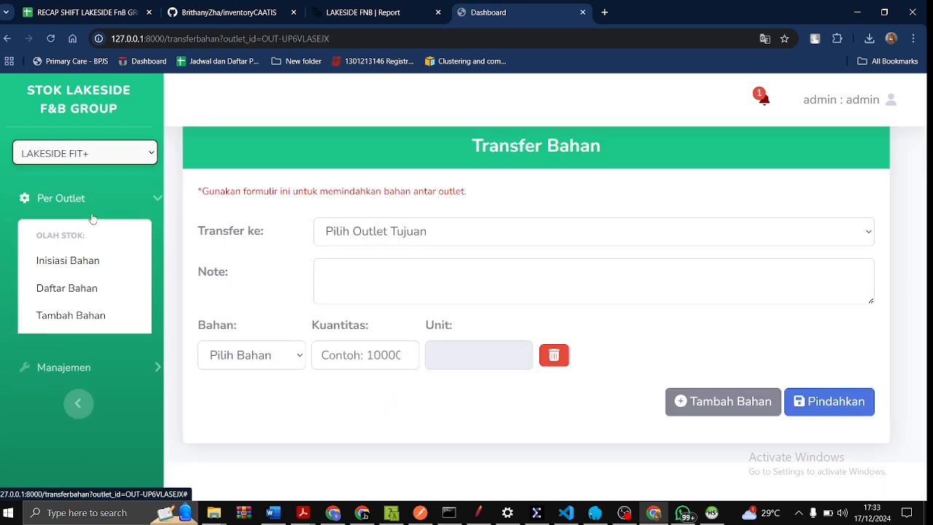
{"action": "left_click", "coordinate": [63, 291]}
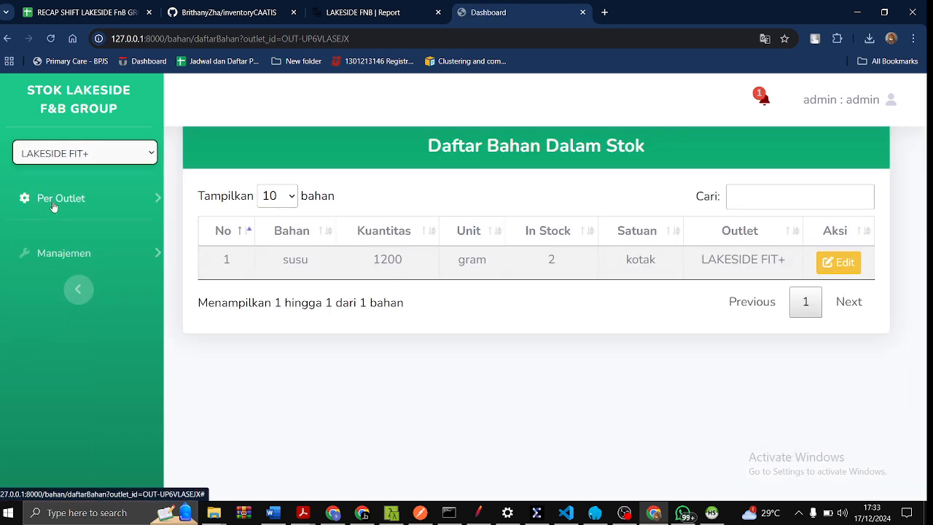
Return to the LAKESIDE outlet and check susu's Kuantitas and In Stock values in its stock list.
{"action": "left_click", "coordinate": [72, 157]}
{"action": "left_click", "coordinate": [73, 193]}
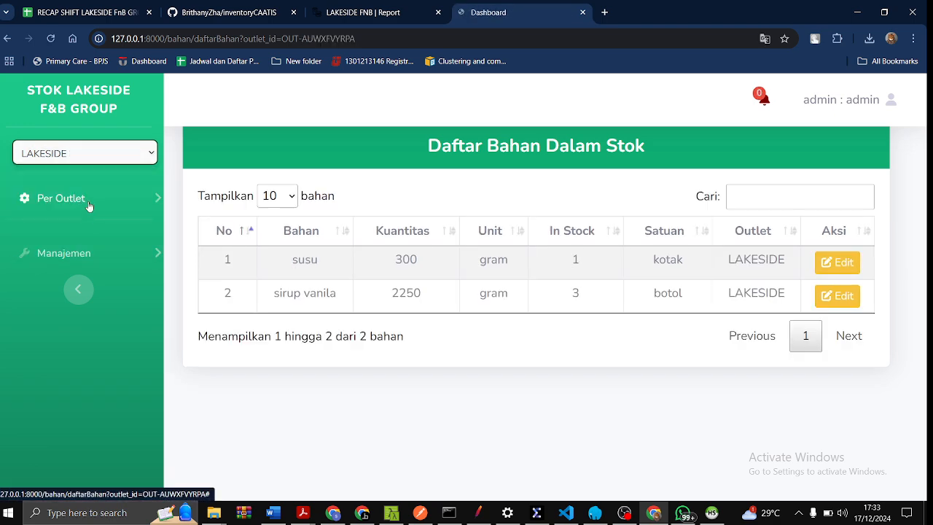
{"action": "left_click", "coordinate": [92, 202]}
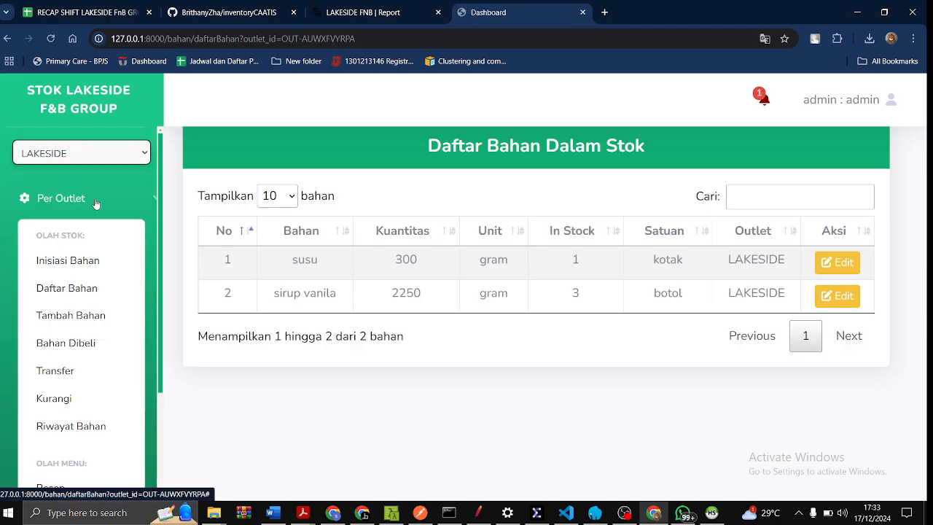
{"action": "double_click", "coordinate": [577, 260]}
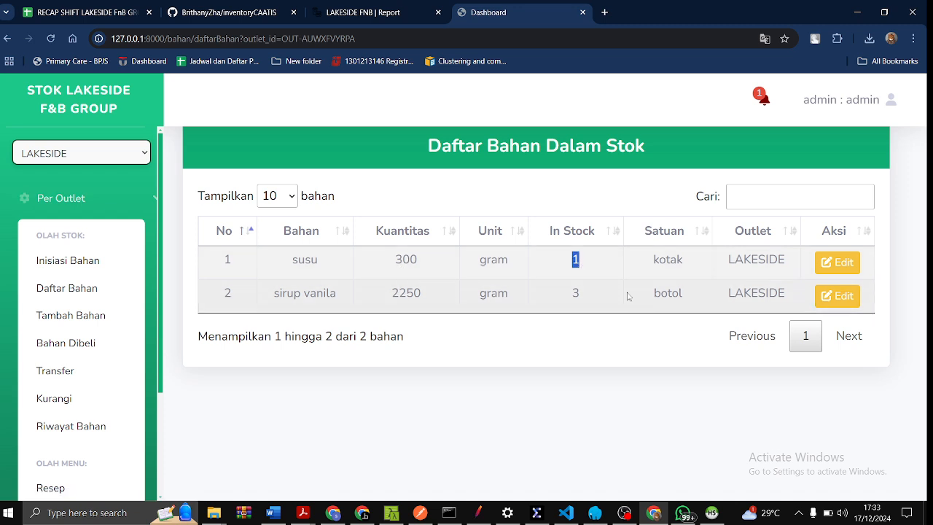
{"action": "left_click", "coordinate": [612, 370]}
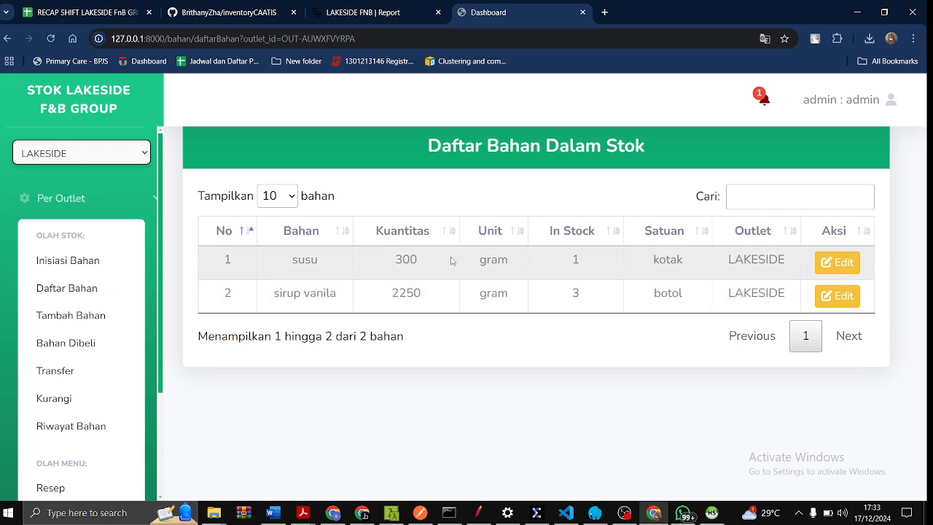
{"action": "double_click", "coordinate": [576, 260]}
Compare susu's Kuantitas Tersedia with its Minimal Stok in LAKESIDE's Daftar Bahan Inisiasi.
{"action": "left_click", "coordinate": [58, 274]}
{"action": "scroll", "coordinate": [600, 360], "scroll_direction": "down", "scroll_amount": 3}
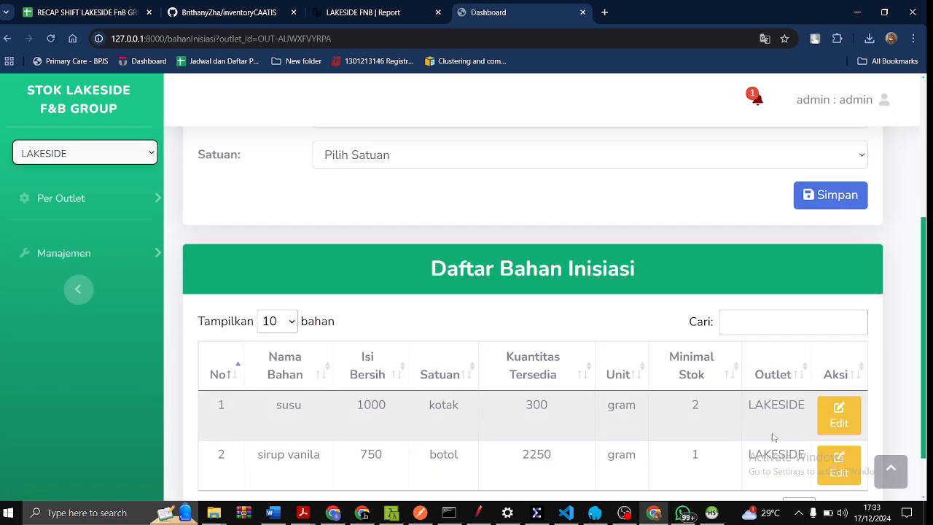
{"action": "scroll", "coordinate": [774, 438], "scroll_direction": "down", "scroll_amount": 1}
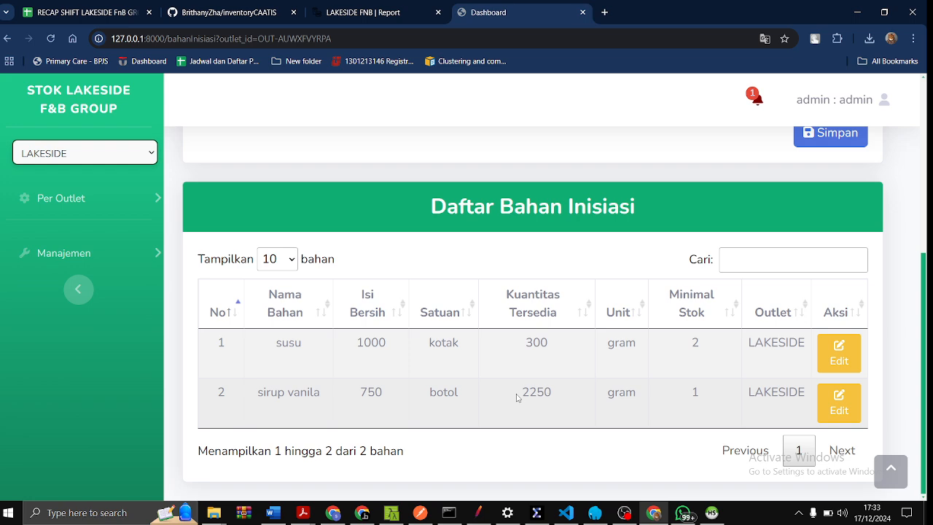
{"action": "left_click", "coordinate": [55, 39]}
{"action": "scroll", "coordinate": [604, 380], "scroll_direction": "up", "scroll_amount": 2}
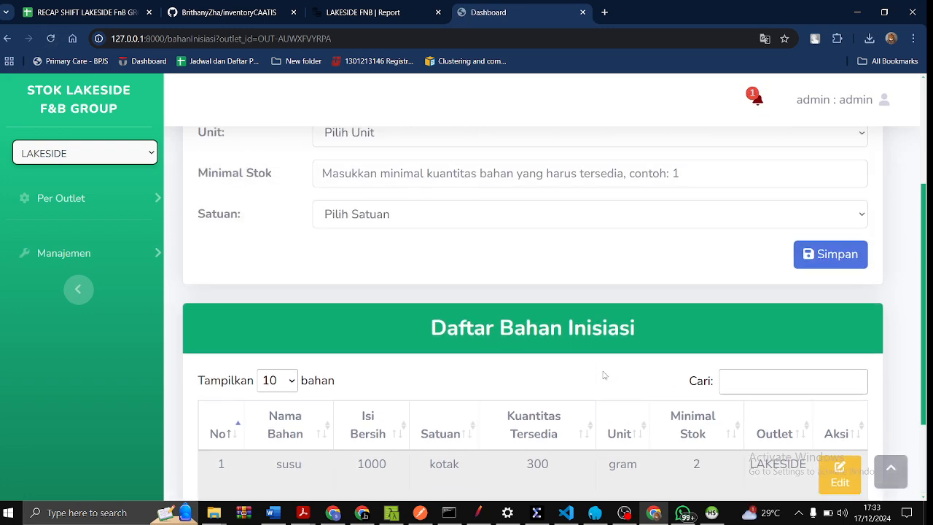
{"action": "scroll", "coordinate": [637, 372], "scroll_direction": "down", "scroll_amount": 2}
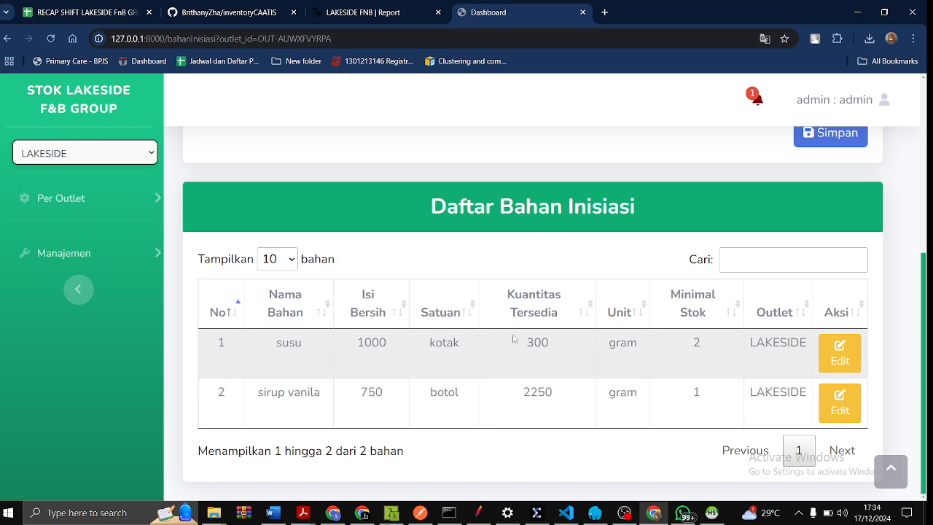
{"action": "double_click", "coordinate": [695, 342]}
{"action": "double_click", "coordinate": [530, 342]}
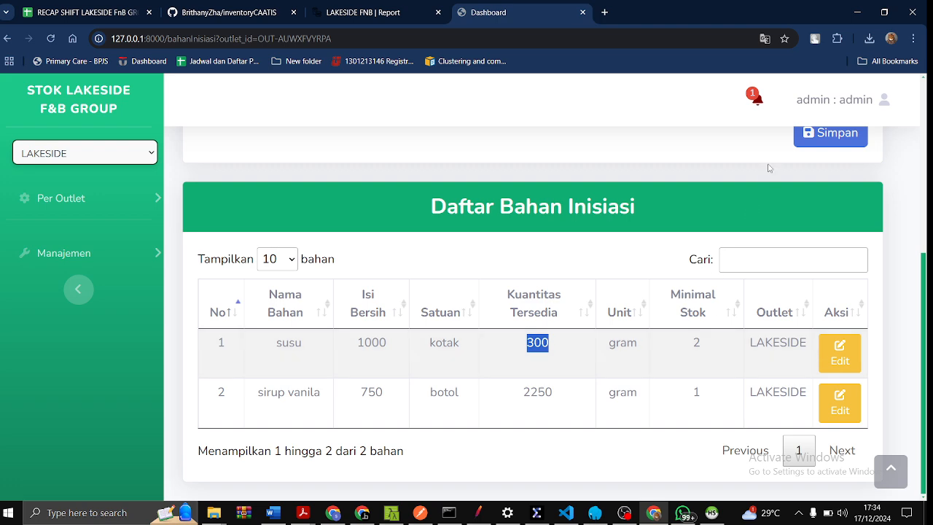
Read the latest notification about susu's stock at LAKESIDE and close the notification list.
{"action": "left_click", "coordinate": [764, 109]}
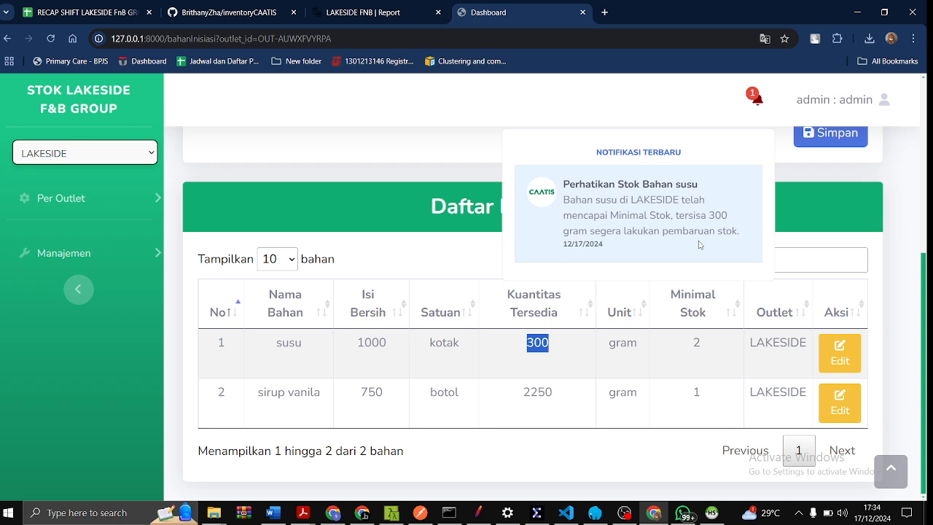
{"action": "left_click", "coordinate": [751, 107]}
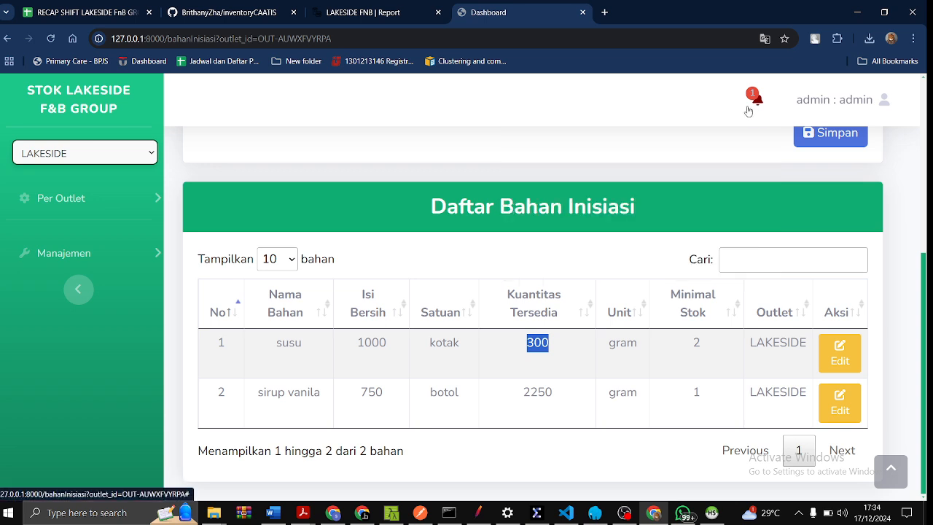
{"action": "left_click", "coordinate": [62, 205]}
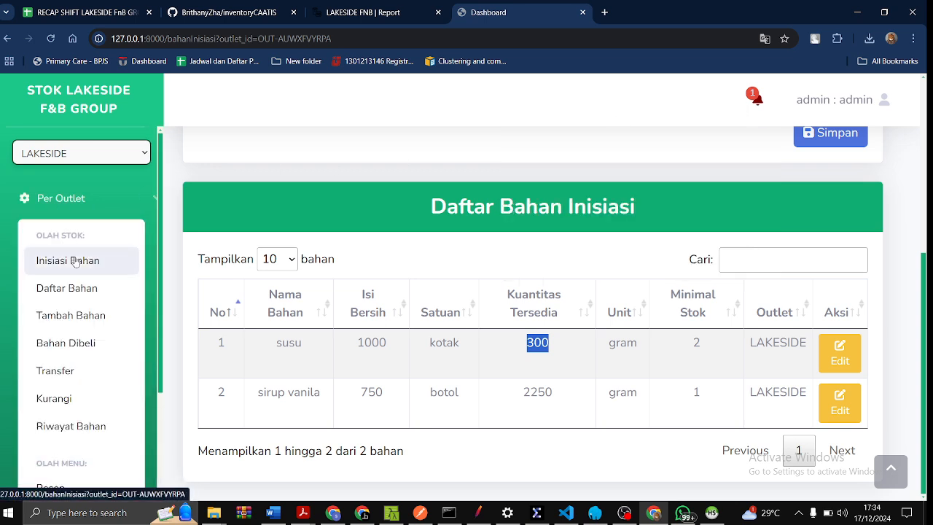
{"action": "left_click", "coordinate": [592, 271]}
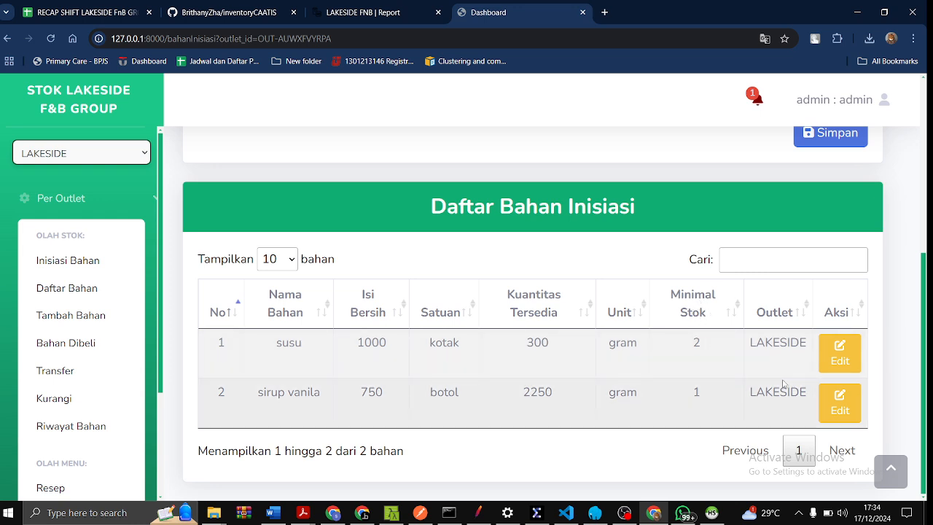
{"action": "left_click", "coordinate": [765, 106]}
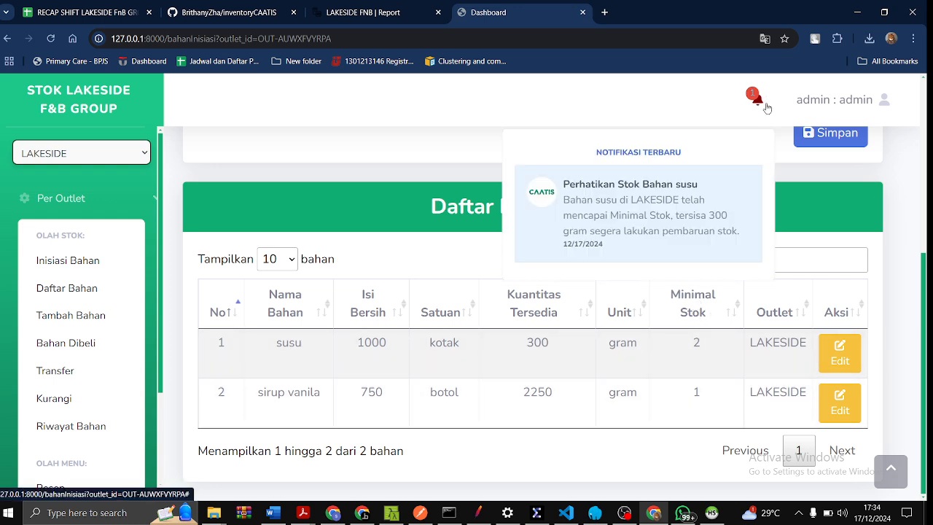
{"action": "left_click", "coordinate": [767, 108]}
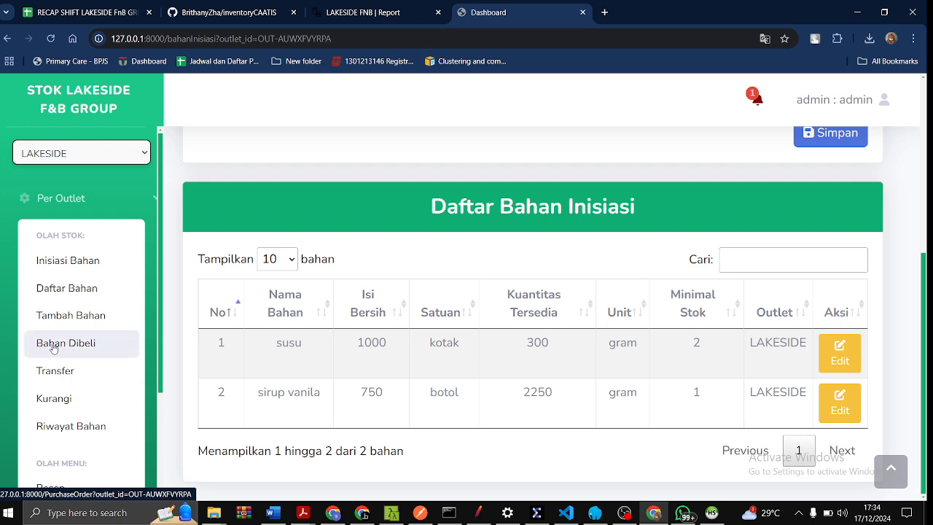
{"action": "left_click", "coordinate": [76, 292]}
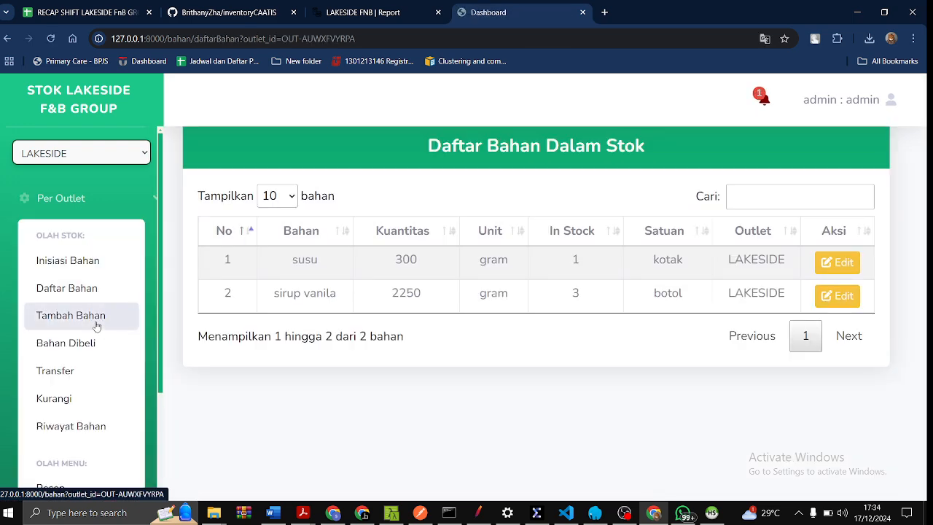
{"action": "left_click", "coordinate": [98, 328]}
{"action": "left_click", "coordinate": [330, 237]}
{"action": "left_click", "coordinate": [347, 274]}
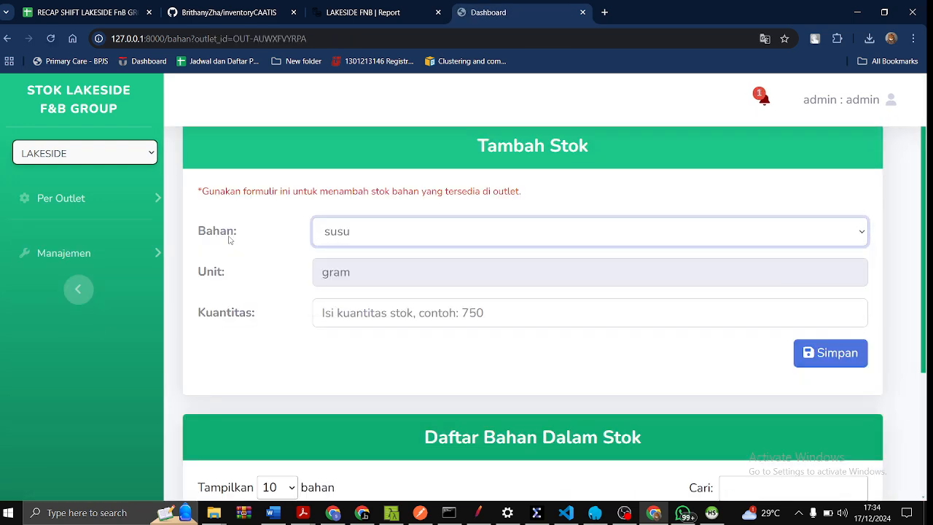
Record and save a newly bought ingredient for LAKESIDE: susu, Kuantitas Order 3, Harga 32000.
{"action": "left_click", "coordinate": [86, 205]}
{"action": "left_click", "coordinate": [77, 341]}
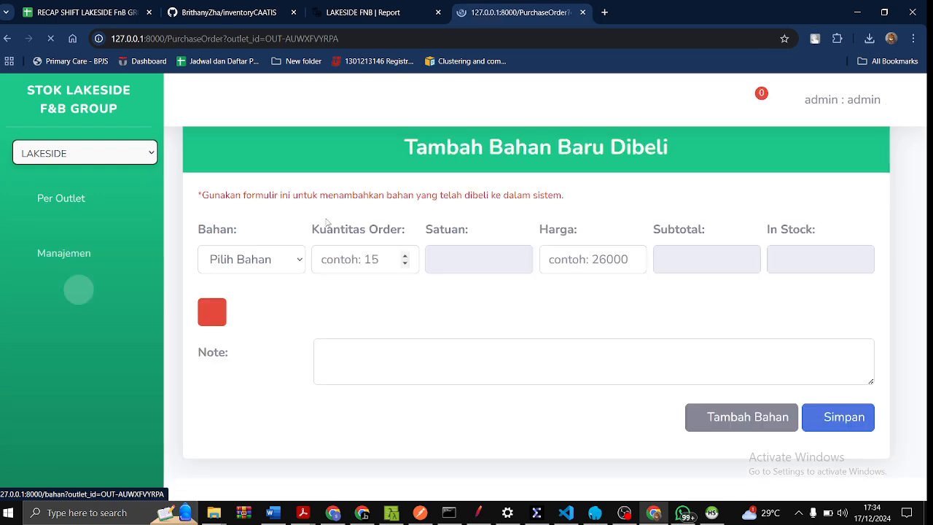
{"action": "left_click", "coordinate": [285, 260]}
{"action": "left_click", "coordinate": [261, 313]}
{"action": "left_click", "coordinate": [325, 259]}
{"action": "type", "text": "3"}
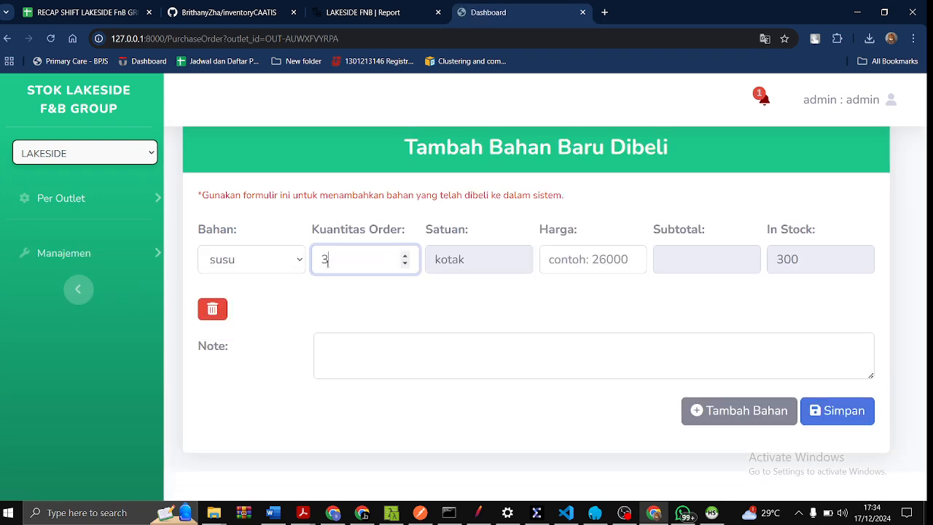
{"action": "left_click", "coordinate": [597, 270]}
{"action": "type", "text": "32000"}
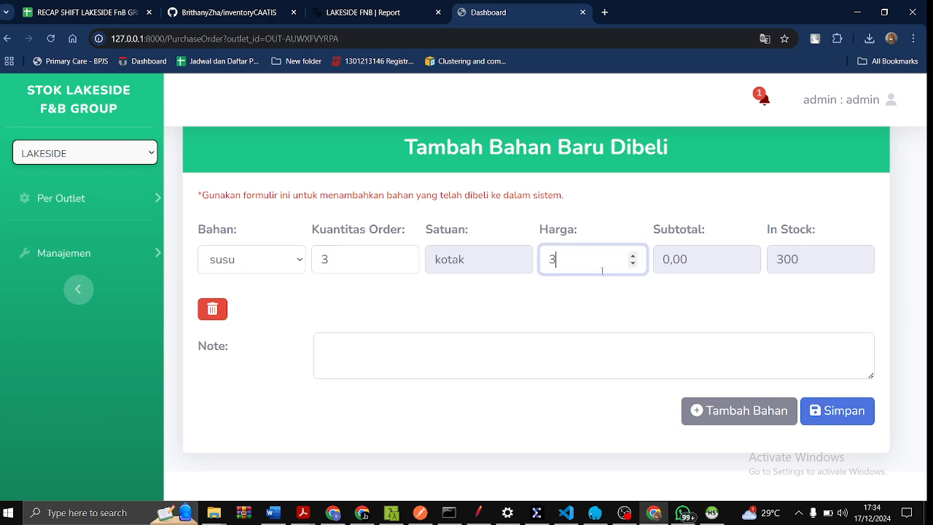
{"action": "left_click", "coordinate": [592, 314]}
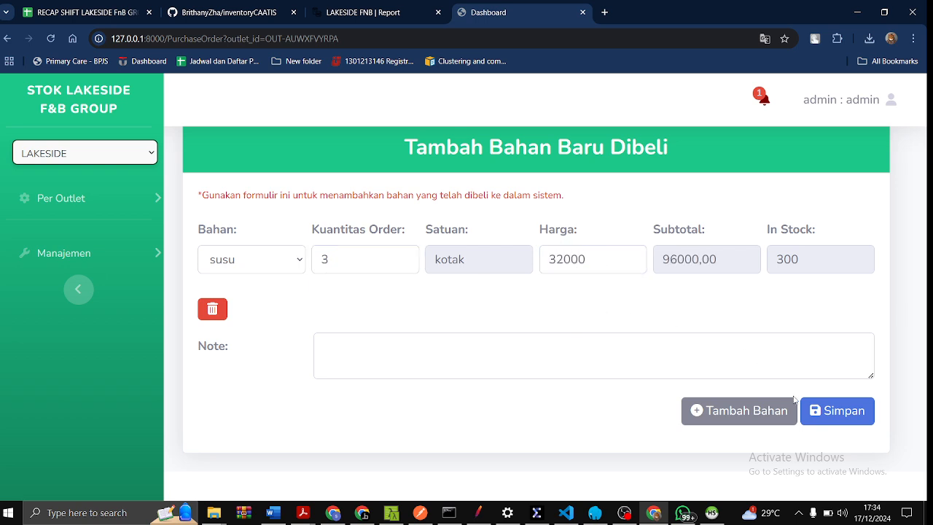
{"action": "left_click", "coordinate": [824, 409]}
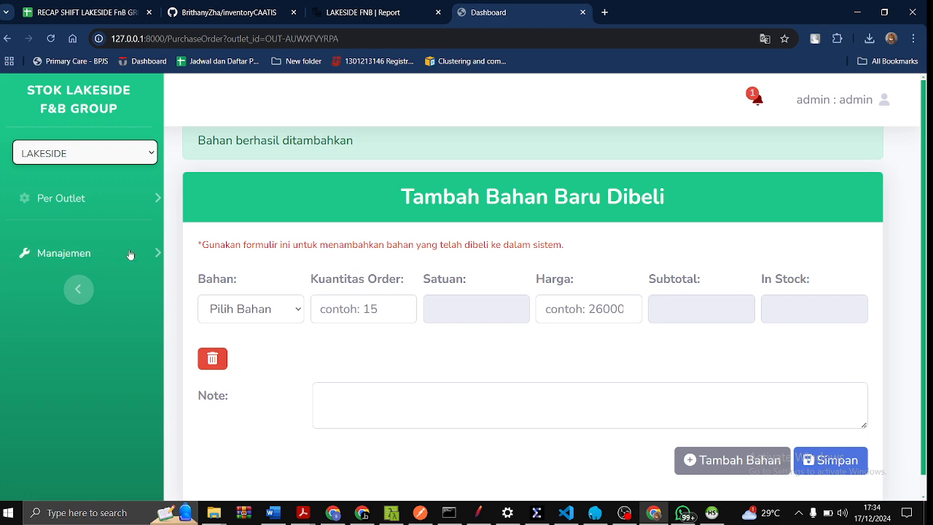
Check susu's stock in LAKESIDE's Daftar Bahan Dalam Stok and review the latest notifications.
{"action": "left_click", "coordinate": [762, 112]}
{"action": "left_click", "coordinate": [763, 113]}
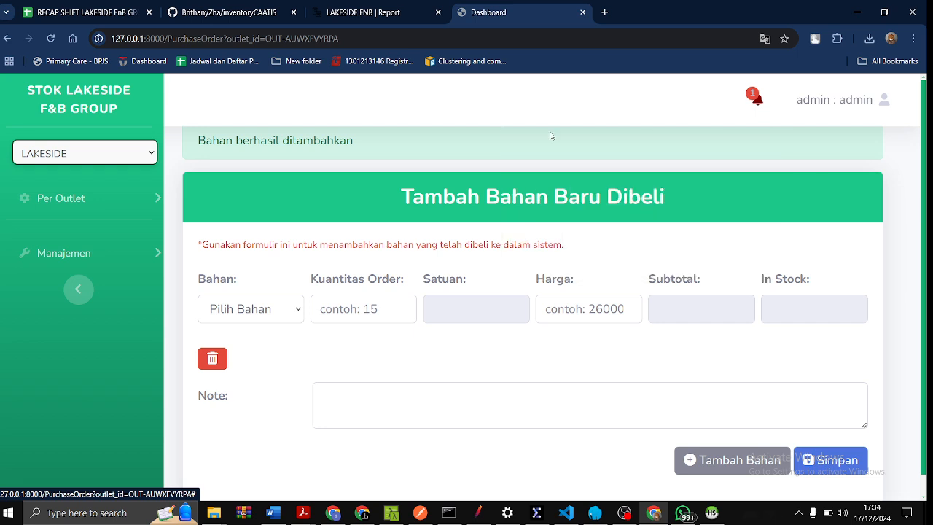
{"action": "left_click", "coordinate": [57, 210]}
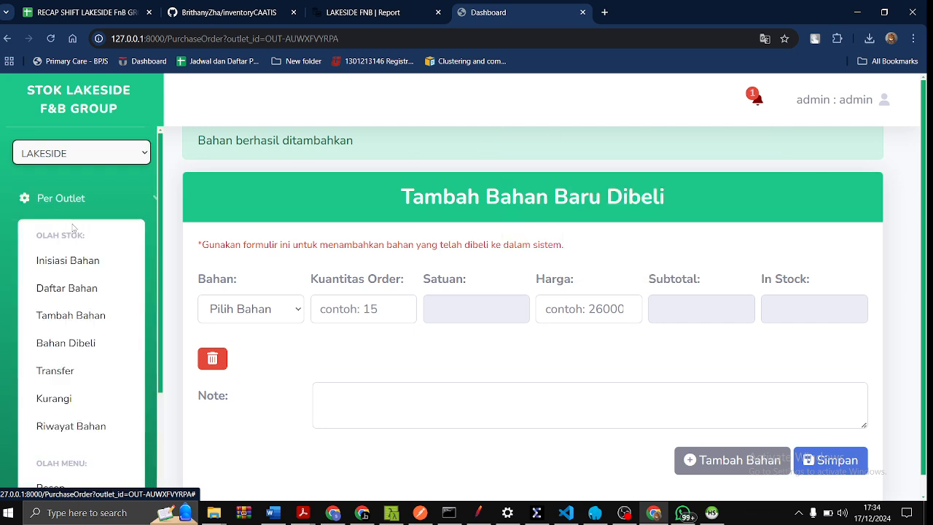
{"action": "left_click", "coordinate": [81, 288]}
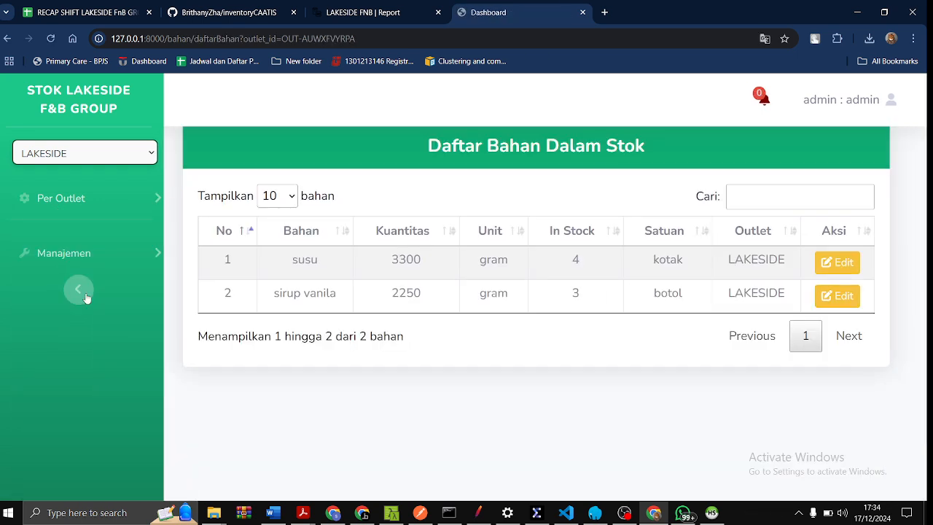
{"action": "left_click", "coordinate": [48, 200]}
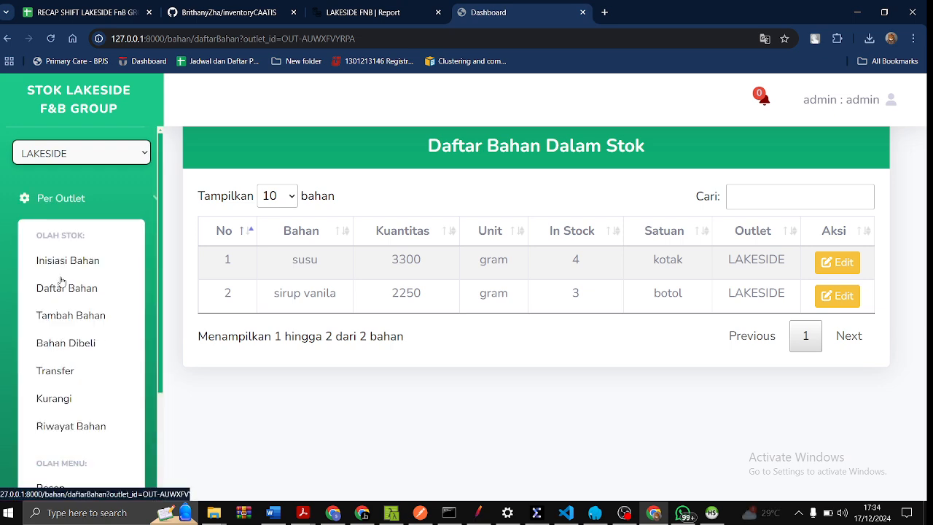
{"action": "left_click", "coordinate": [759, 115]}
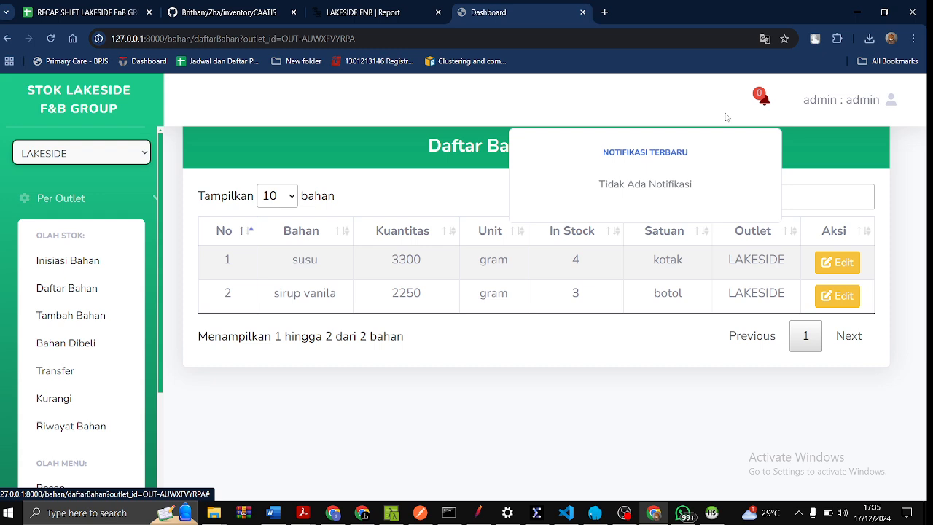
{"action": "left_click", "coordinate": [546, 375]}
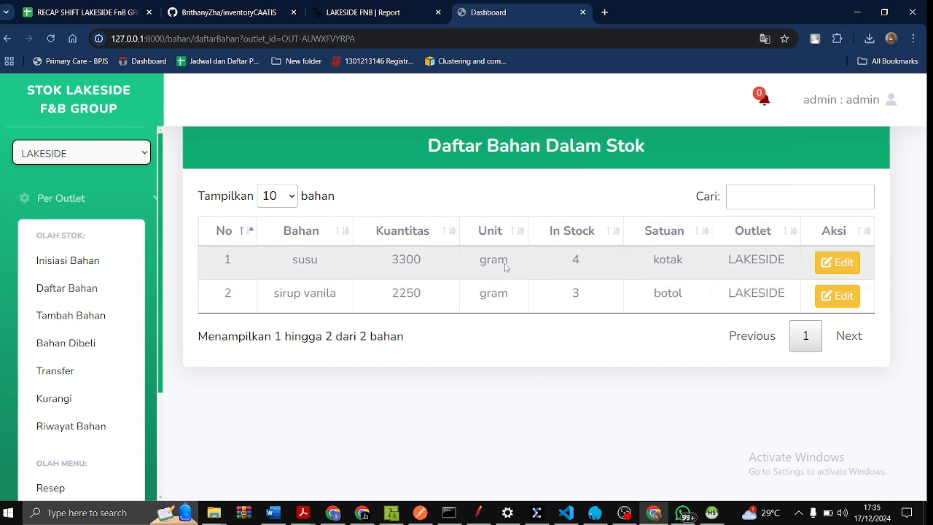
Compare susu's Kuantitas Tersedia with its Minimal Stok again in LAKESIDE's Daftar Bahan Inisiasi.
{"action": "left_click", "coordinate": [107, 211]}
{"action": "left_click", "coordinate": [107, 213]}
{"action": "left_click", "coordinate": [92, 261]}
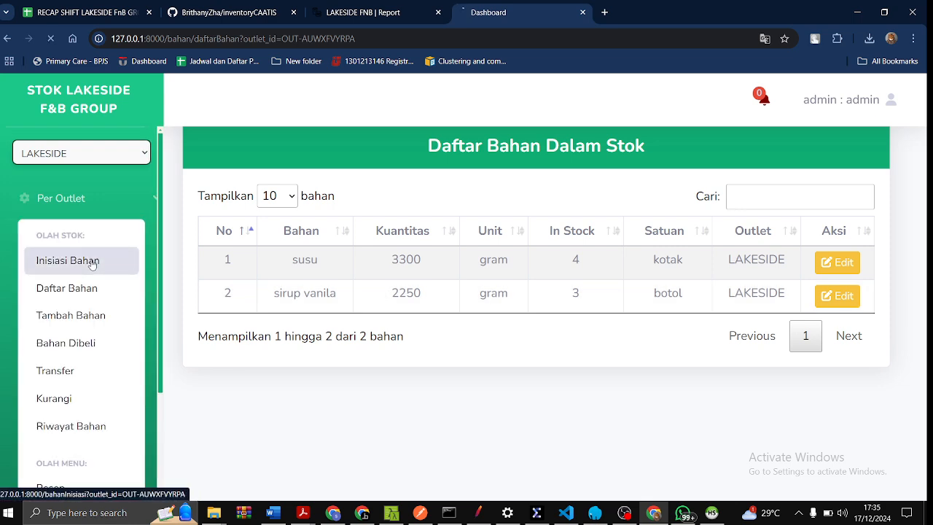
{"action": "scroll", "coordinate": [743, 413], "scroll_direction": "down", "scroll_amount": 3}
{"action": "scroll", "coordinate": [708, 423], "scroll_direction": "down", "scroll_amount": 1}
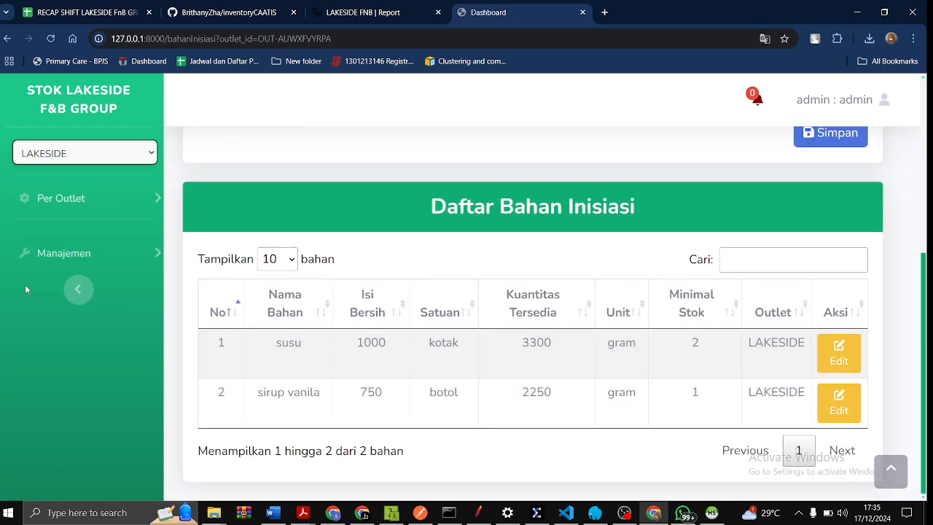
Open LAKESIDE's Resep page for adding menu recipes.
{"action": "left_click", "coordinate": [45, 248]}
{"action": "left_click", "coordinate": [71, 210]}
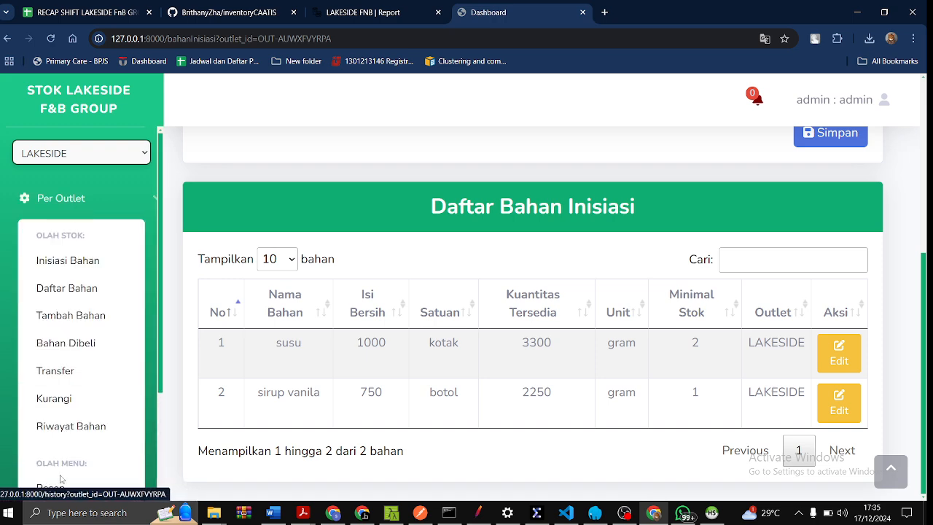
{"action": "scroll", "coordinate": [47, 413], "scroll_direction": "down", "scroll_amount": 2}
{"action": "left_click", "coordinate": [48, 358]}
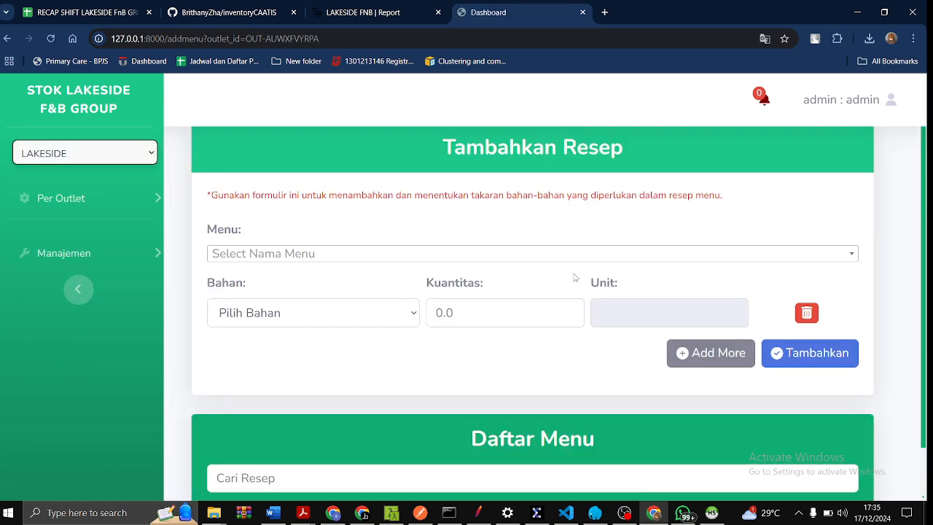
Search the recipe's menu names for "van" and choose VANILLA MILK.
{"action": "left_click", "coordinate": [580, 255]}
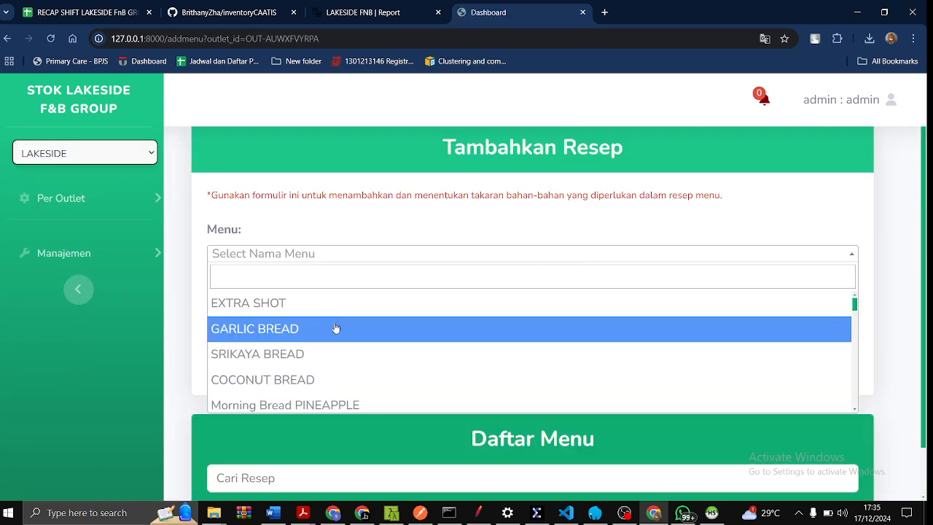
{"action": "left_click", "coordinate": [301, 332]}
{"action": "left_click", "coordinate": [297, 255]}
{"action": "scroll", "coordinate": [318, 372], "scroll_direction": "down", "scroll_amount": 10}
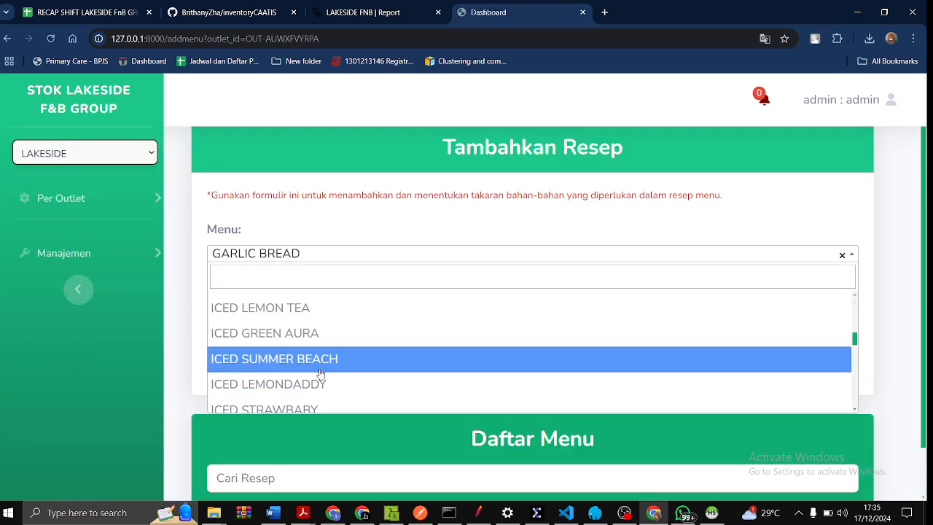
{"action": "scroll", "coordinate": [314, 405], "scroll_direction": "down", "scroll_amount": 3}
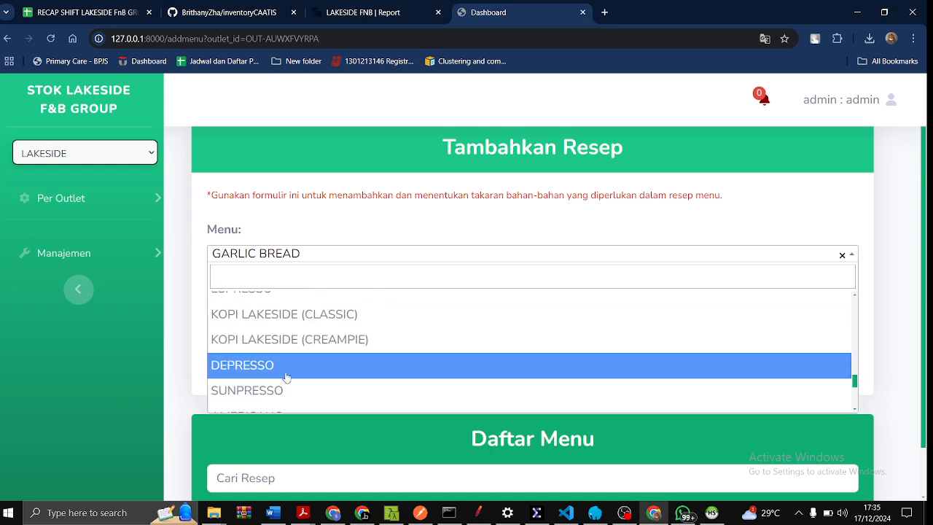
{"action": "scroll", "coordinate": [277, 389], "scroll_direction": "down", "scroll_amount": 1}
{"action": "left_click", "coordinate": [285, 272]}
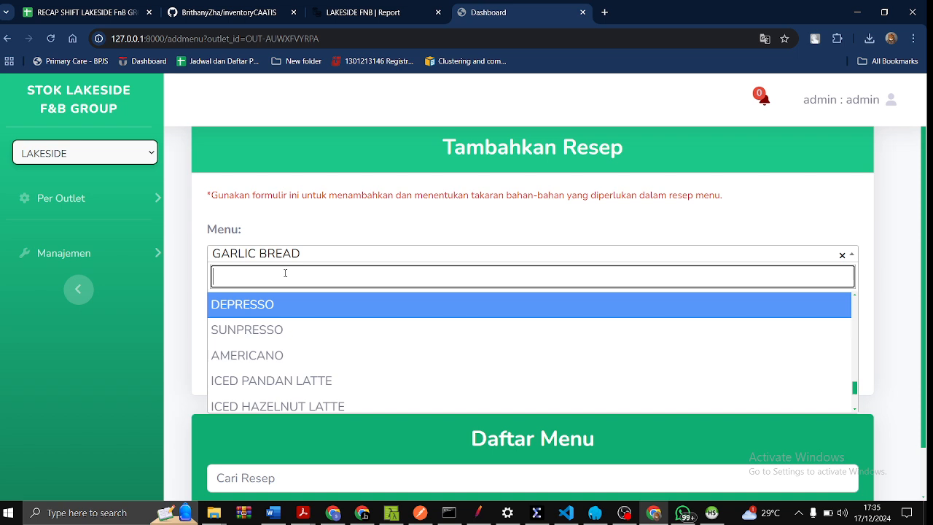
{"action": "type", "text": "van"}
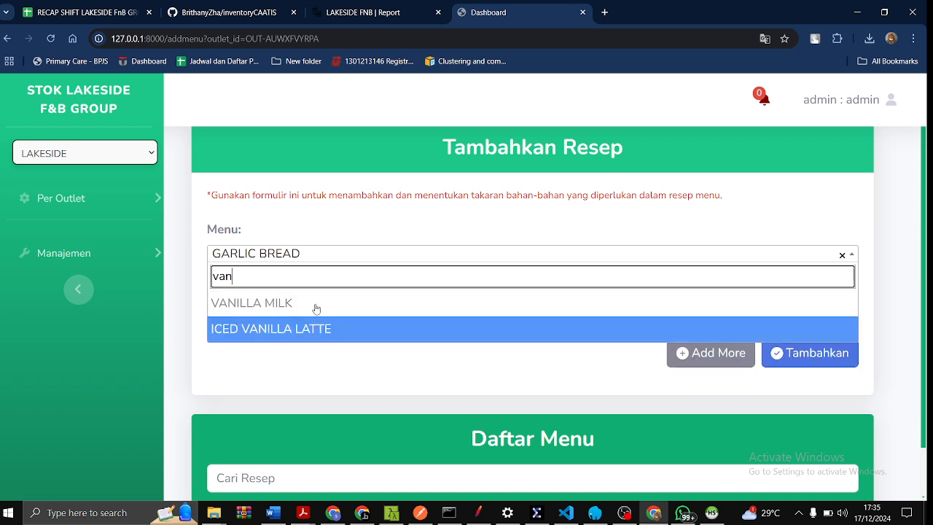
{"action": "left_click", "coordinate": [312, 309]}
Choose susu as the recipe's first ingredient and add sirup vanila as a second one.
{"action": "left_click", "coordinate": [308, 309]}
{"action": "left_click", "coordinate": [297, 353]}
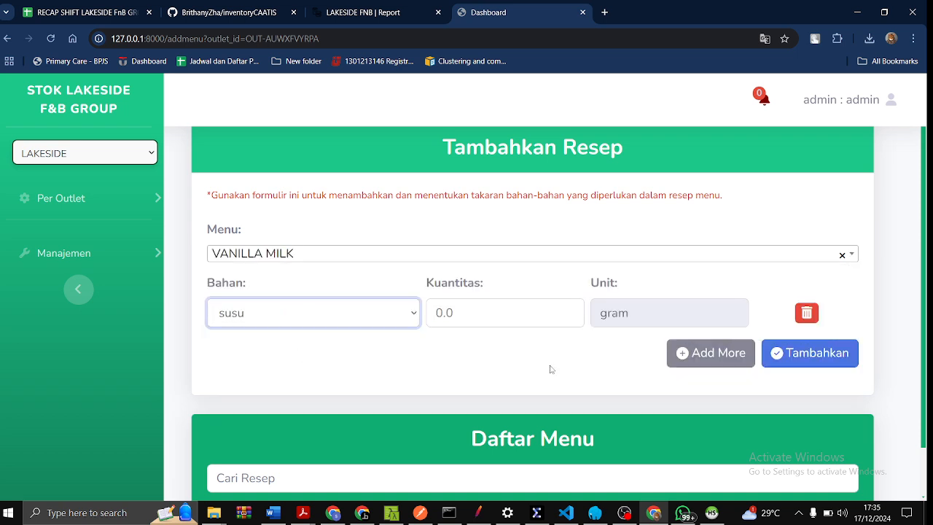
{"action": "left_click", "coordinate": [711, 353]}
{"action": "left_click", "coordinate": [355, 382]}
{"action": "left_click", "coordinate": [310, 425]}
Set the quantities to 200 gram for susu and 30 gram for sirup vanila, and add the VANILLA MILK recipe.
{"action": "left_click", "coordinate": [520, 315]}
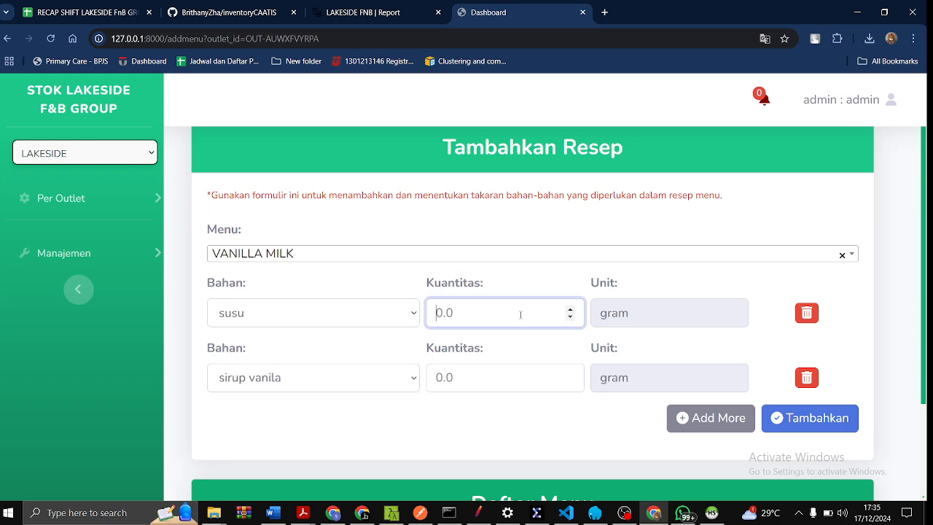
{"action": "type", "text": "15"}
{"action": "key", "text": "BackSpace"}
{"action": "key", "text": "BackSpace"}
{"action": "type", "text": "200"}
{"action": "left_click", "coordinate": [516, 390]}
{"action": "type", "text": "3"}
{"action": "key", "text": "BackSpace"}
{"action": "type", "text": "30"}
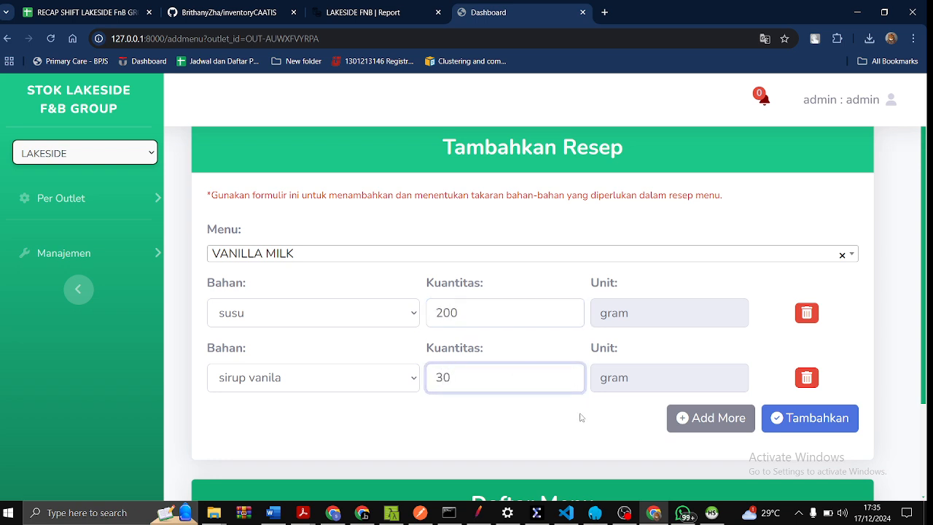
{"action": "left_click", "coordinate": [787, 418]}
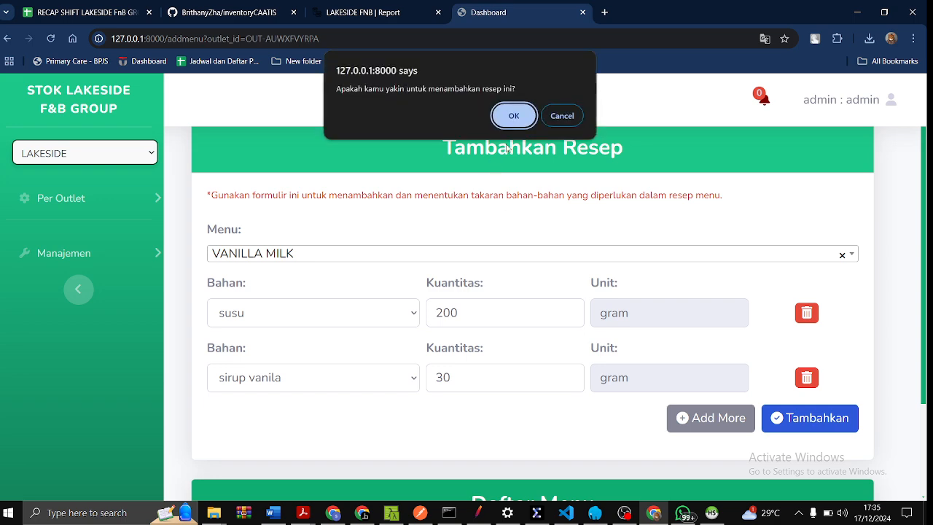
{"action": "left_click", "coordinate": [503, 124]}
Check the VANILLA MILK entry and its outlet in the Daftar Menu.
{"action": "scroll", "coordinate": [516, 270], "scroll_direction": "down", "scroll_amount": 2}
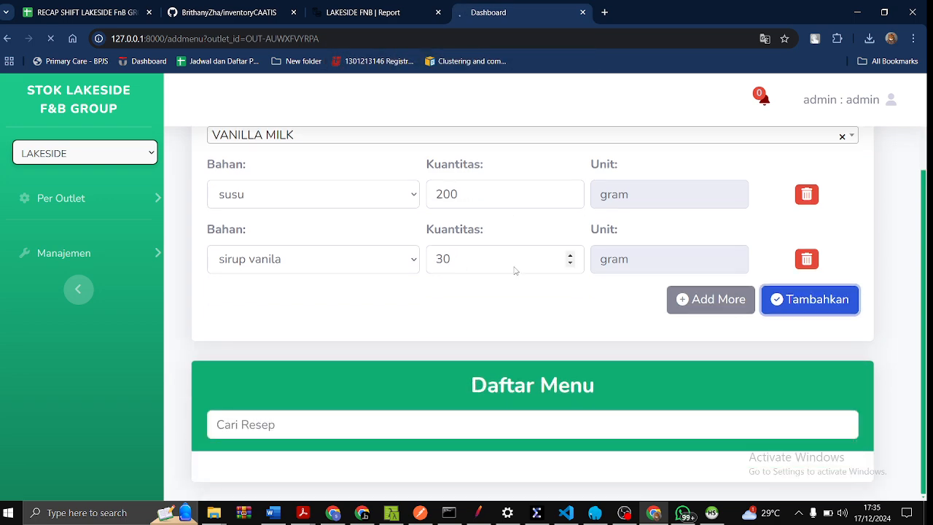
{"action": "scroll", "coordinate": [525, 272], "scroll_direction": "down", "scroll_amount": 2}
{"action": "scroll", "coordinate": [614, 306], "scroll_direction": "up", "scroll_amount": 2}
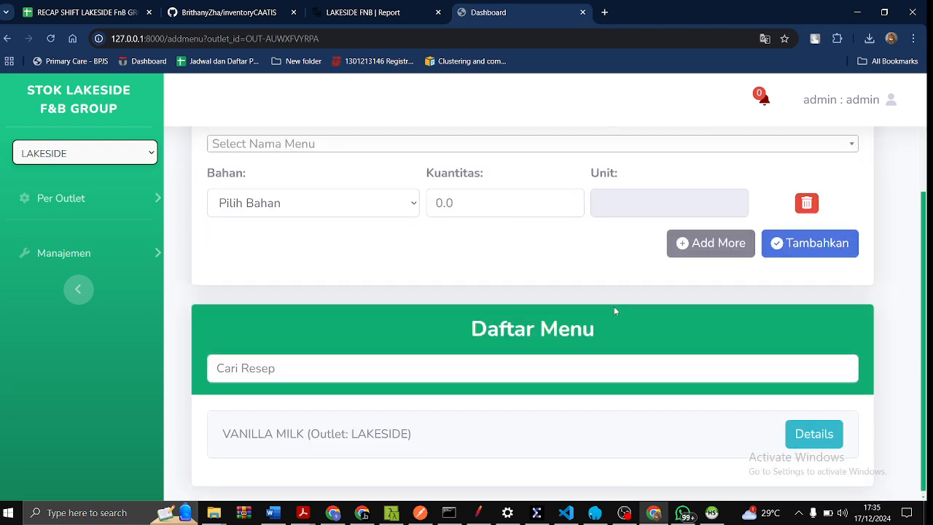
{"action": "scroll", "coordinate": [549, 341], "scroll_direction": "down", "scroll_amount": 2}
{"action": "scroll", "coordinate": [549, 341], "scroll_direction": "down", "scroll_amount": 1}
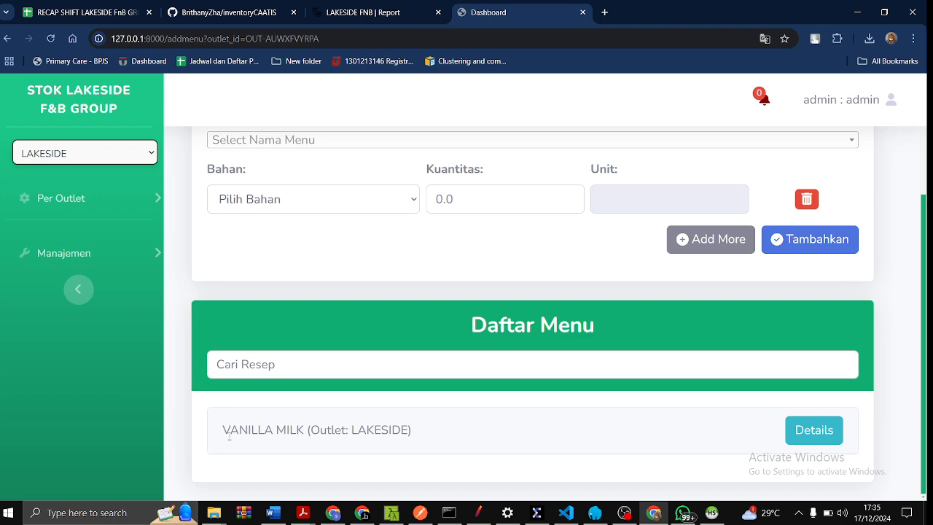
{"action": "left_click_drag", "start_coordinate": [227, 434], "coordinate": [399, 432]}
{"action": "left_click", "coordinate": [283, 275]}
Open LAKESIDE's Riwayat Menu Terjual page.
{"action": "left_click", "coordinate": [87, 253]}
{"action": "left_click", "coordinate": [73, 199]}
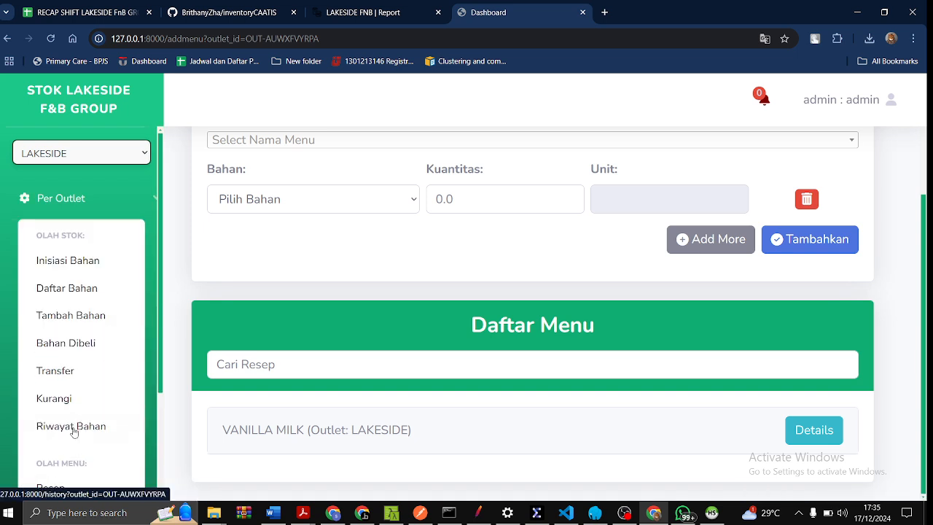
{"action": "scroll", "coordinate": [73, 433], "scroll_direction": "down", "scroll_amount": 2}
{"action": "left_click_drag", "start_coordinate": [37, 320], "coordinate": [83, 319]}
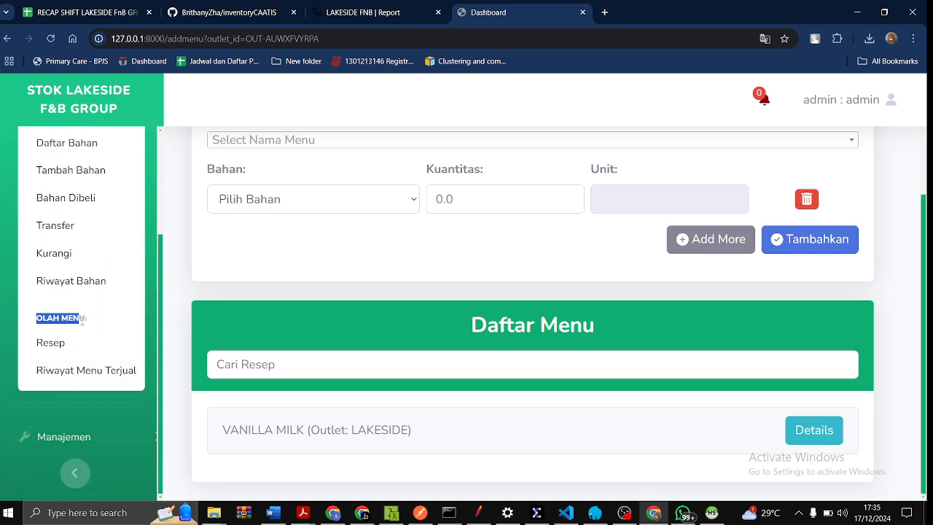
{"action": "left_click", "coordinate": [68, 378]}
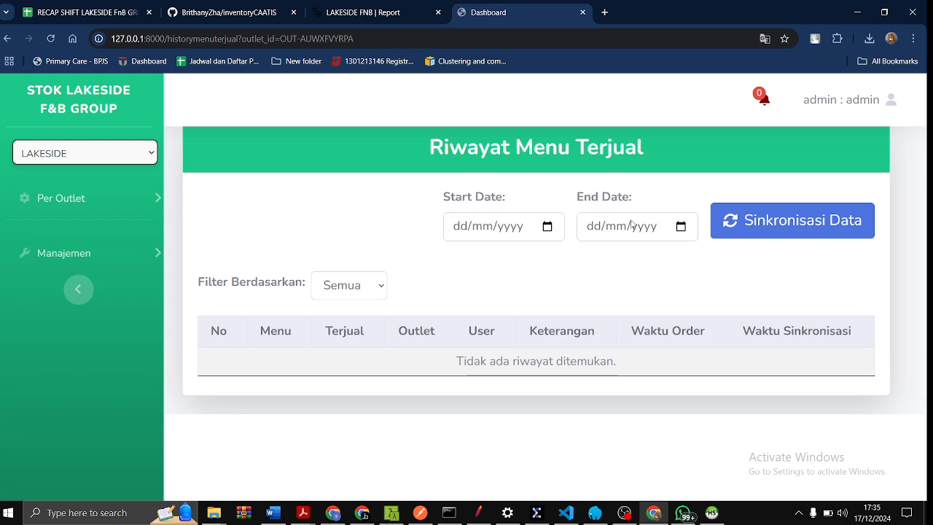
Synchronize LAKESIDE's sold-menu data for 09/12/2024 through 13/12/2024 and acknowledge the confirmation.
{"action": "left_click", "coordinate": [547, 227]}
{"action": "left_click", "coordinate": [686, 206]}
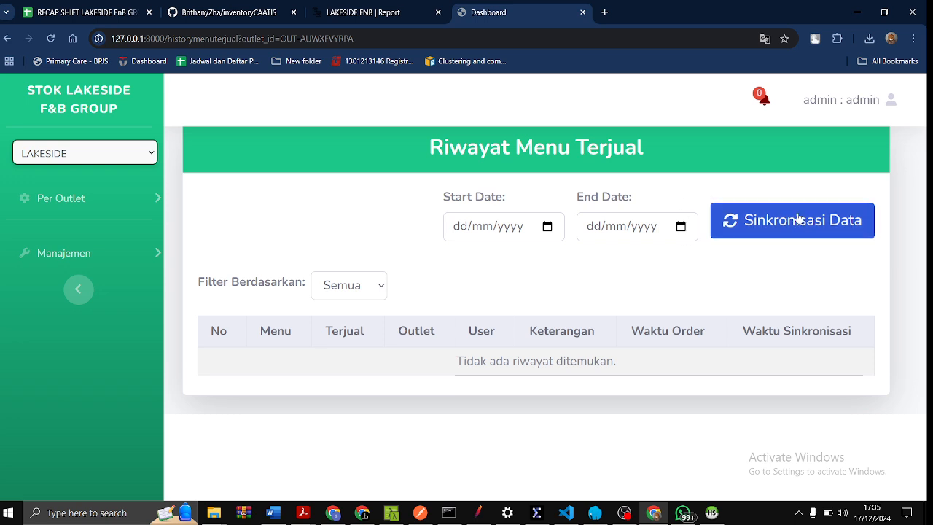
{"action": "left_click", "coordinate": [547, 227]}
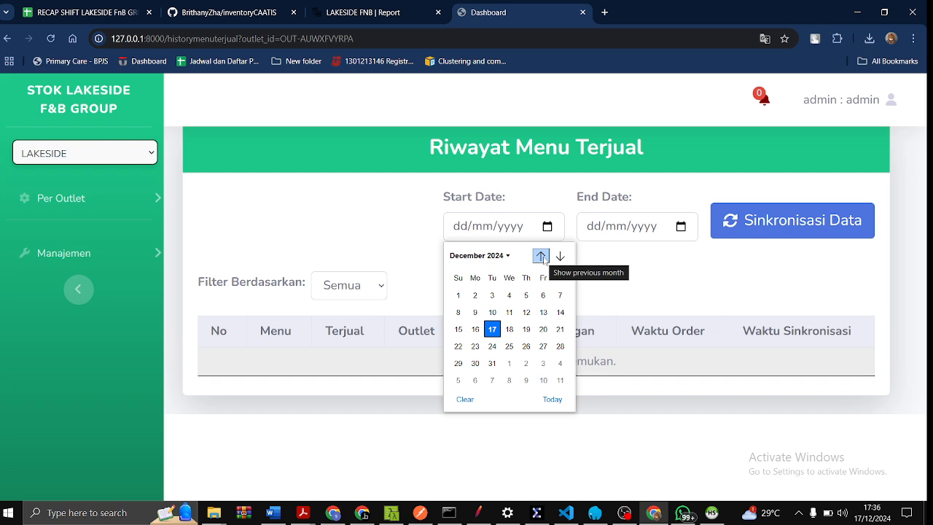
{"action": "left_click", "coordinate": [475, 312]}
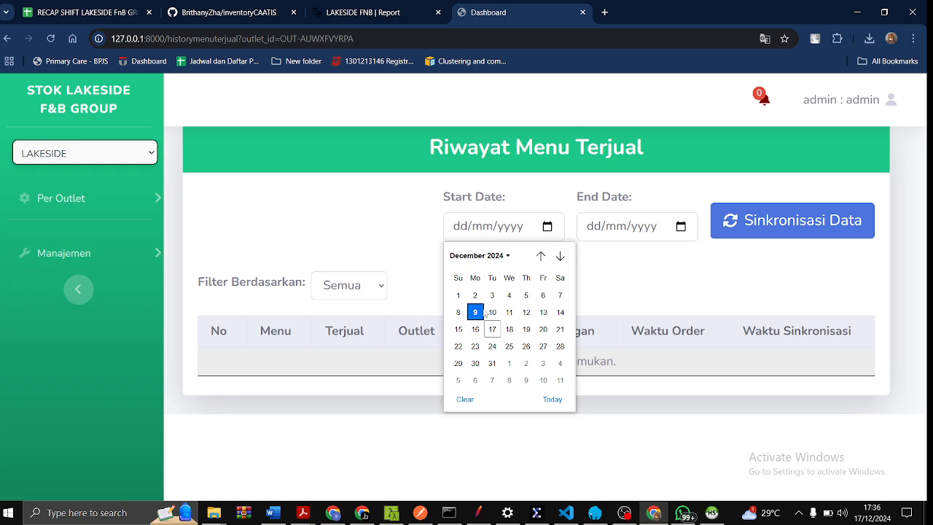
{"action": "left_click", "coordinate": [680, 227]}
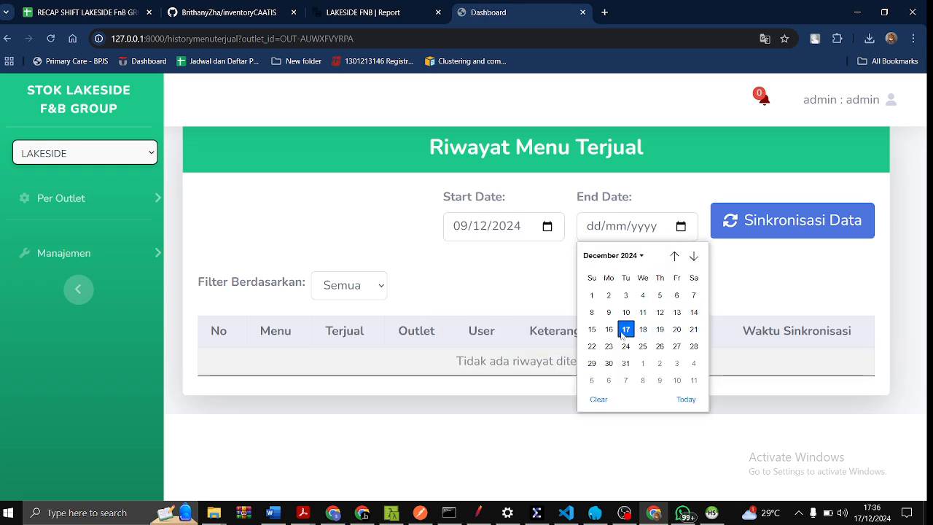
{"action": "left_click", "coordinate": [678, 313]}
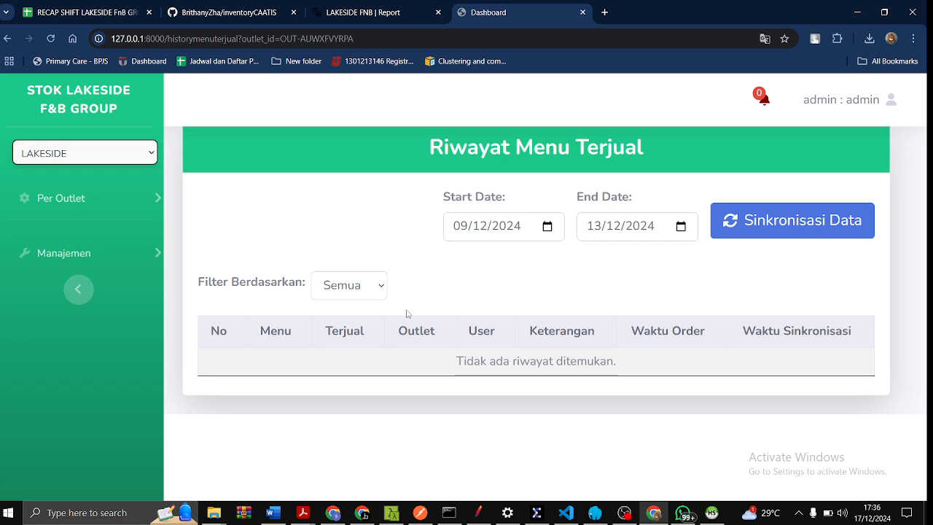
{"action": "left_click", "coordinate": [798, 228]}
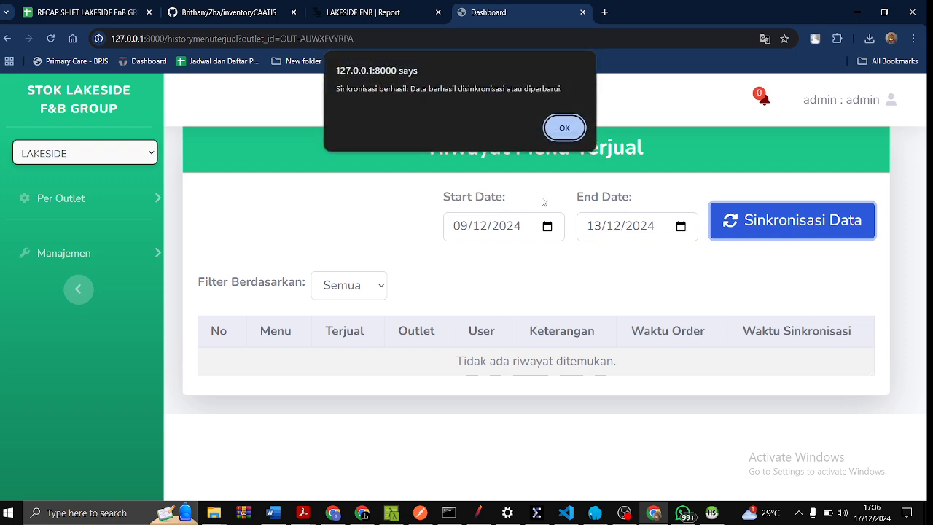
{"action": "left_click", "coordinate": [564, 128]}
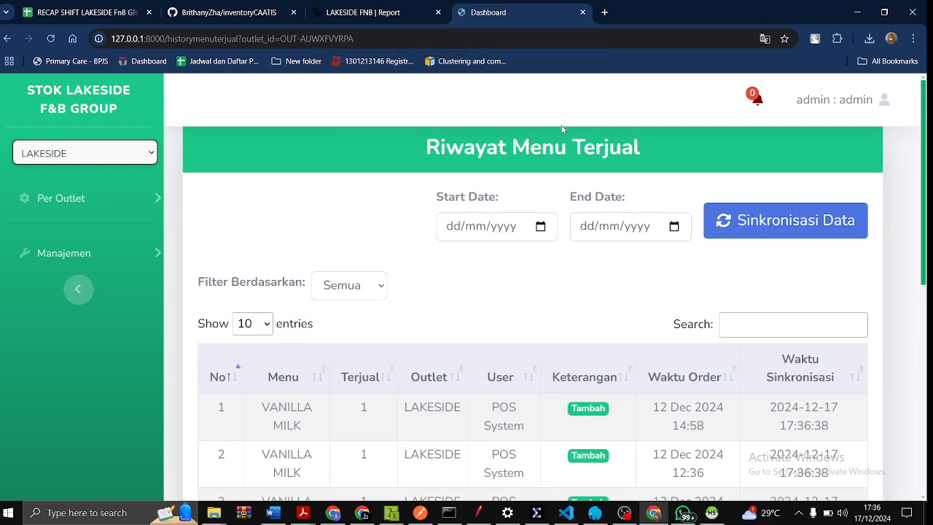
Examine the order times and synchronization times of the VANILLA MILK entries in the sold-menu history.
{"action": "scroll", "coordinate": [617, 302], "scroll_direction": "down", "scroll_amount": 4}
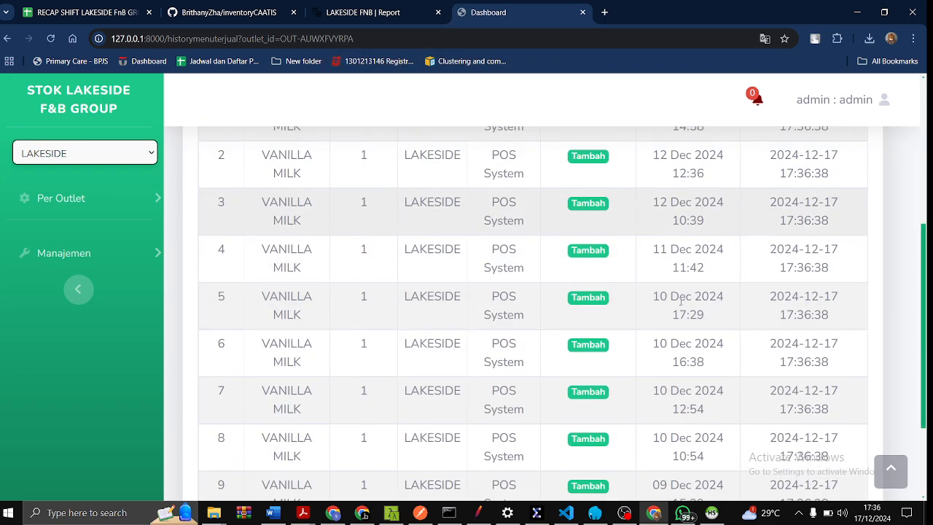
{"action": "scroll", "coordinate": [365, 342], "scroll_direction": "up", "scroll_amount": 3}
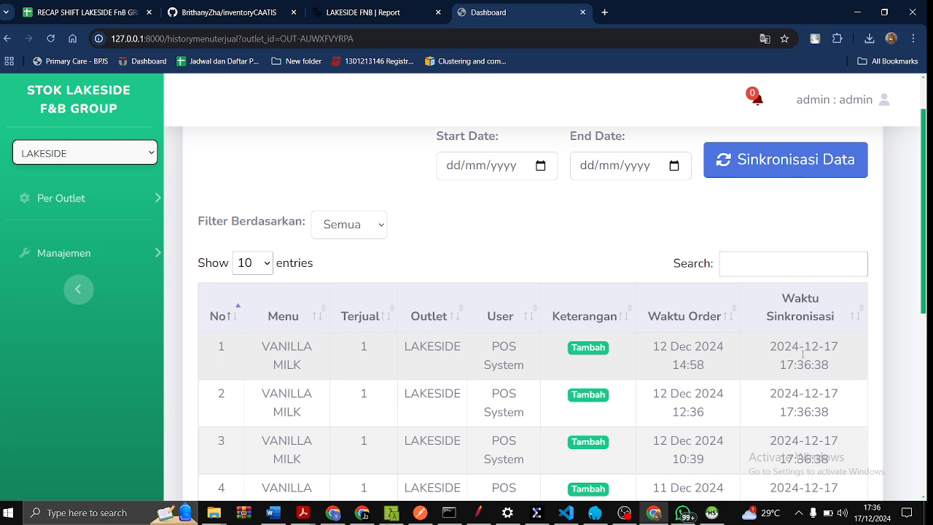
{"action": "left_click_drag", "start_coordinate": [649, 346], "coordinate": [714, 371]}
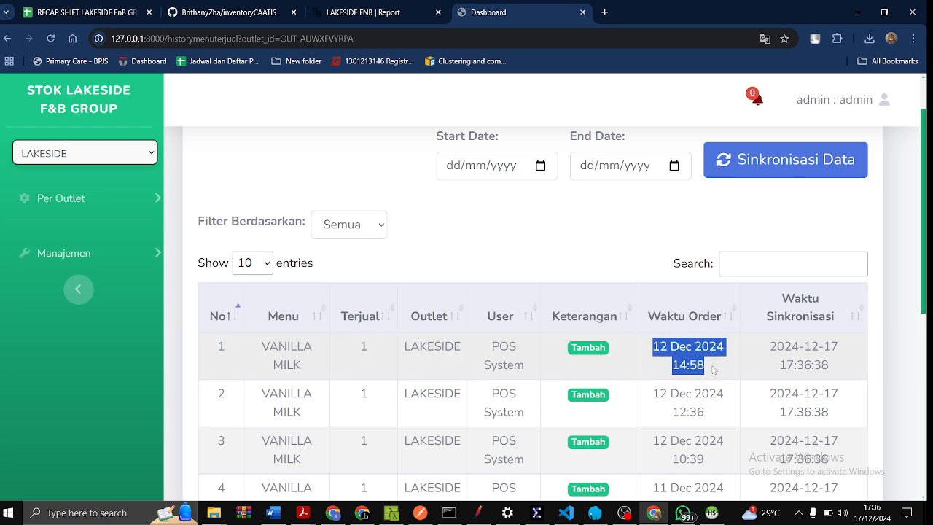
{"action": "left_click", "coordinate": [849, 367]}
{"action": "left_click_drag", "start_coordinate": [764, 355], "coordinate": [838, 369]}
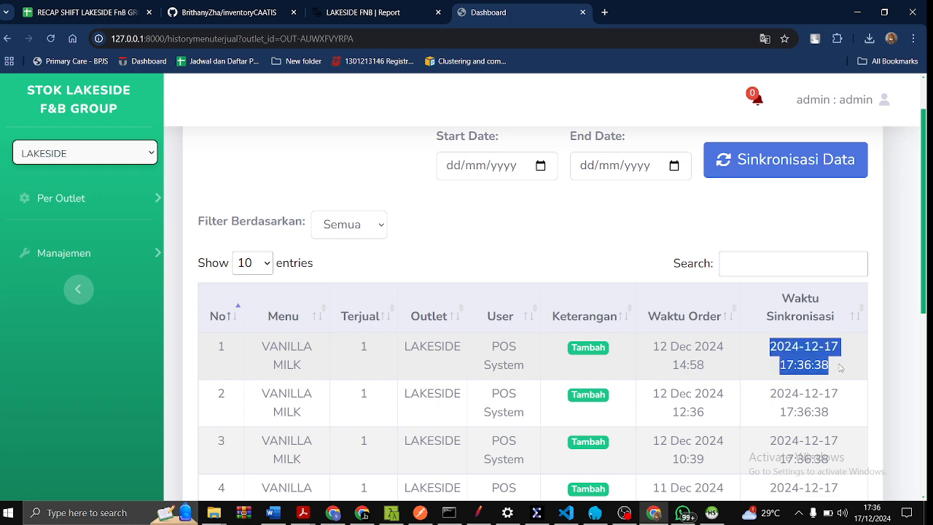
{"action": "scroll", "coordinate": [753, 356], "scroll_direction": "down", "scroll_amount": 2}
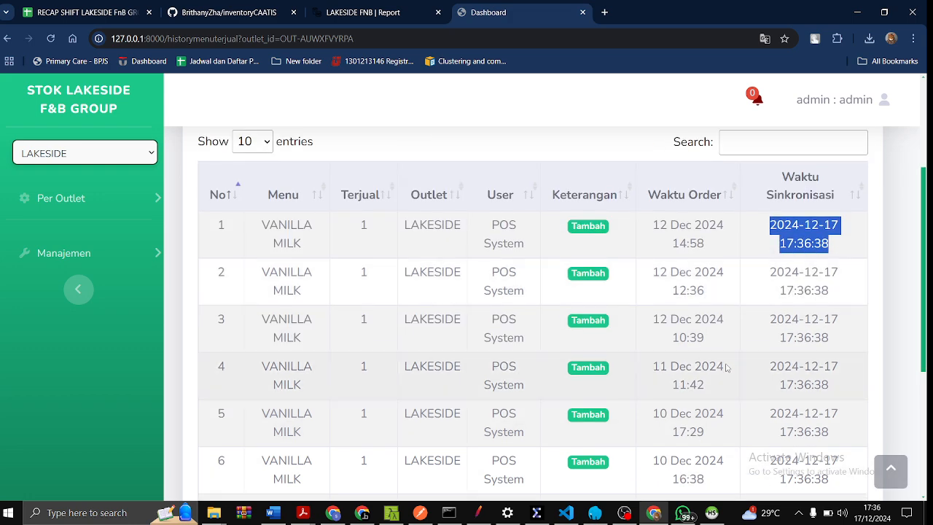
{"action": "scroll", "coordinate": [727, 368], "scroll_direction": "down", "scroll_amount": 4}
{"action": "scroll", "coordinate": [727, 369], "scroll_direction": "up", "scroll_amount": 2}
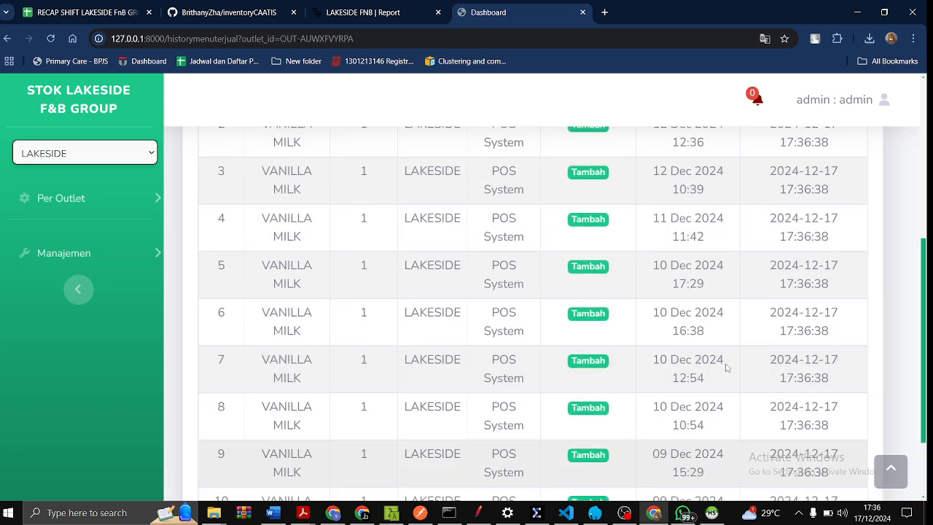
{"action": "scroll", "coordinate": [726, 368], "scroll_direction": "up", "scroll_amount": 2}
{"action": "scroll", "coordinate": [726, 368], "scroll_direction": "up", "scroll_amount": 3}
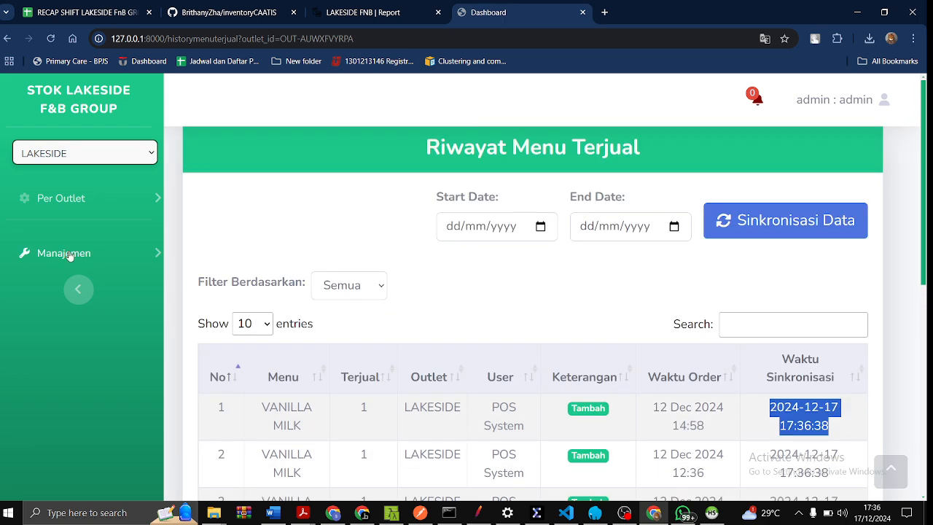
Check LAKESIDE's Daftar Bahan quantities and compare the susu entries in Riwayat Bahan, sorted by ascending Kuantitas.
{"action": "left_click", "coordinate": [94, 211]}
{"action": "left_click", "coordinate": [90, 288]}
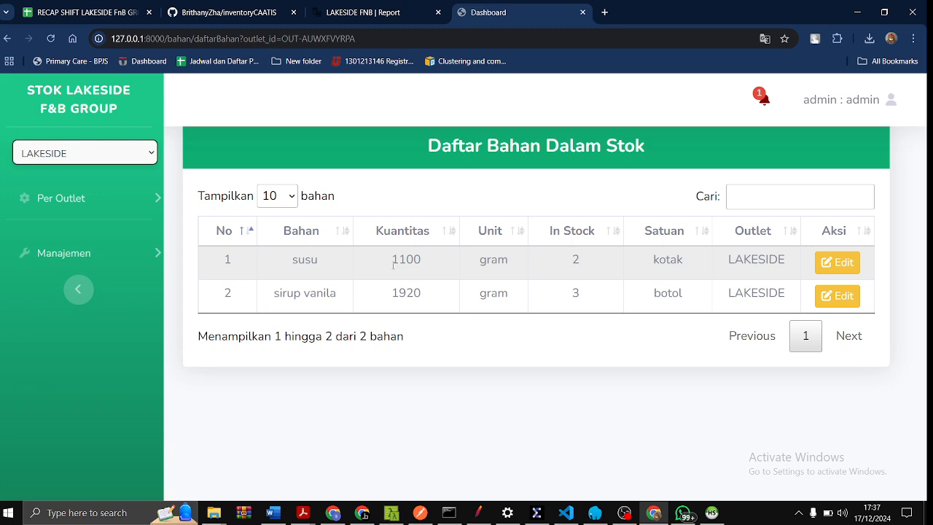
{"action": "left_click", "coordinate": [70, 212]}
{"action": "left_click", "coordinate": [78, 423]}
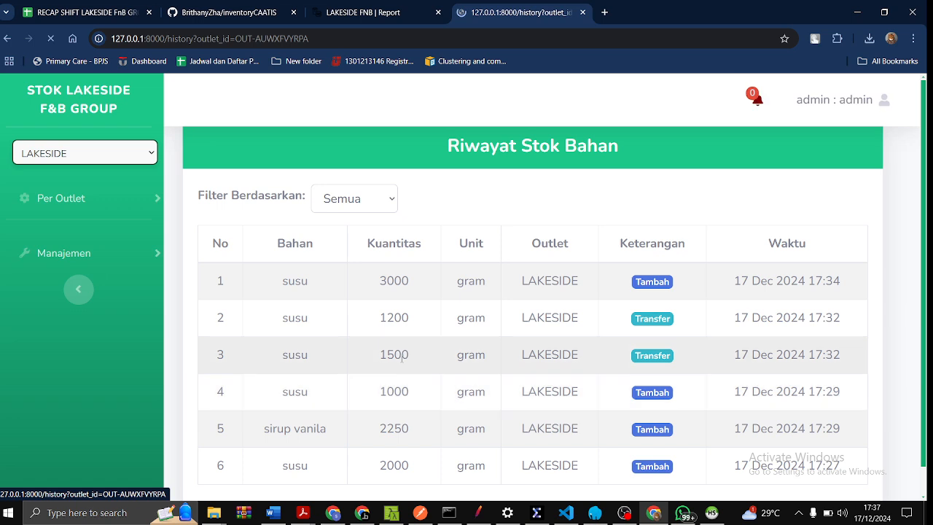
{"action": "left_click_drag", "start_coordinate": [385, 415], "coordinate": [438, 420]}
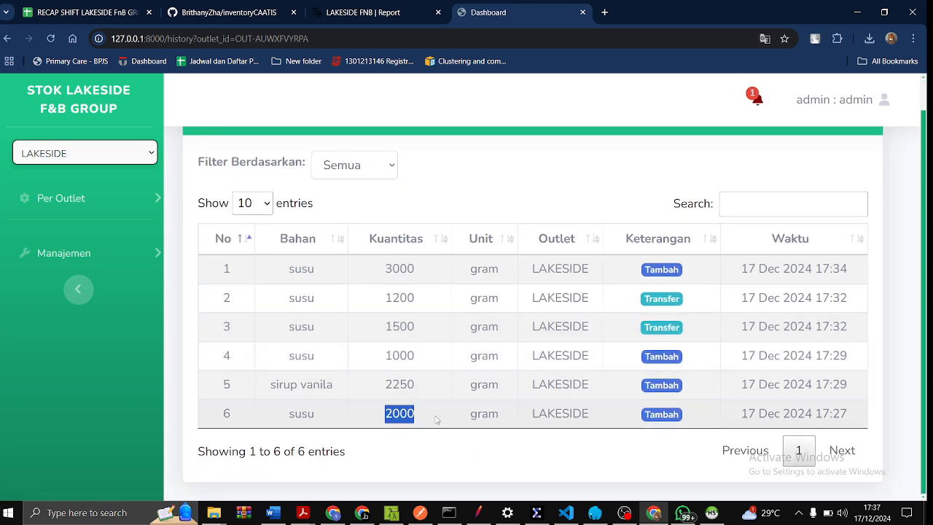
{"action": "left_click", "coordinate": [388, 251]}
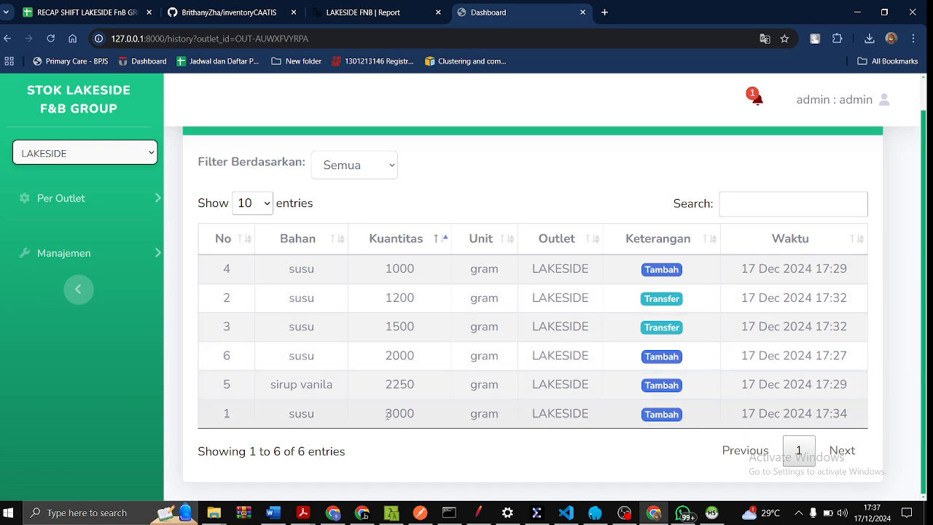
{"action": "left_click_drag", "start_coordinate": [384, 414], "coordinate": [436, 425]}
Check susu's quantity and In Stock value in LAKESIDE's Daftar Bahan and read its minimum-stock notification.
{"action": "left_click", "coordinate": [42, 208]}
{"action": "left_click", "coordinate": [69, 290]}
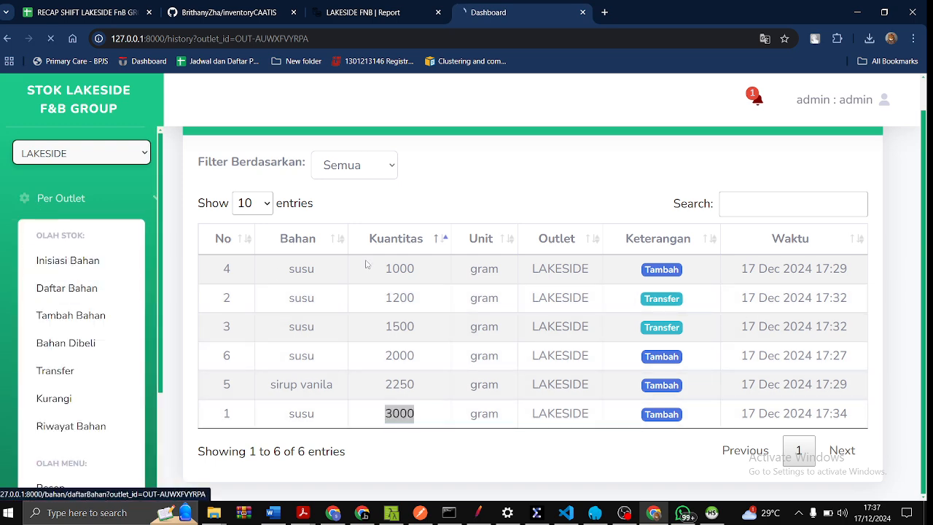
{"action": "left_click_drag", "start_coordinate": [393, 259], "coordinate": [426, 263]}
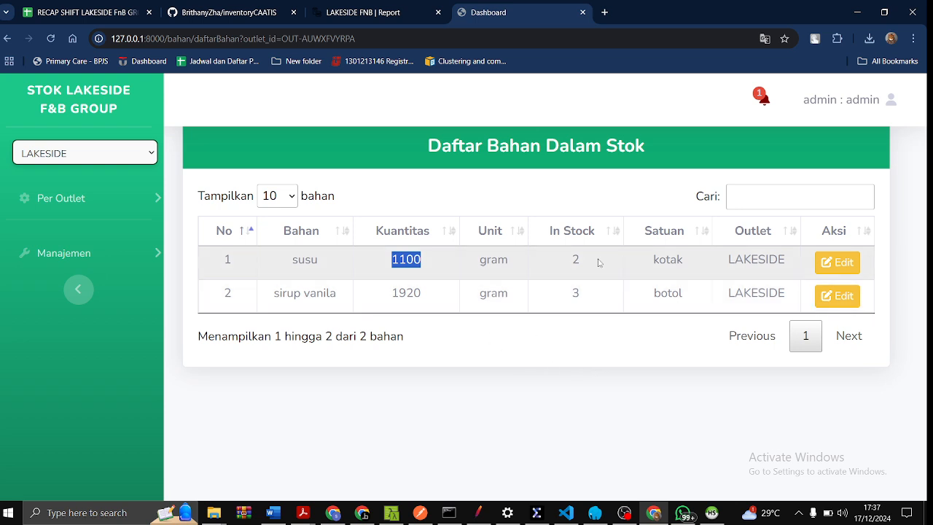
{"action": "left_click", "coordinate": [496, 382]}
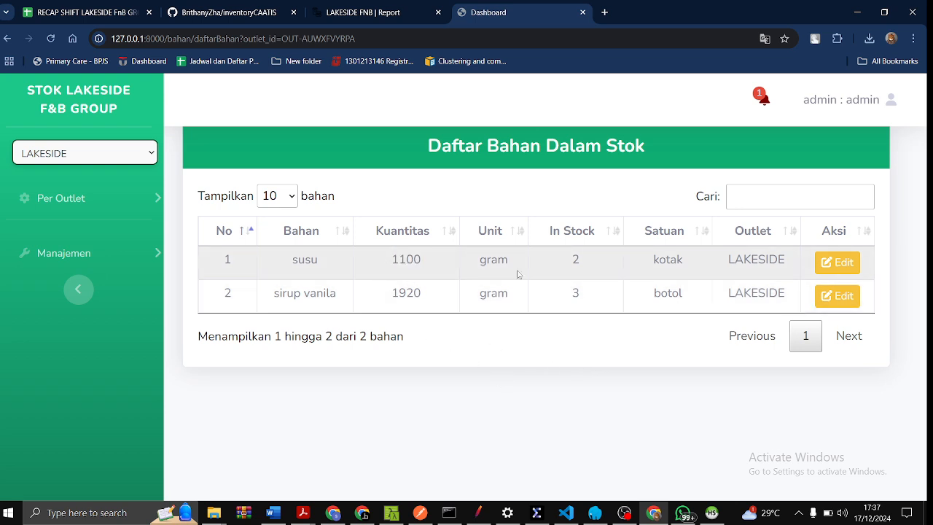
{"action": "double_click", "coordinate": [574, 260]}
{"action": "left_click", "coordinate": [760, 98]}
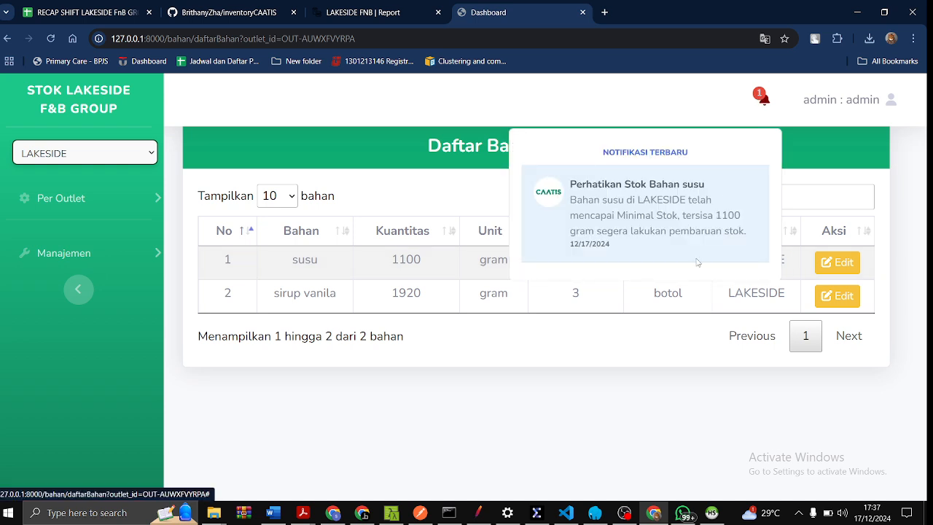
{"action": "left_click", "coordinate": [657, 347]}
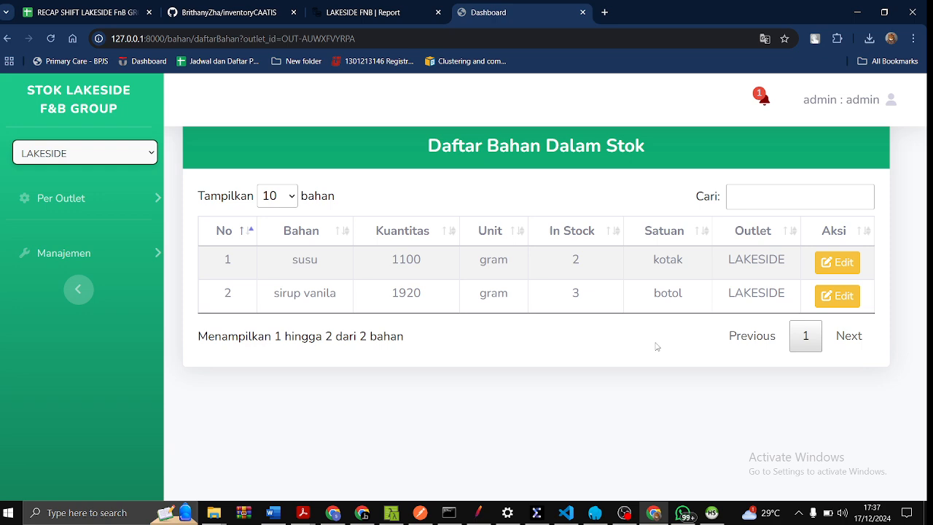
Check susu's Minimal Stok value in LAKESIDE's Inisiasi Bahan list.
{"action": "left_click", "coordinate": [113, 213]}
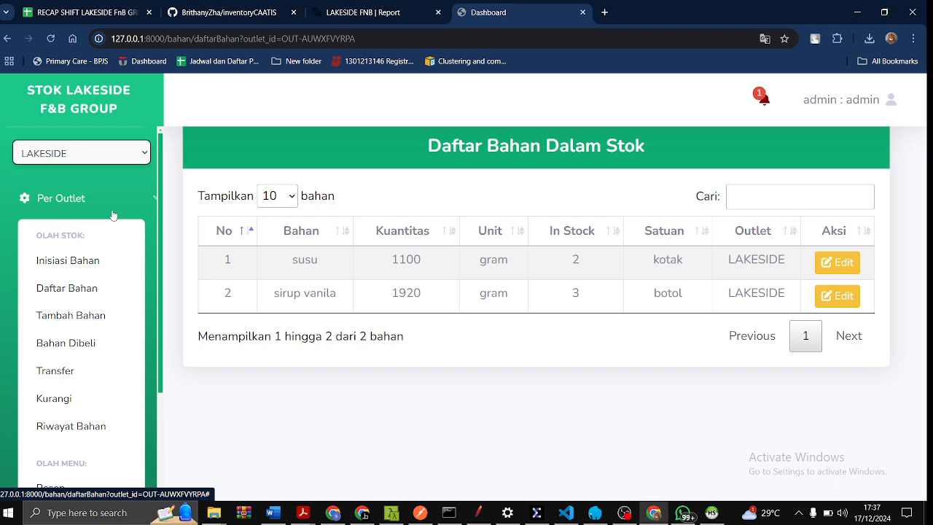
{"action": "left_click", "coordinate": [104, 264]}
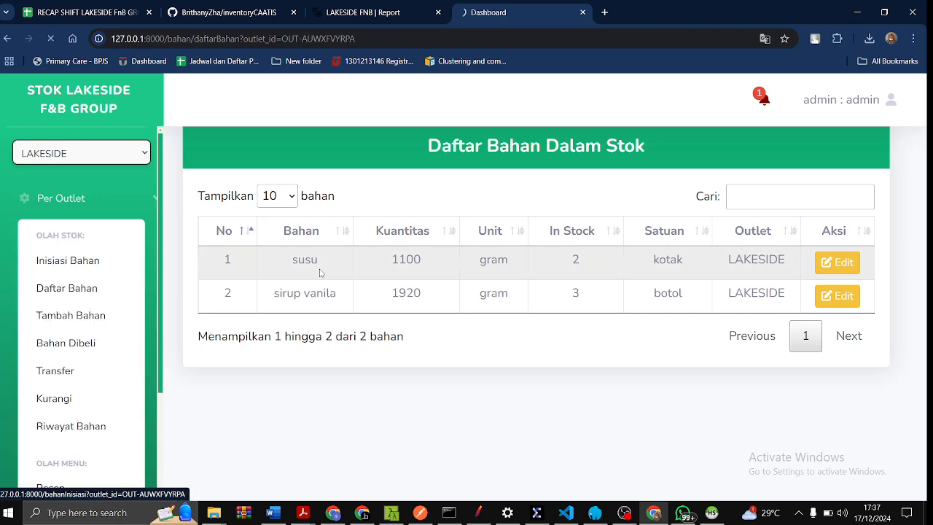
{"action": "scroll", "coordinate": [602, 301], "scroll_direction": "down", "scroll_amount": 1}
{"action": "double_click", "coordinate": [695, 343]}
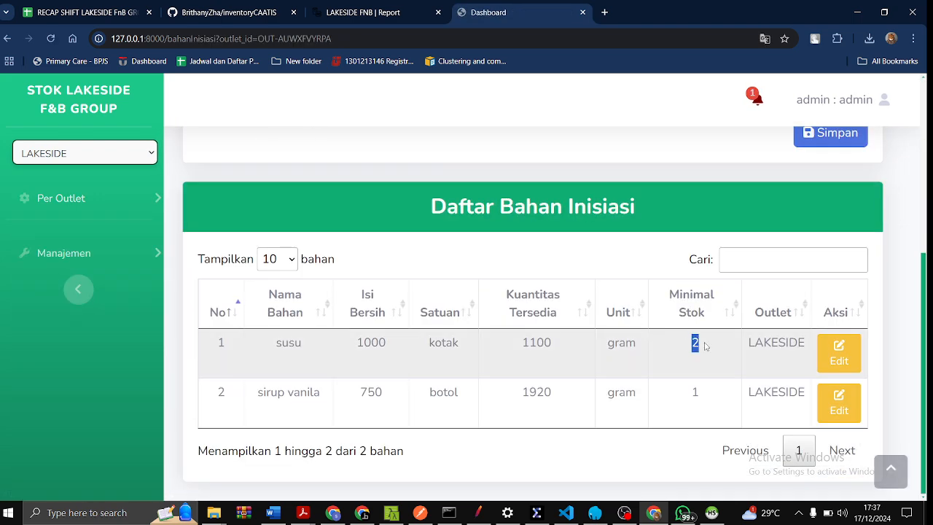
Try botol as susu's Satuan in its edit form, switch back to kotak, and cancel the edit.
{"action": "left_click", "coordinate": [850, 357]}
{"action": "left_click", "coordinate": [366, 327]}
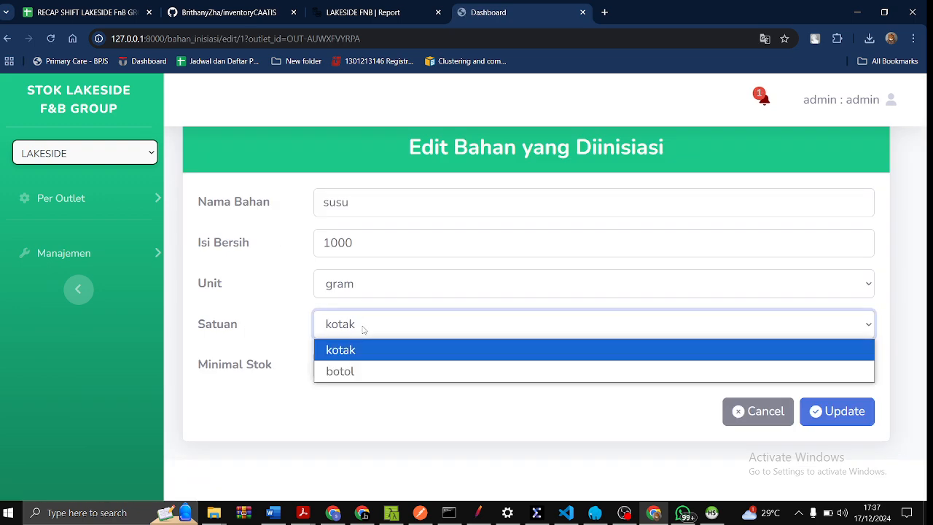
{"action": "left_click", "coordinate": [340, 371]}
{"action": "left_click", "coordinate": [352, 359]}
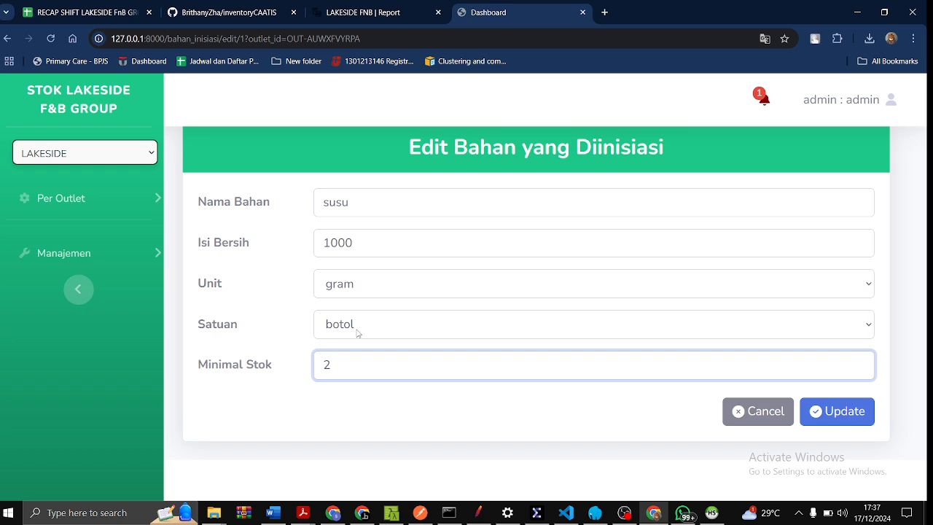
{"action": "left_click", "coordinate": [358, 332]}
{"action": "left_click", "coordinate": [344, 348]}
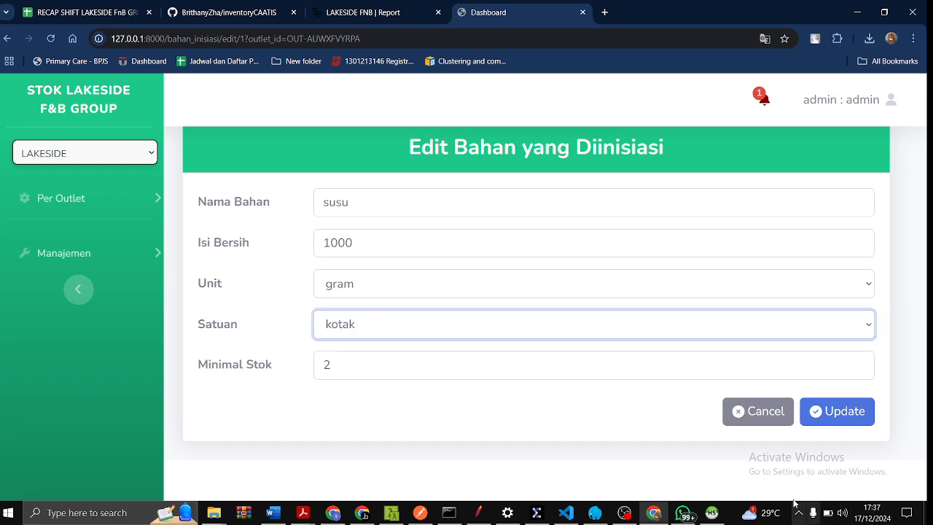
{"action": "left_click", "coordinate": [764, 417]}
{"action": "scroll", "coordinate": [716, 423], "scroll_direction": "down", "scroll_amount": 4}
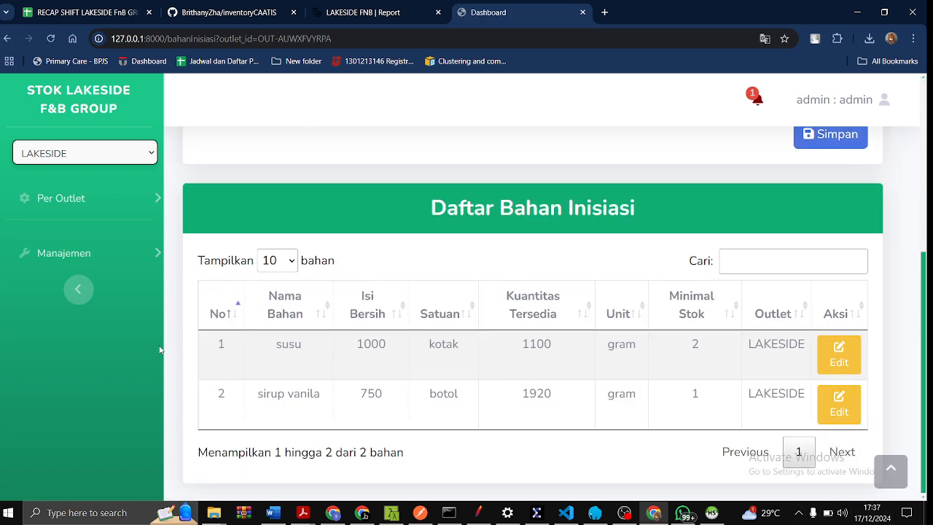
{"action": "scroll", "coordinate": [672, 226], "scroll_direction": "up", "scroll_amount": 5}
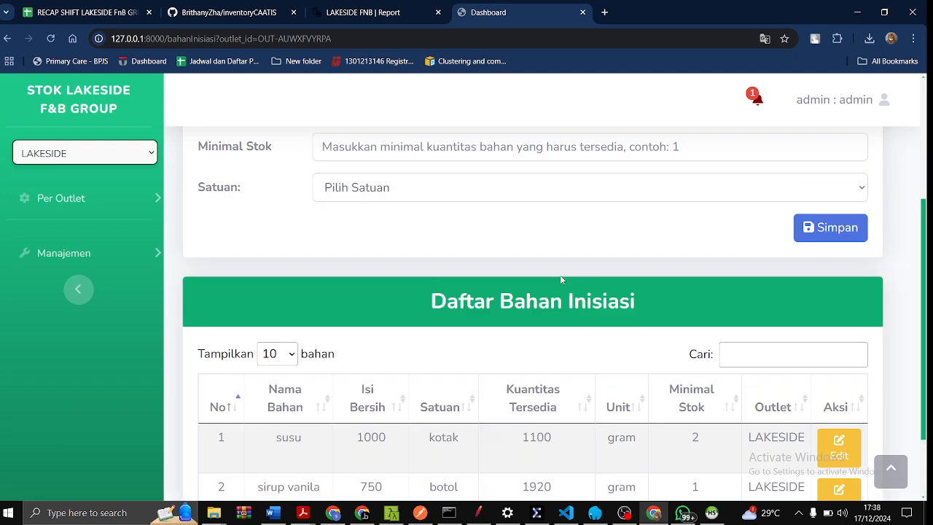